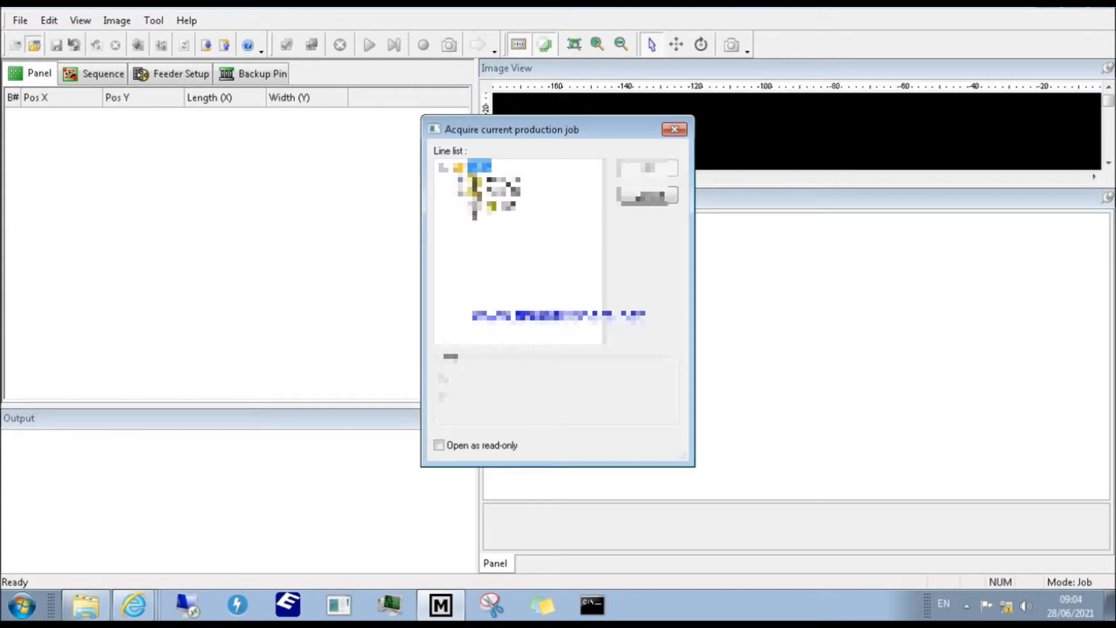
Acquire the current production job from a machine in the line list.
drag(600, 227, 603, 245)
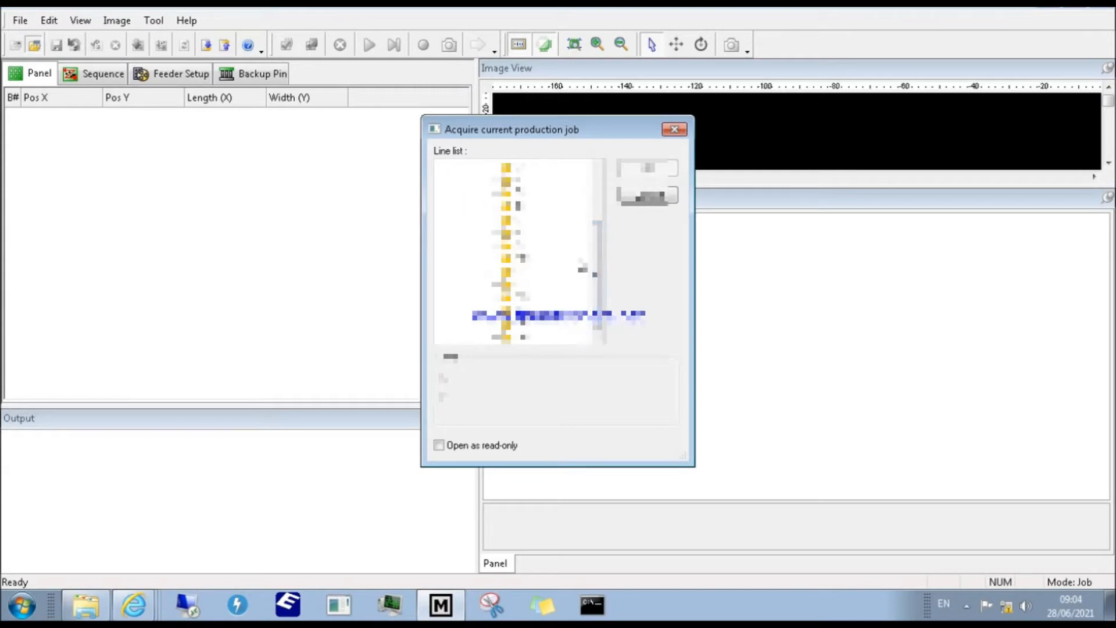
click(530, 284)
click(653, 167)
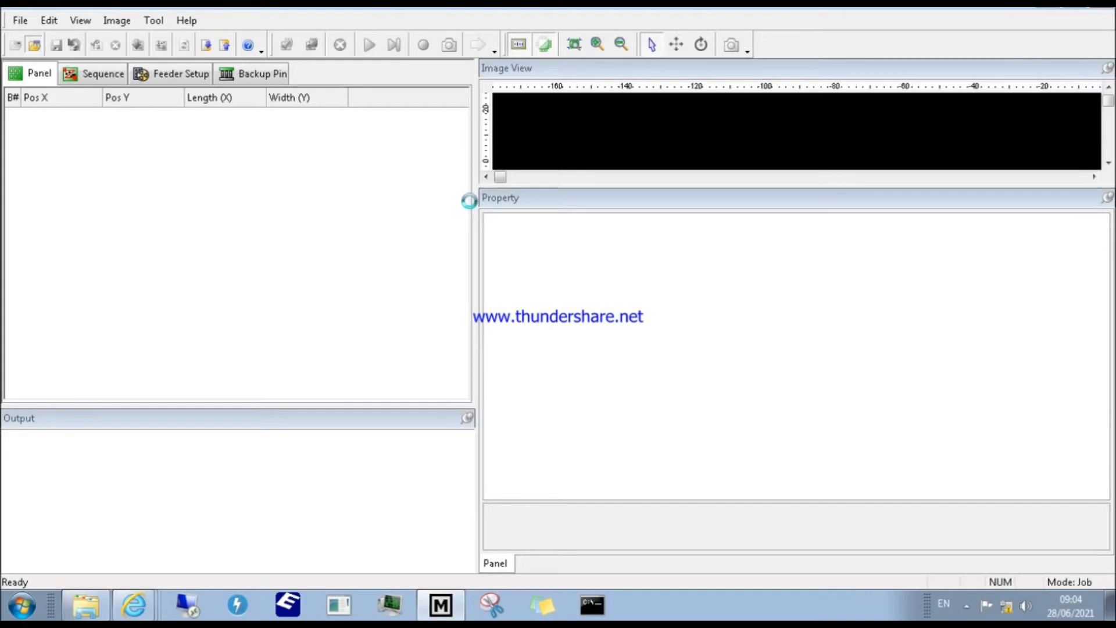
Show the feeder setup, select the part in slot 1-21 and enlarge its image view.
click(178, 75)
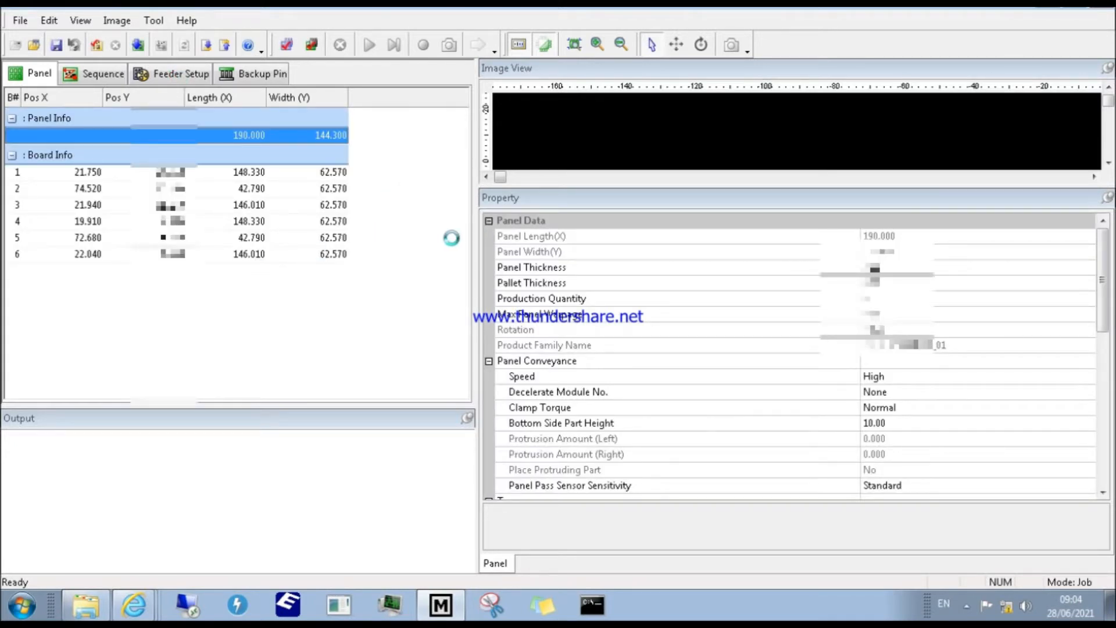
drag(462, 162, 466, 229)
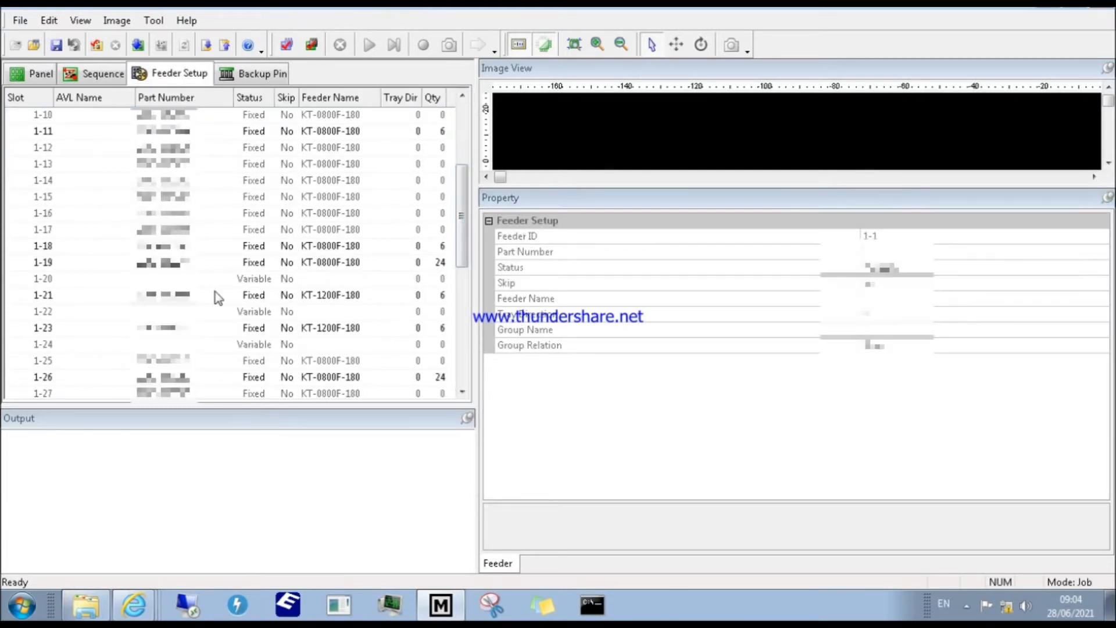
click(163, 296)
drag(673, 187, 660, 274)
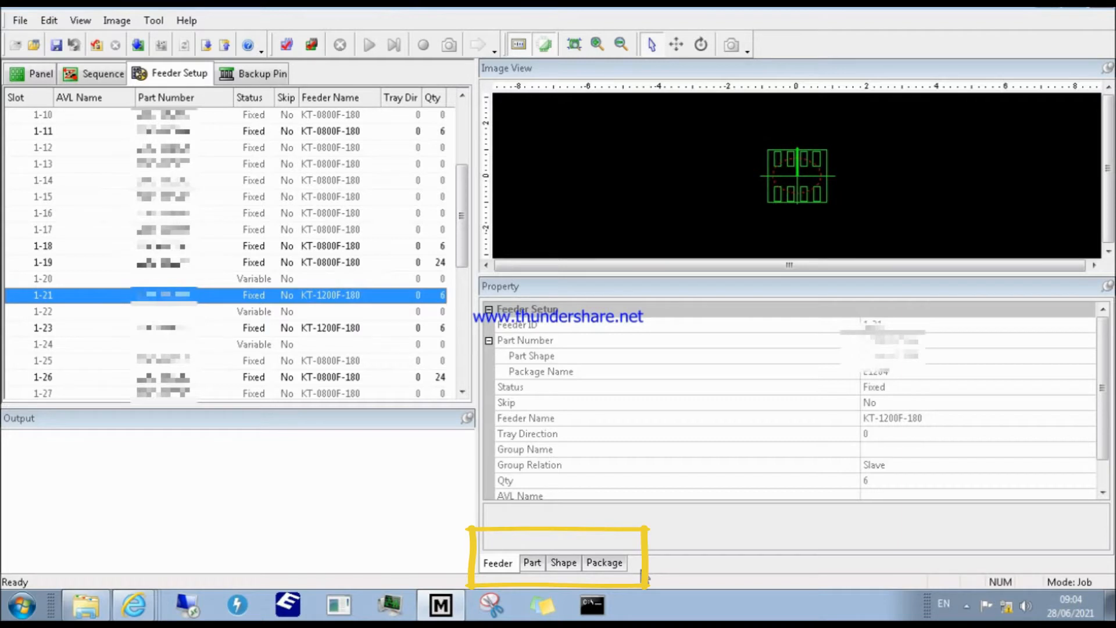
Try to start the VPDplus visual part editor from the slot 1-21 part's shape data.
click(563, 563)
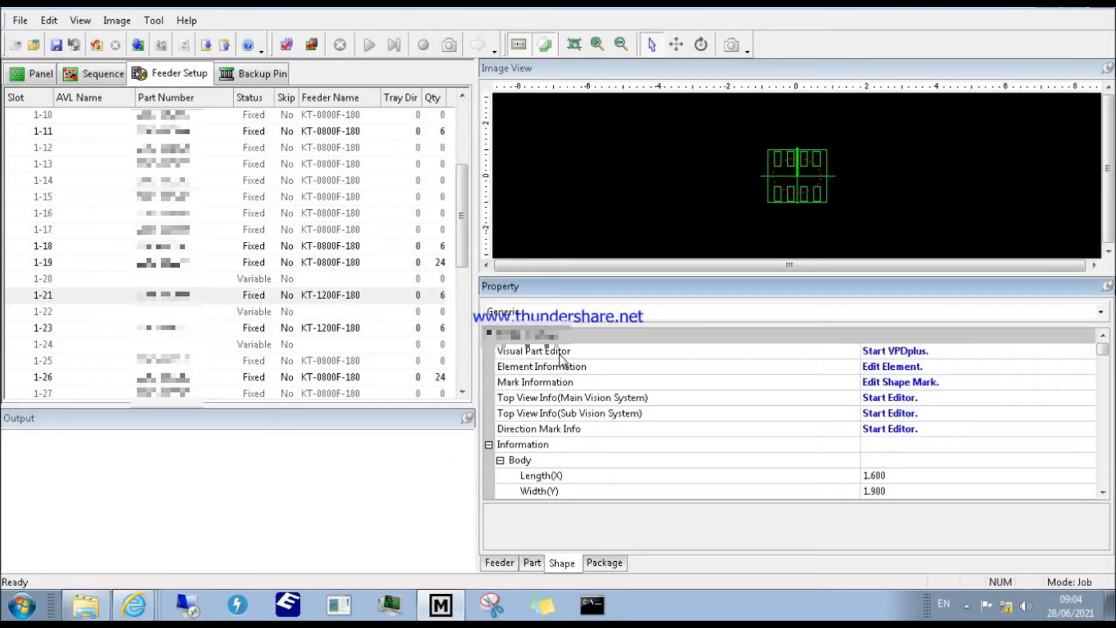
click(1084, 353)
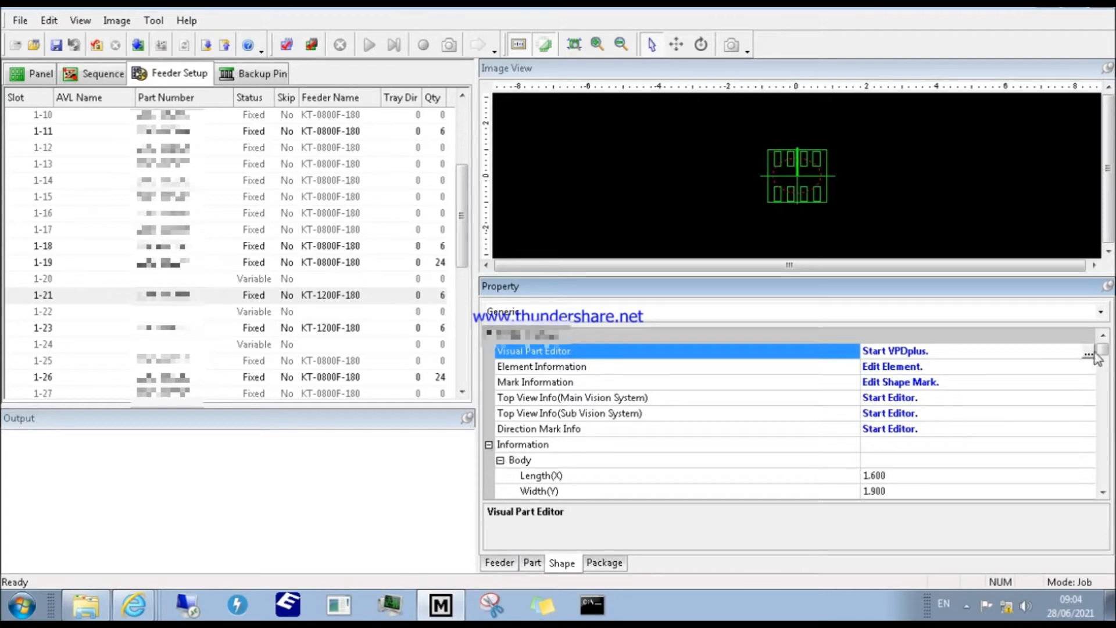
click(1089, 354)
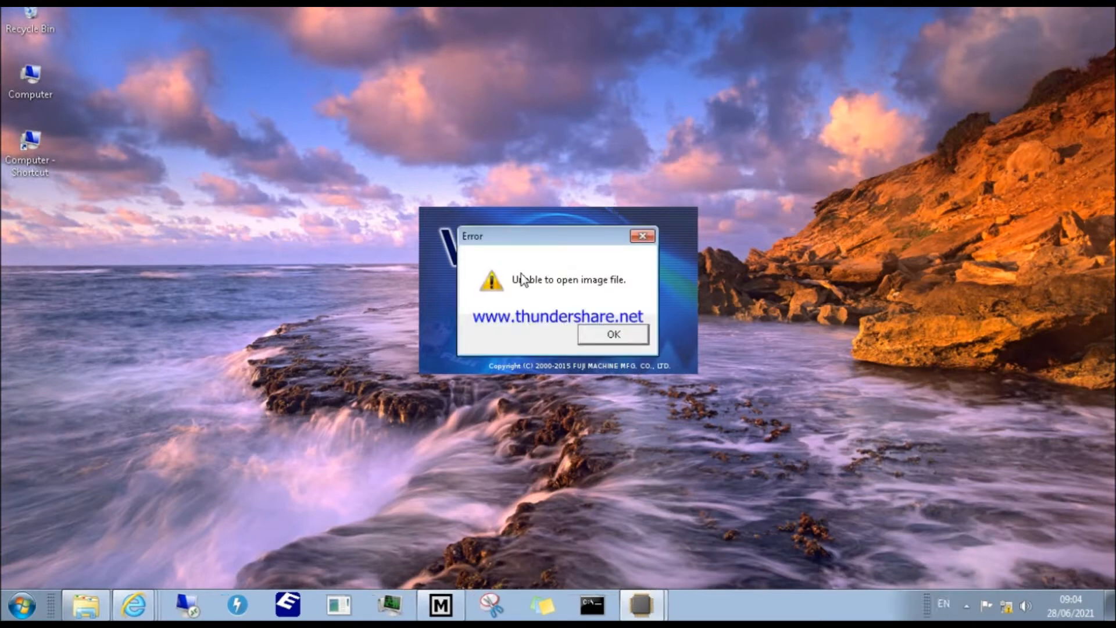
click(600, 330)
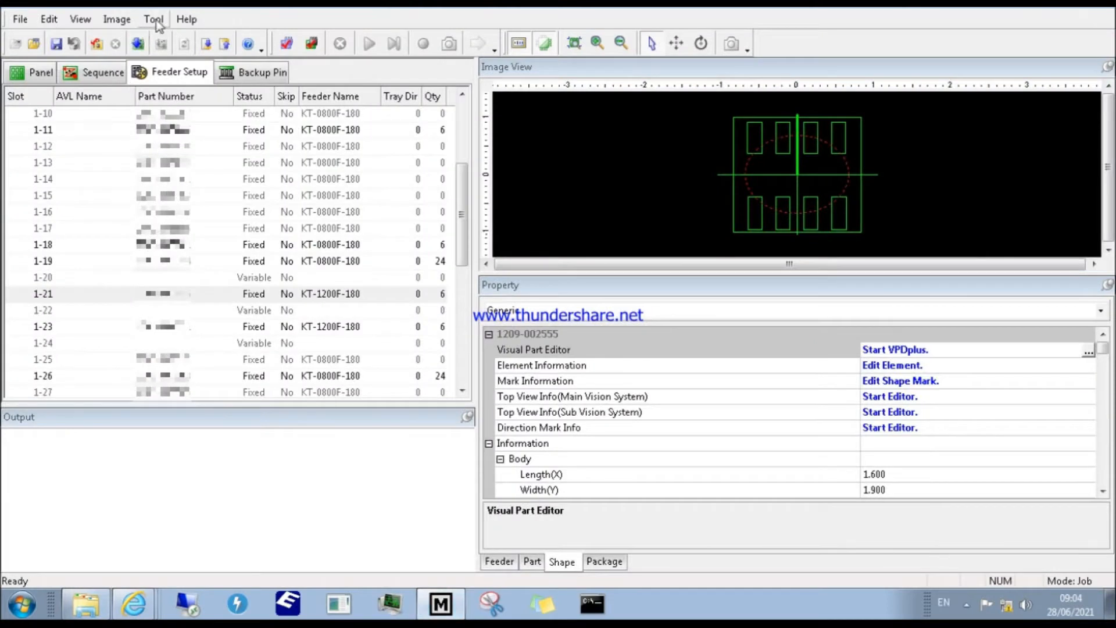
Run a vision processing test on slot 1-21 with the part picked up from the slot.
click(154, 20)
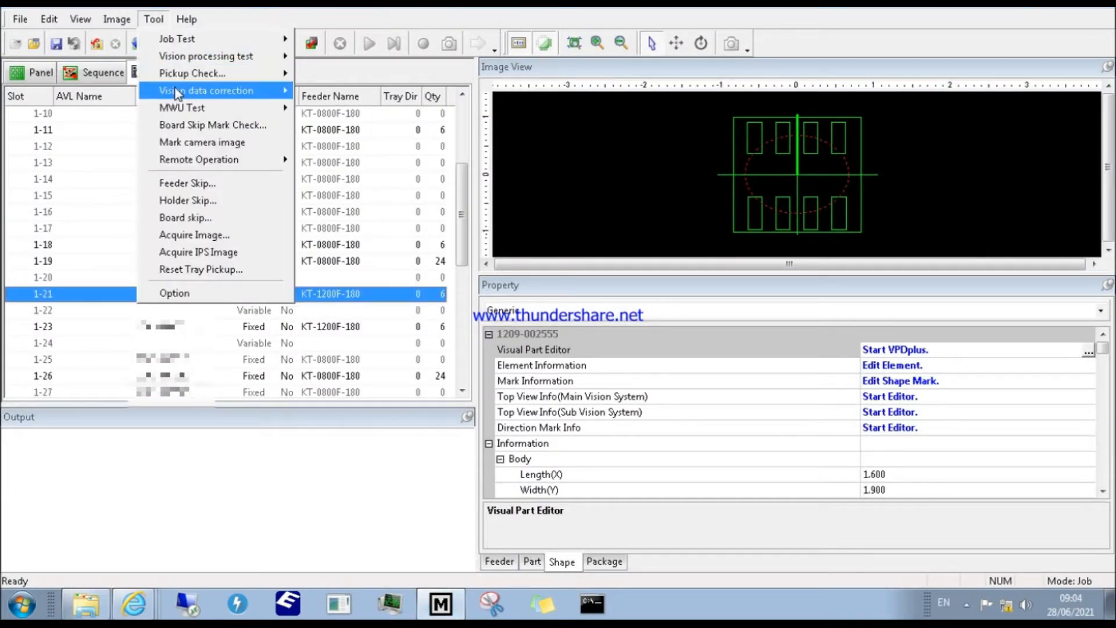
mouse_move(201, 60)
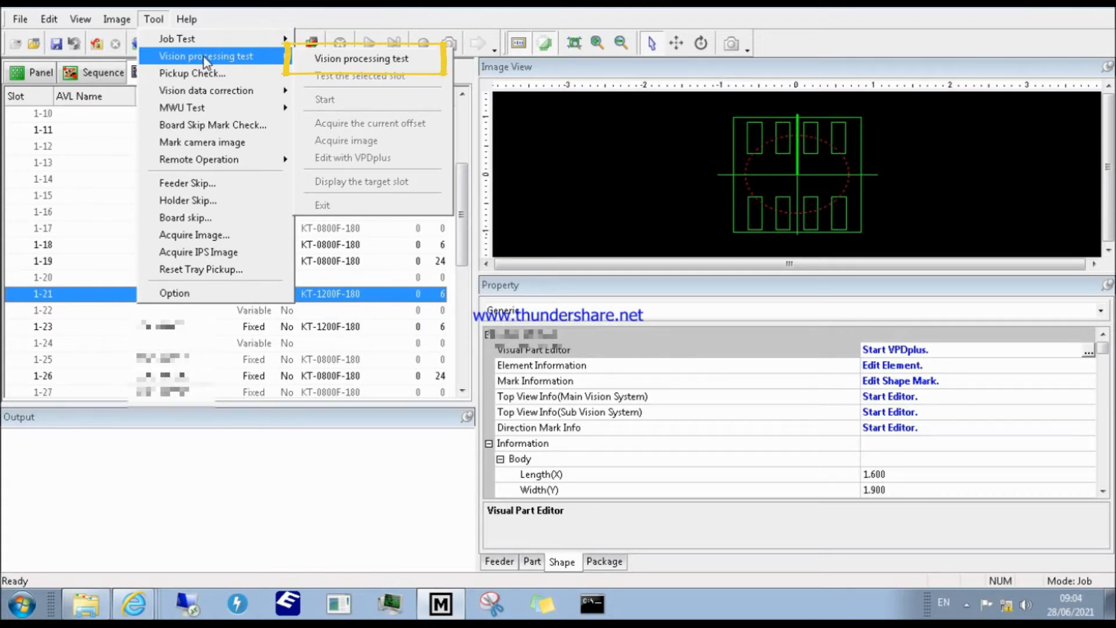
click(361, 58)
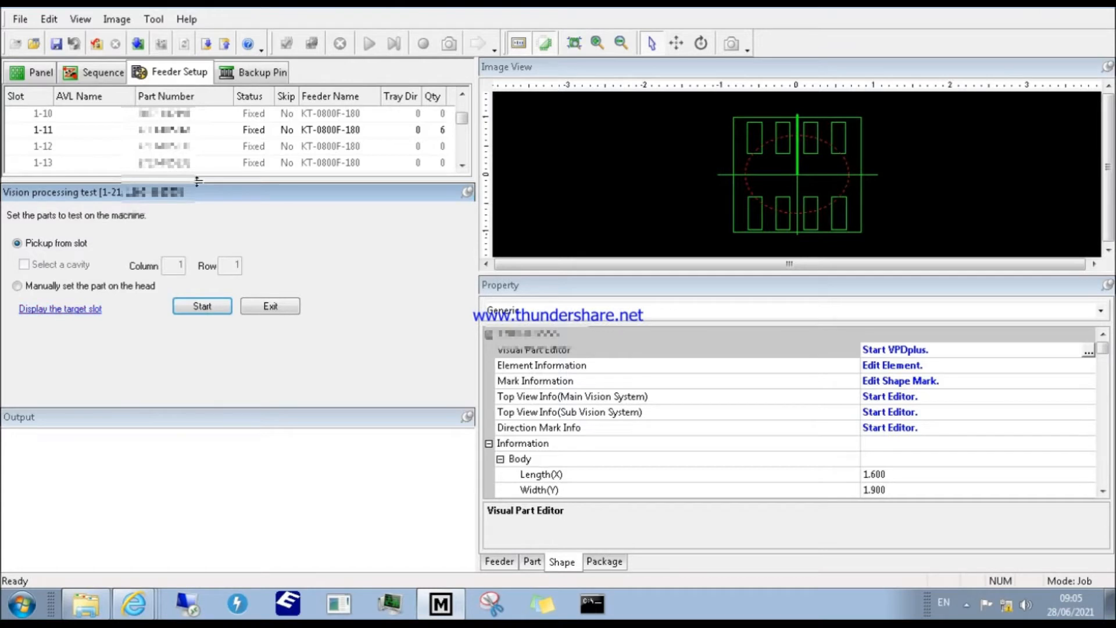
drag(209, 194, 208, 239)
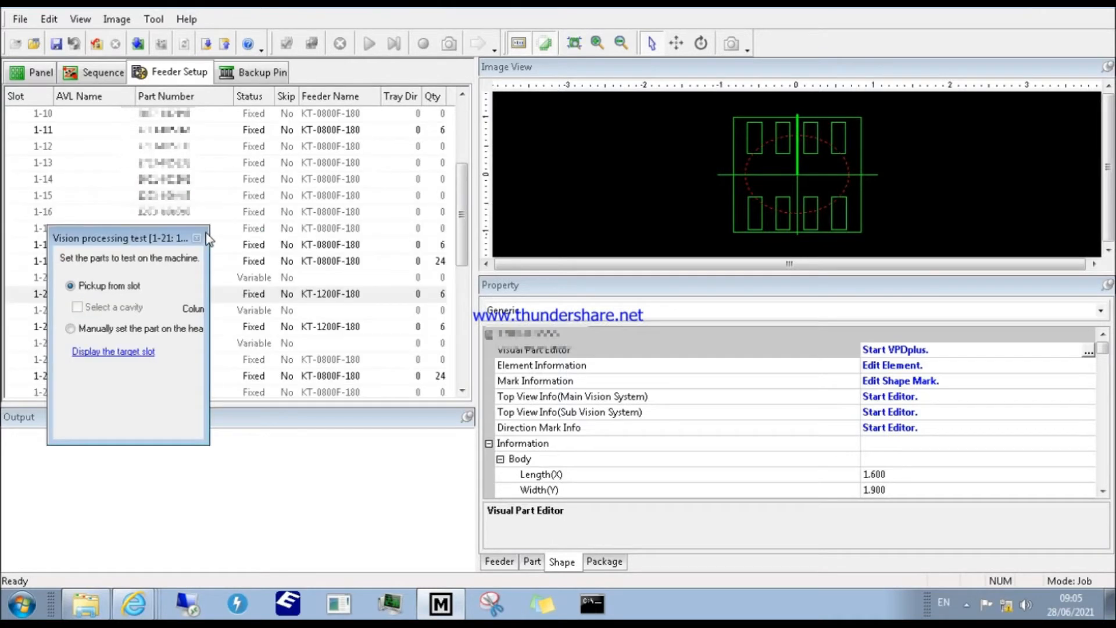
click(315, 292)
double_click(134, 239)
click(202, 307)
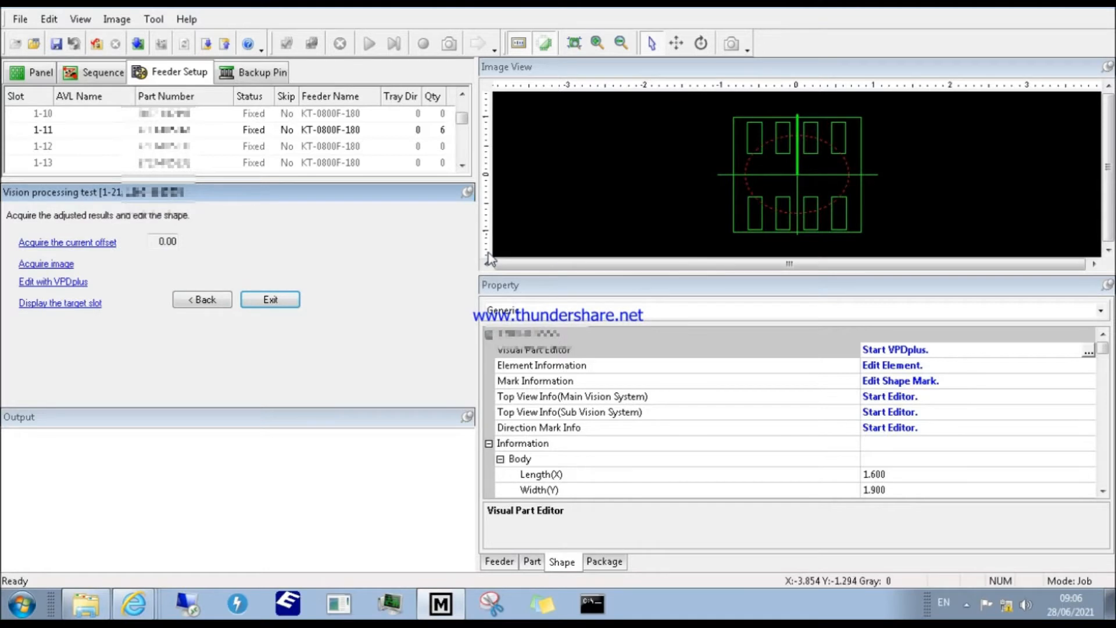
Acquire the tested part's camera image and display the 1-21 entry of the image list.
click(79, 244)
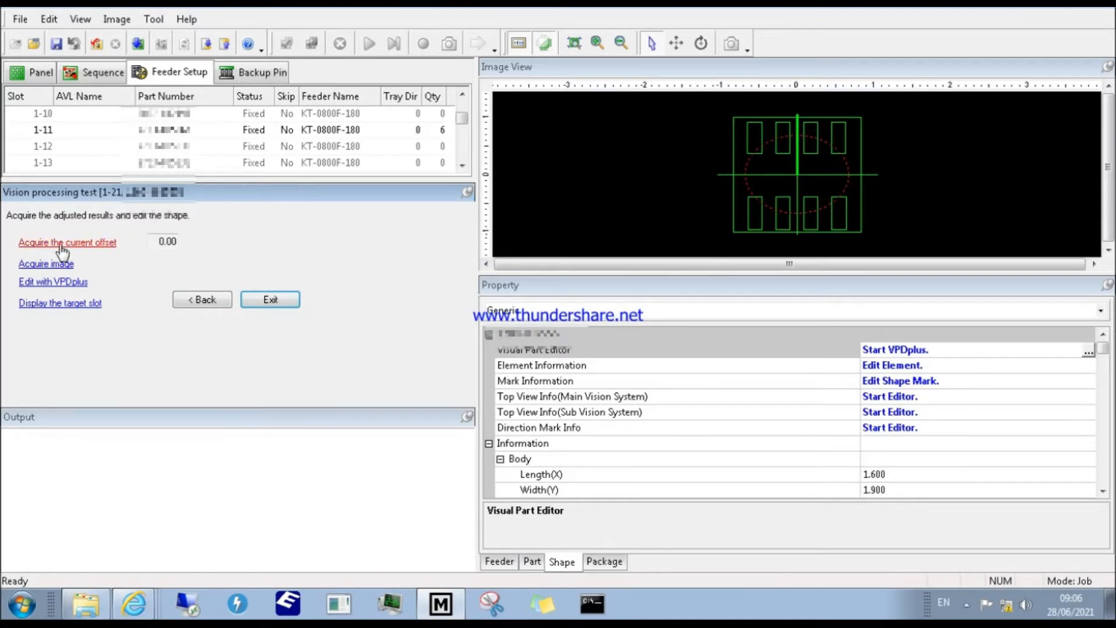
click(64, 267)
click(47, 265)
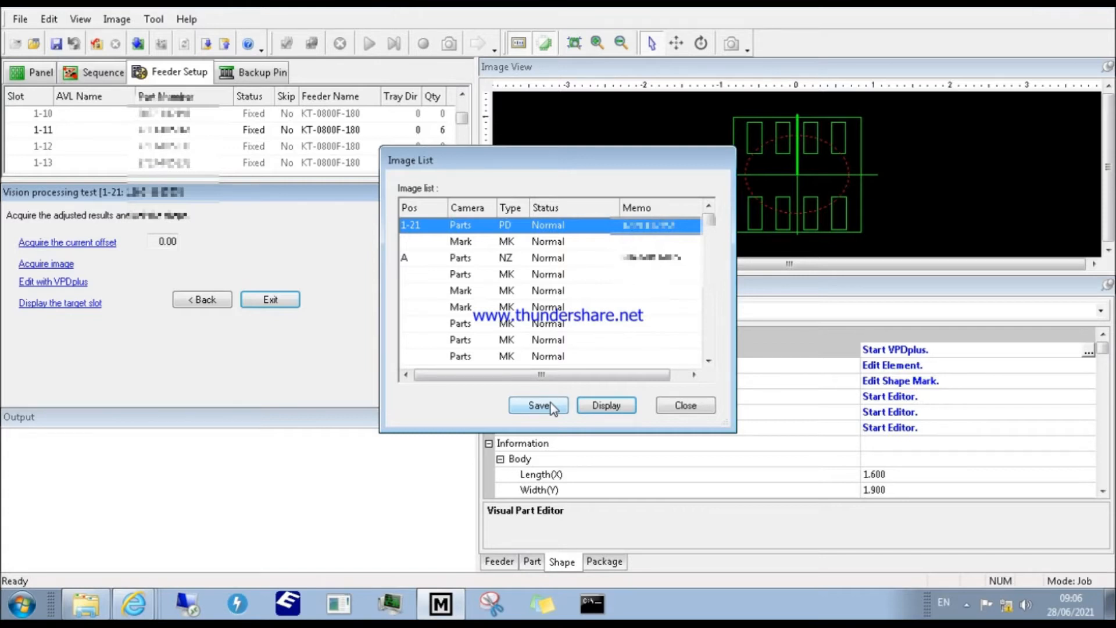
click(599, 405)
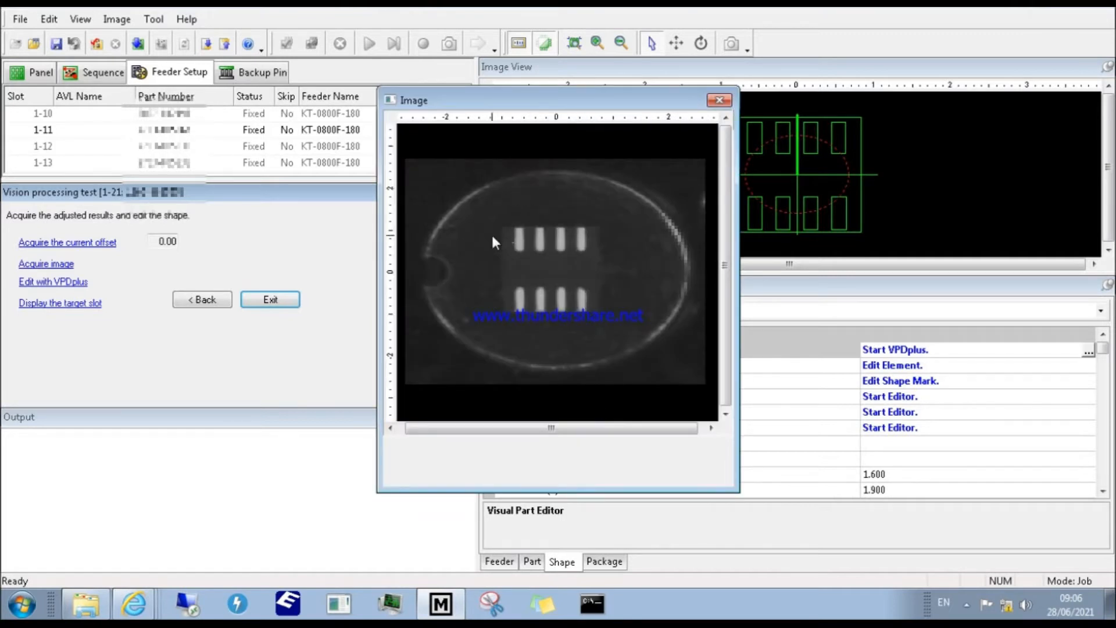
click(719, 100)
Save the 1-21 part image to the Desktop as an MNG file named IC, and close the image list.
click(553, 409)
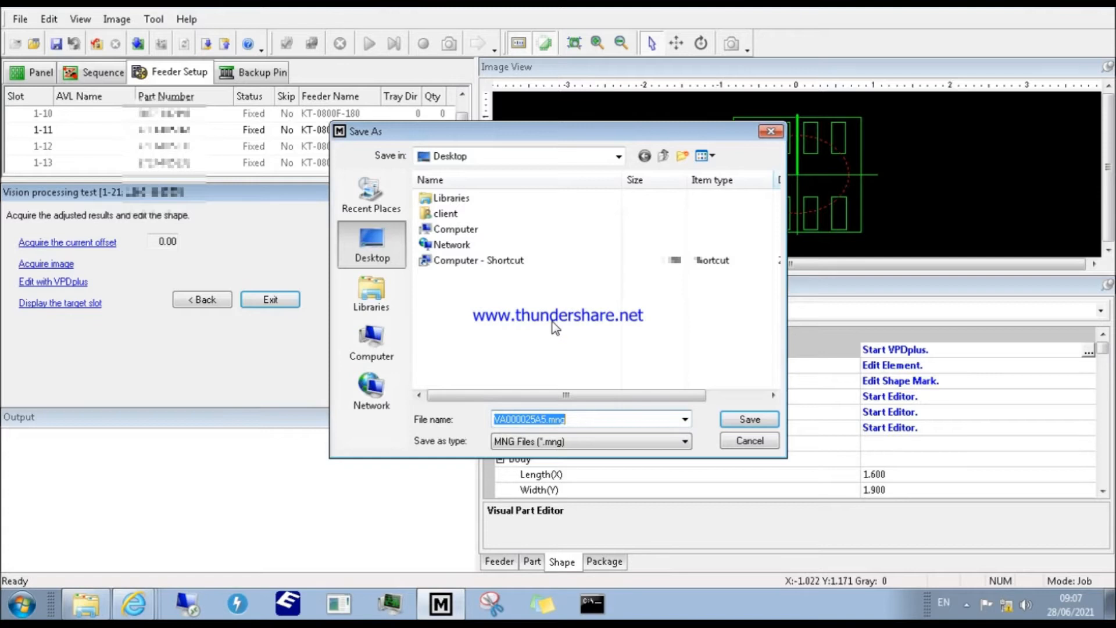
key(BackSpace)
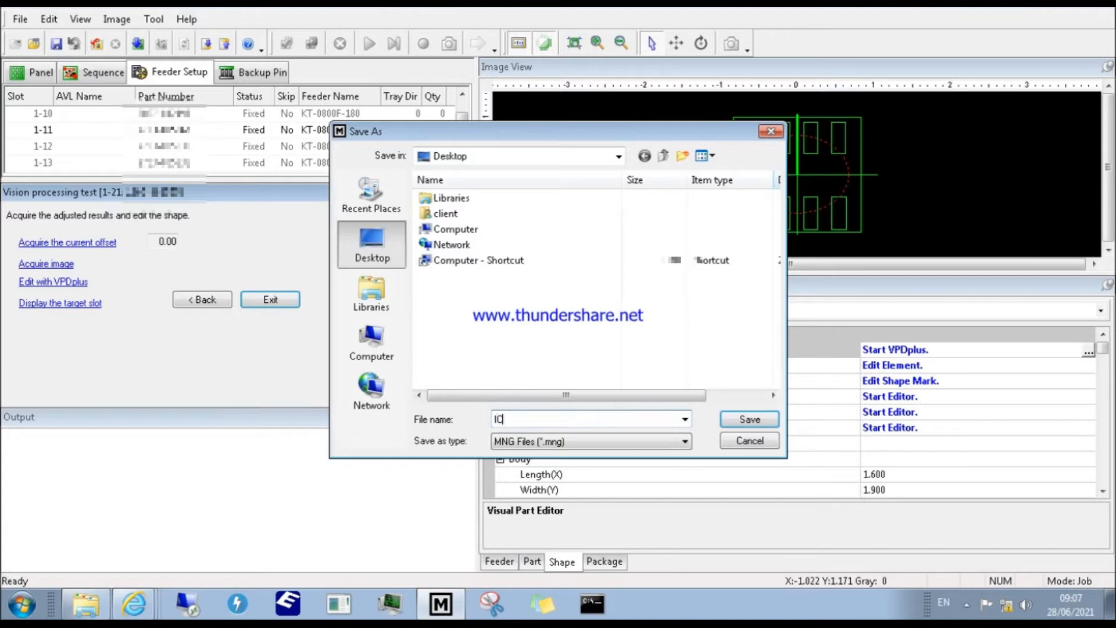
click(749, 420)
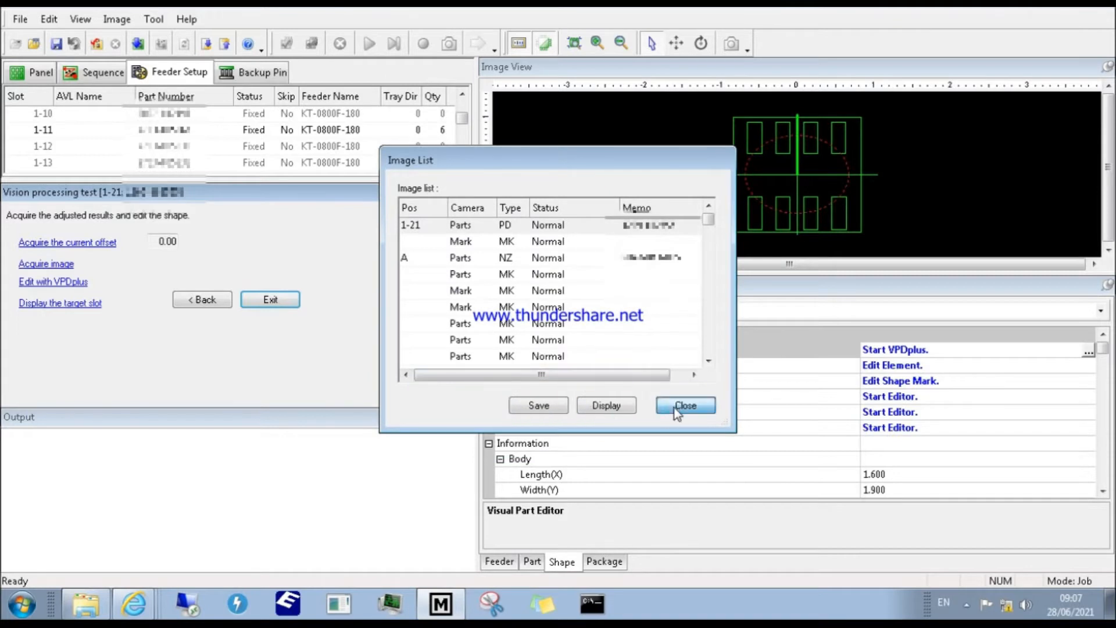
click(675, 407)
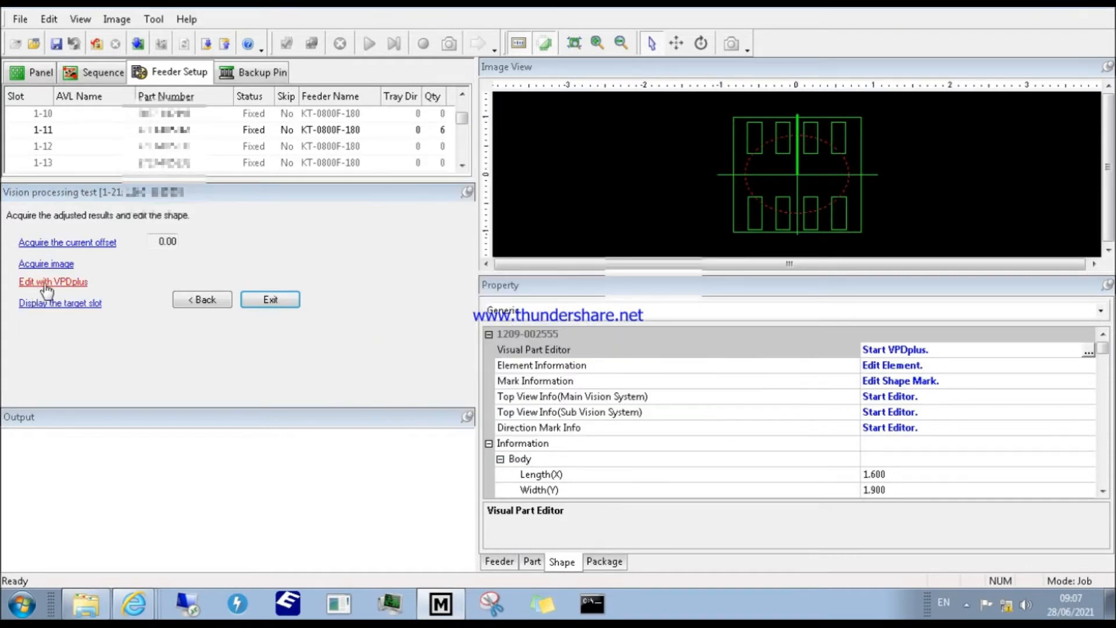
Edit the tested part's shape in VPDplus using the image saved on the Desktop.
click(46, 283)
click(448, 275)
click(748, 420)
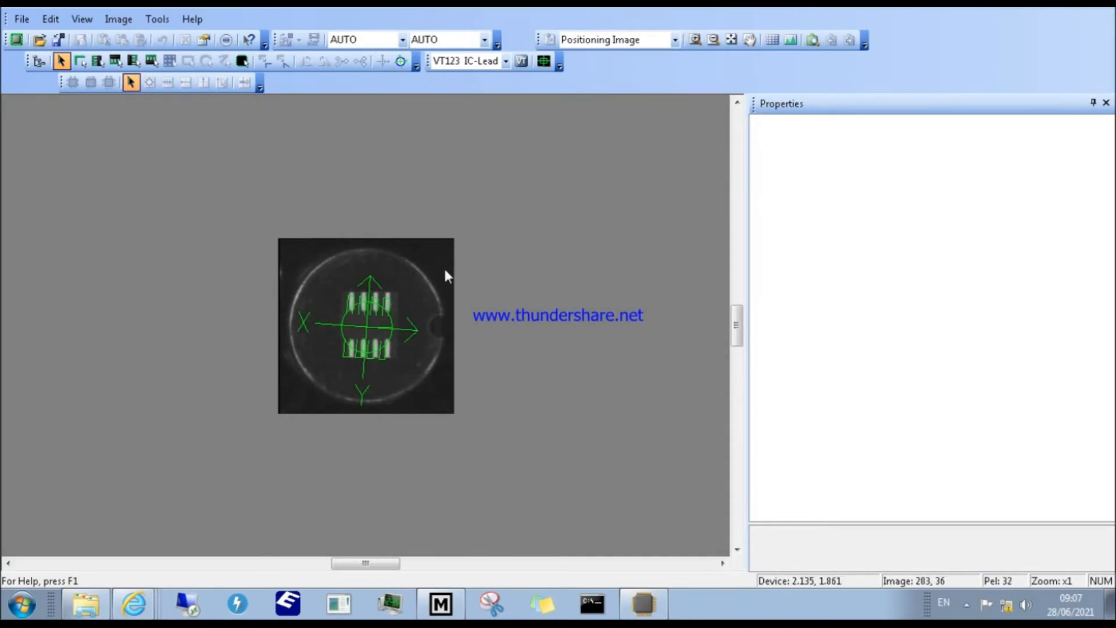
click(695, 39)
click(368, 317)
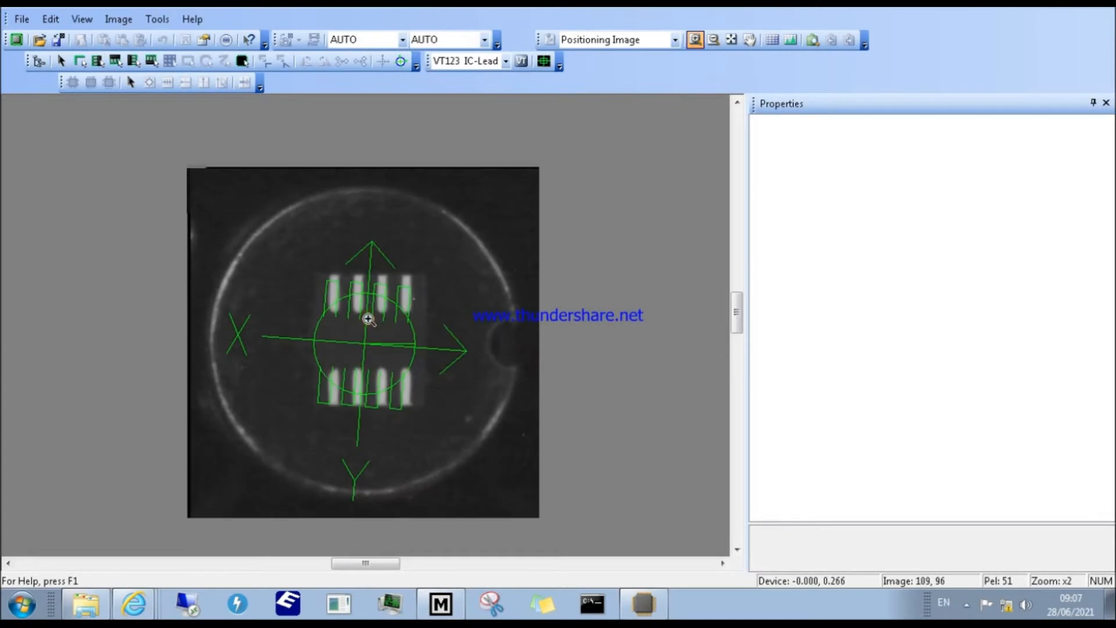
click(368, 326)
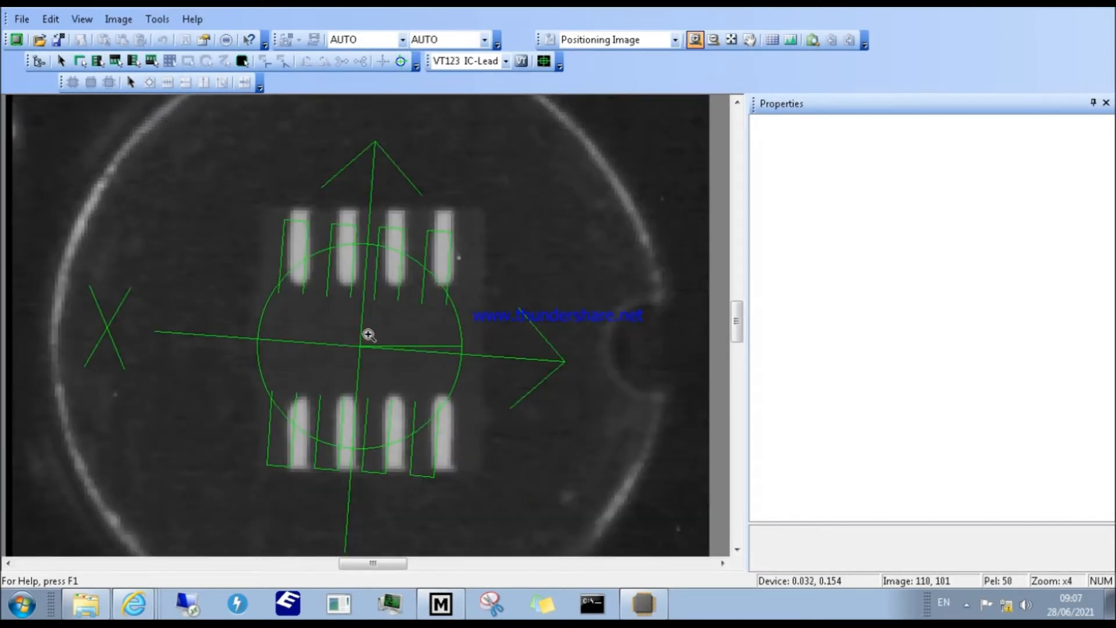
Align the centre axes with the part at about 0.4° rotation, toggling the body outline to check the fit.
click(242, 60)
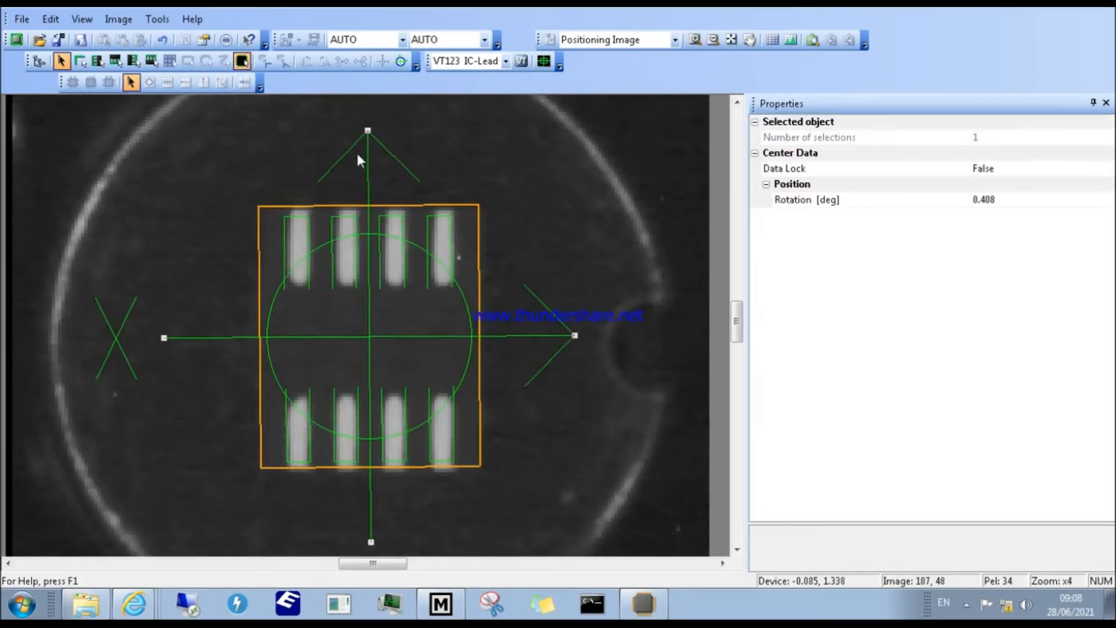
click(242, 61)
click(241, 60)
click(242, 61)
click(242, 61)
click(242, 61)
click(242, 60)
click(242, 60)
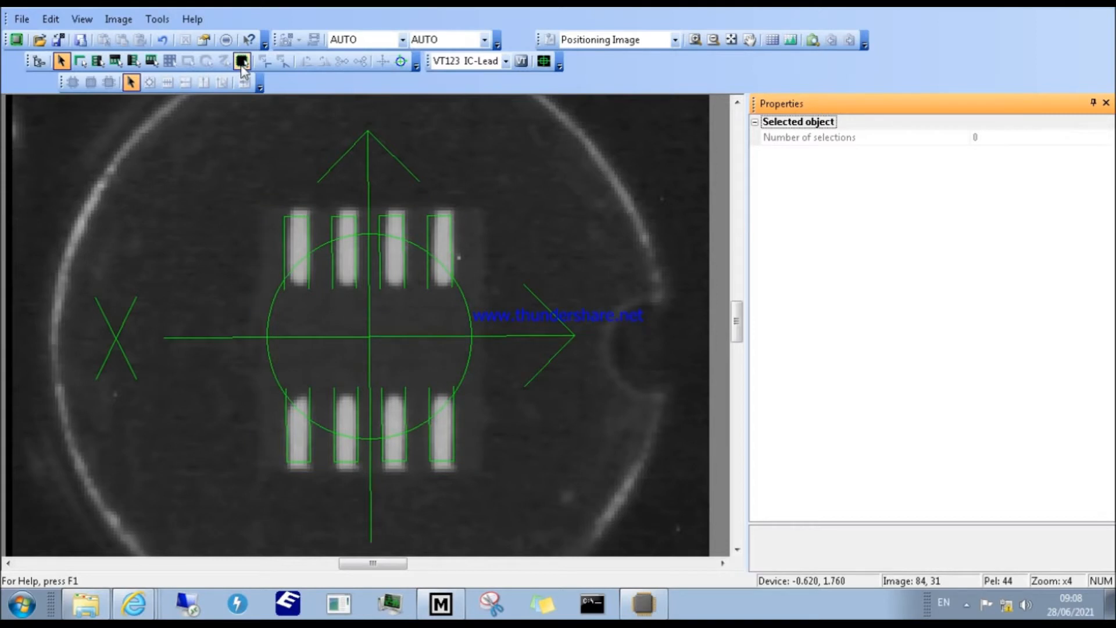
click(242, 61)
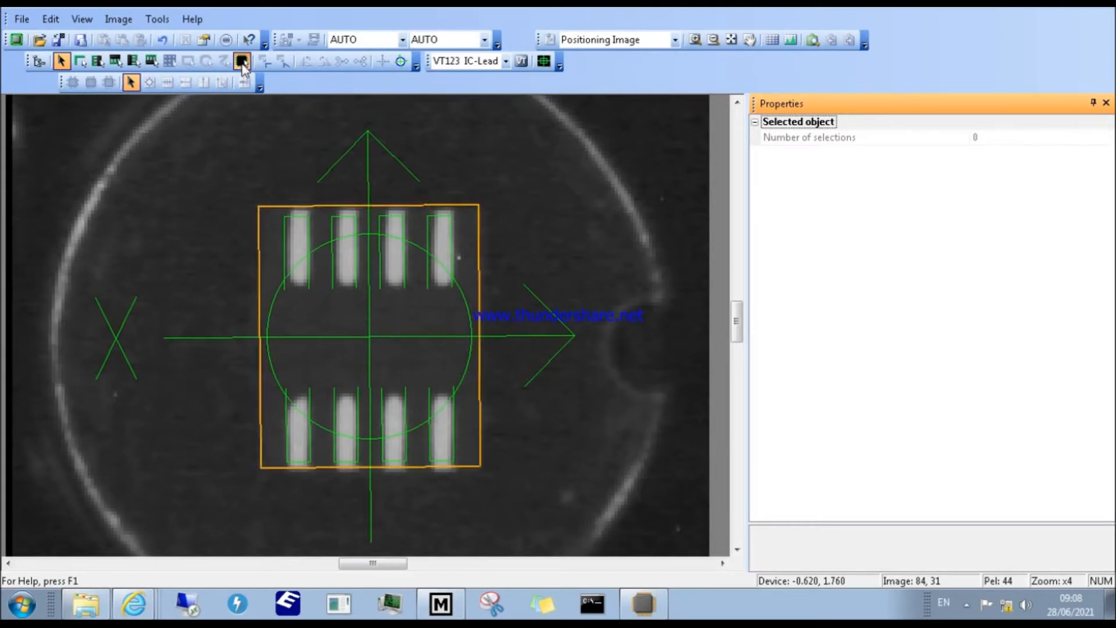
click(242, 61)
click(242, 62)
click(242, 62)
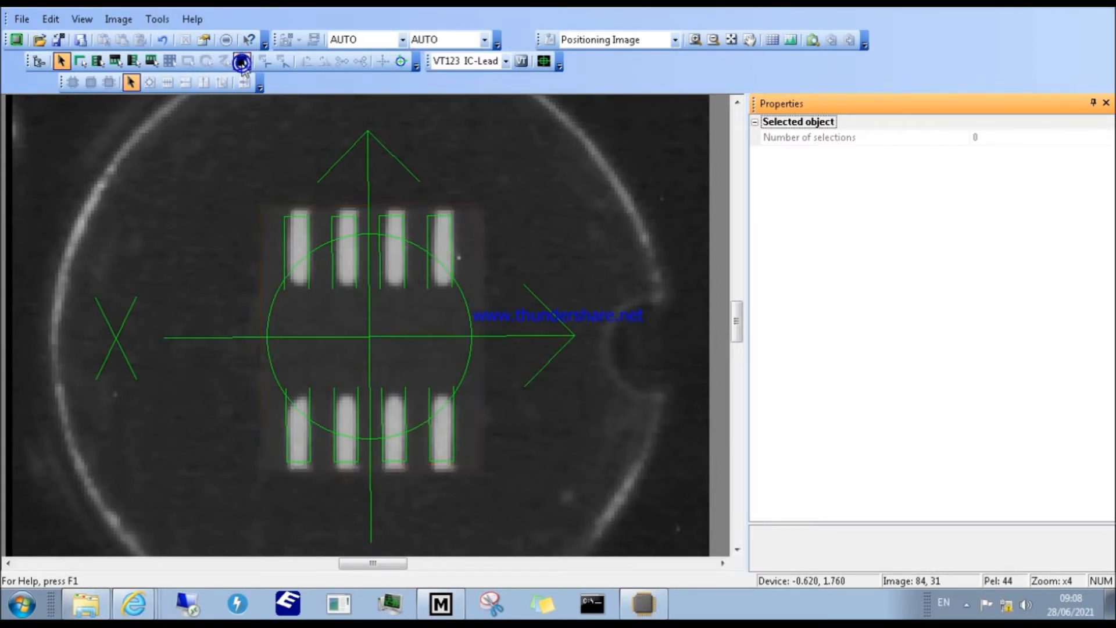
click(242, 61)
click(241, 62)
click(242, 62)
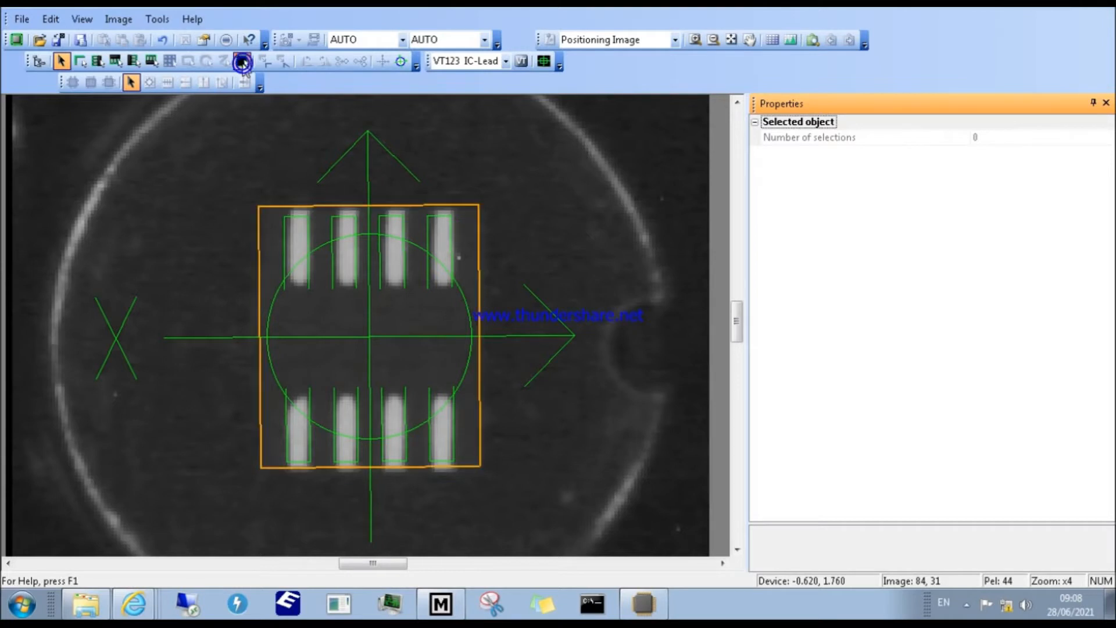
click(242, 61)
click(242, 62)
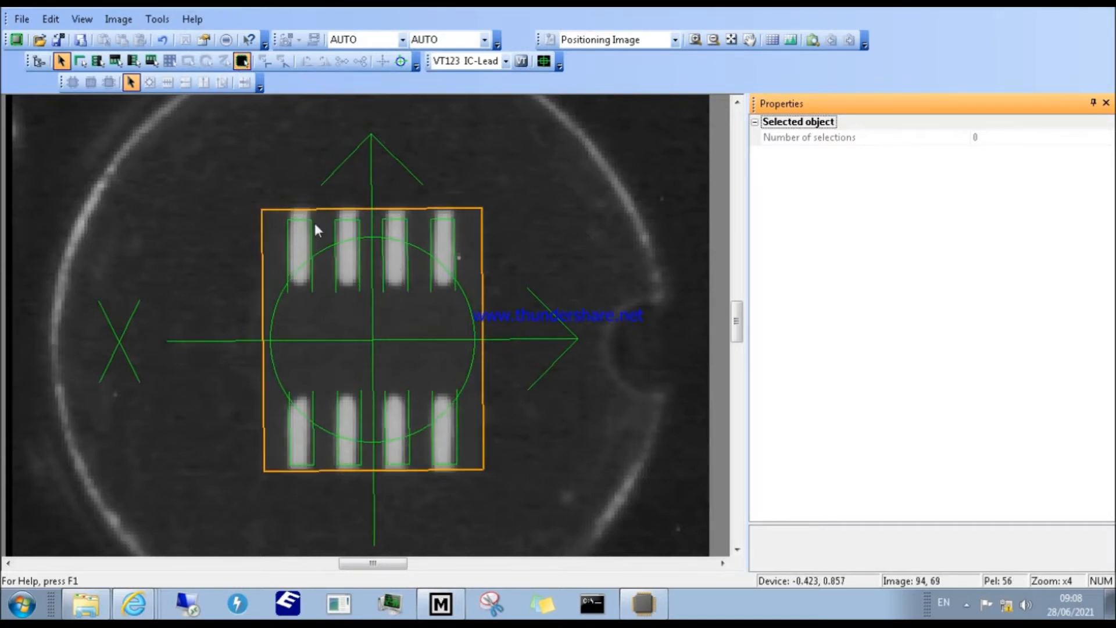
Select both existing lead groups around the part's upper and lower leads and delete them.
click(228, 170)
drag(228, 169, 549, 506)
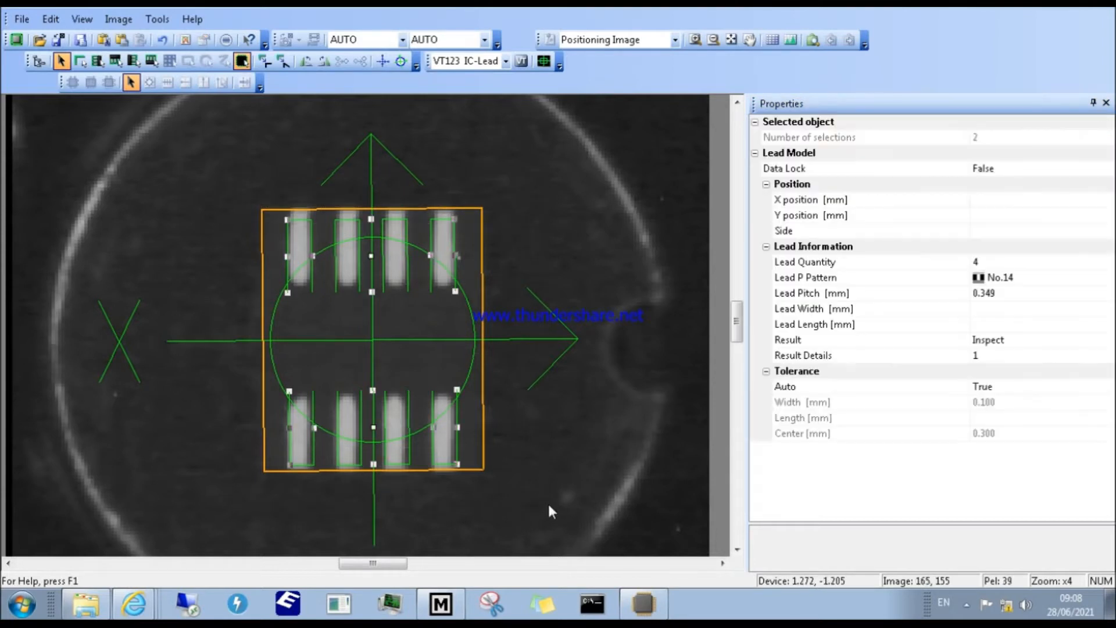
click(545, 465)
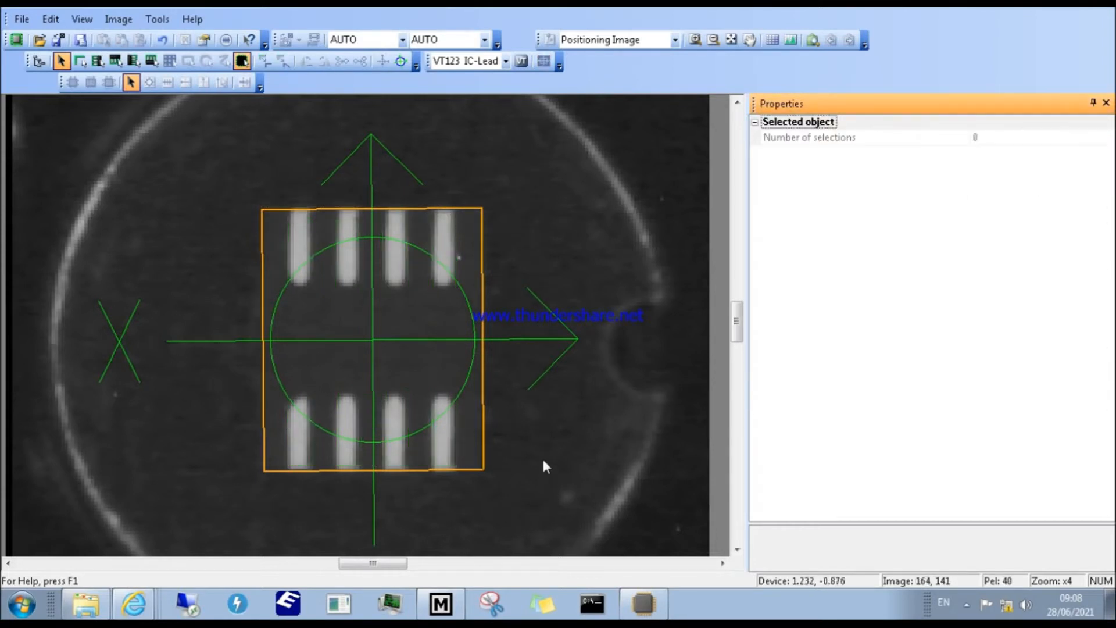
Set the vision type to VT70 Power-Tra and draw a top lead group over the upper leads, with lead length about 0.64 mm.
click(506, 61)
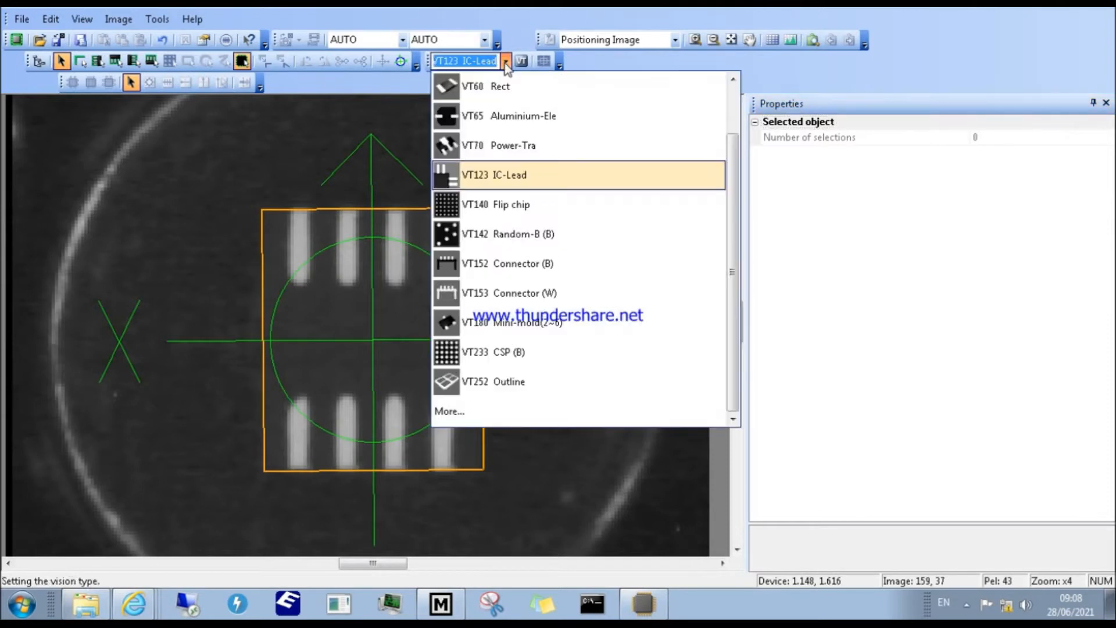
click(487, 150)
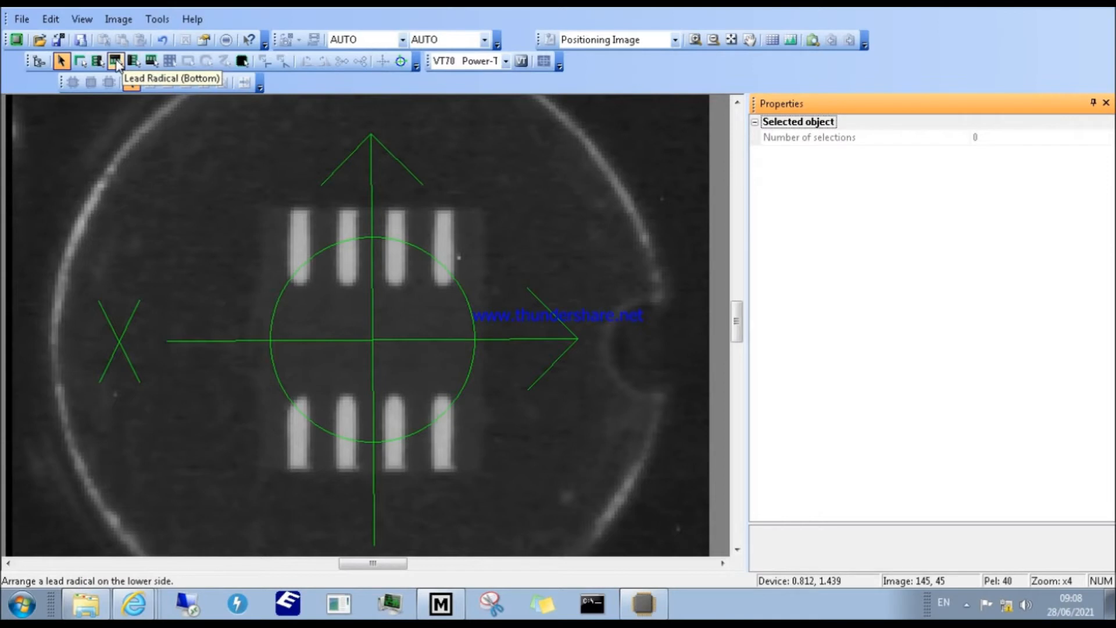
click(151, 61)
drag(283, 203, 467, 289)
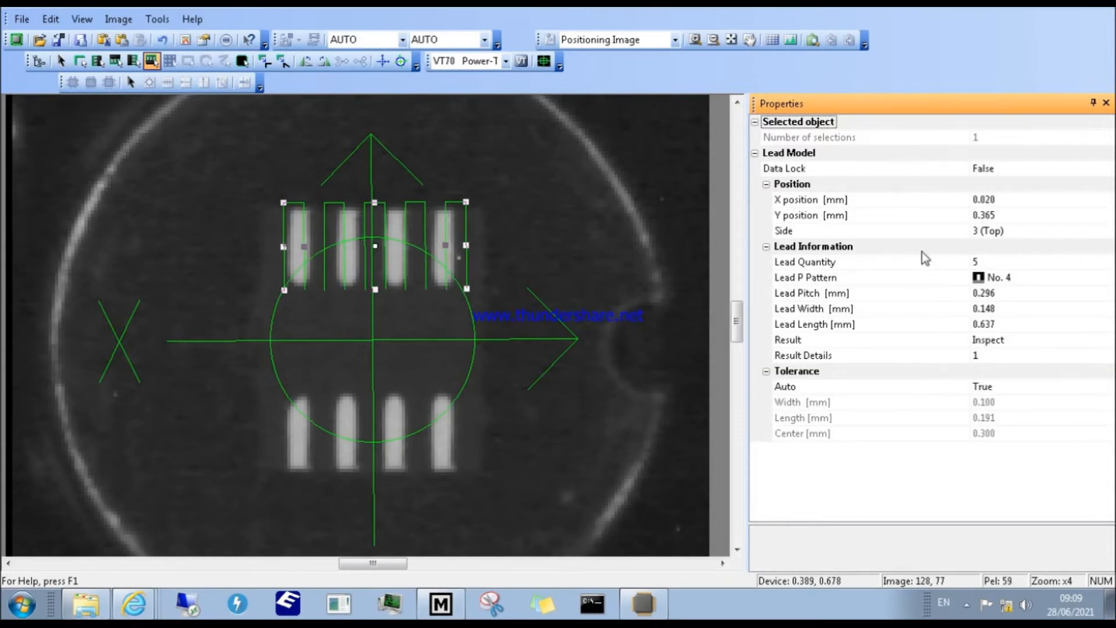
Set the lead quantity of the top lead group to 4.
click(1011, 263)
text(4)
click(653, 252)
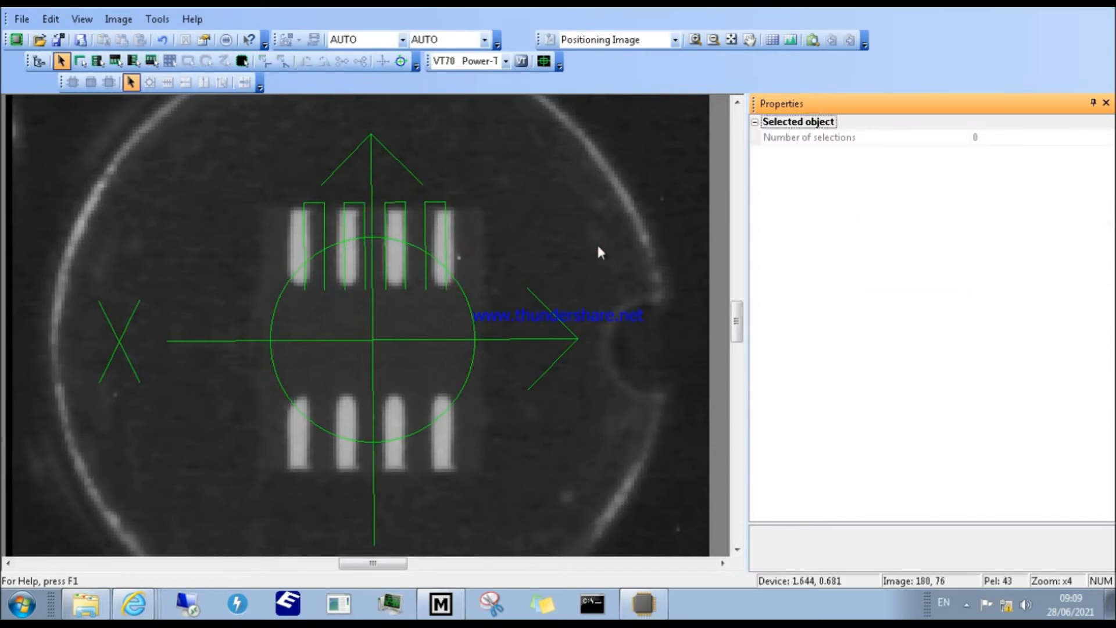
Resize the top lead group to match the four upper leads, with about 0.36 mm pitch and 0.57 mm lead length.
click(401, 240)
drag(445, 246, 458, 246)
drag(304, 246, 287, 249)
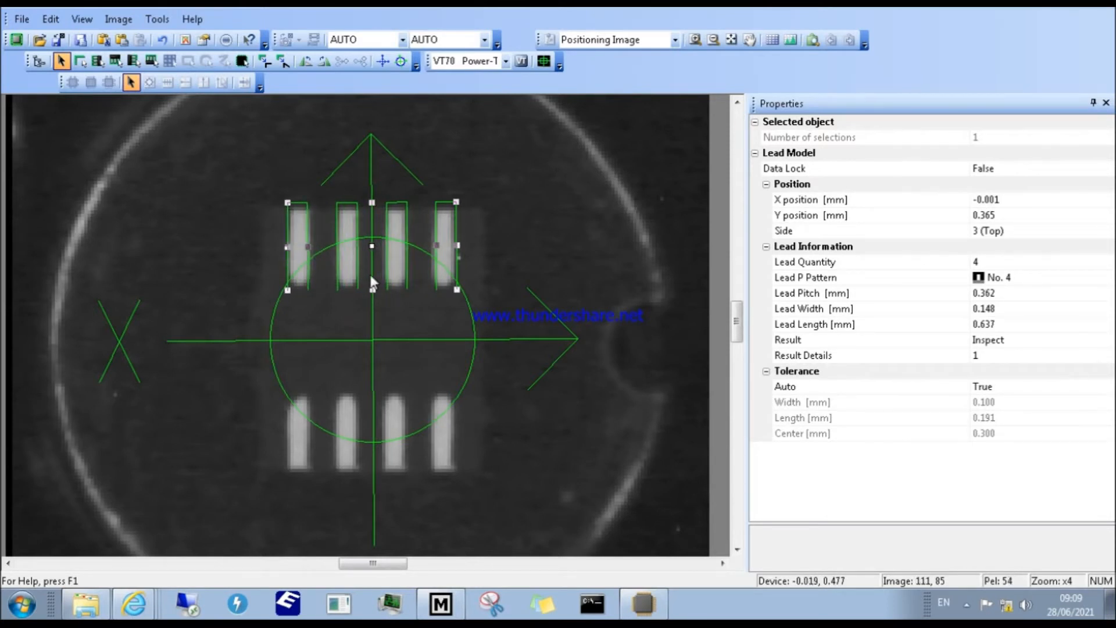
drag(373, 288, 376, 280)
key(Down)
key(Up)
Copy the top lead group and paste a duplicate of it.
right_click(397, 230)
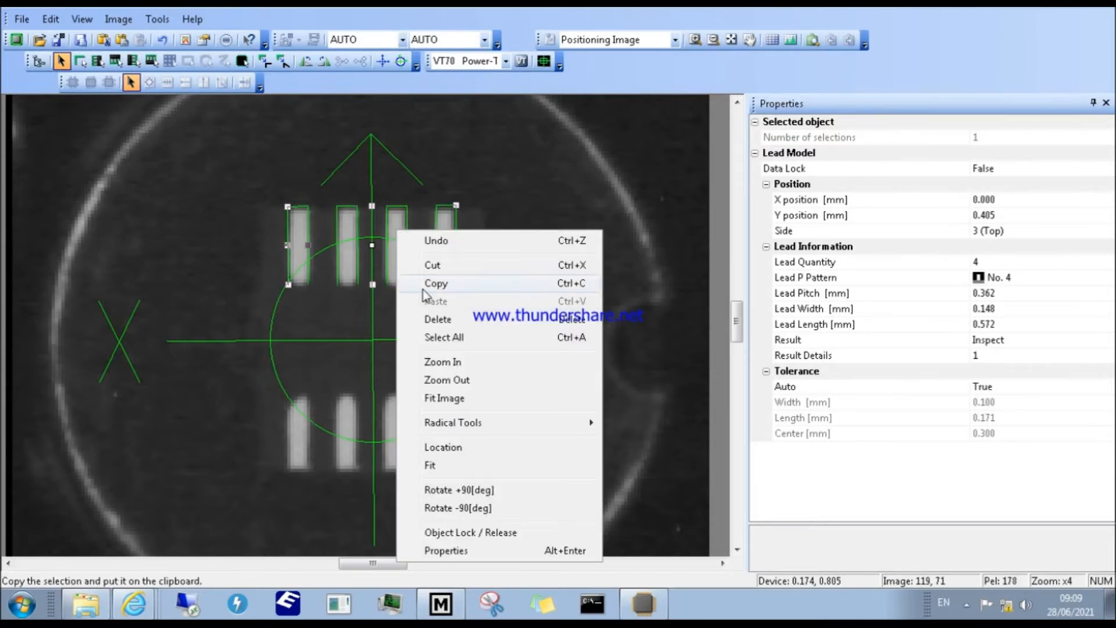
click(445, 284)
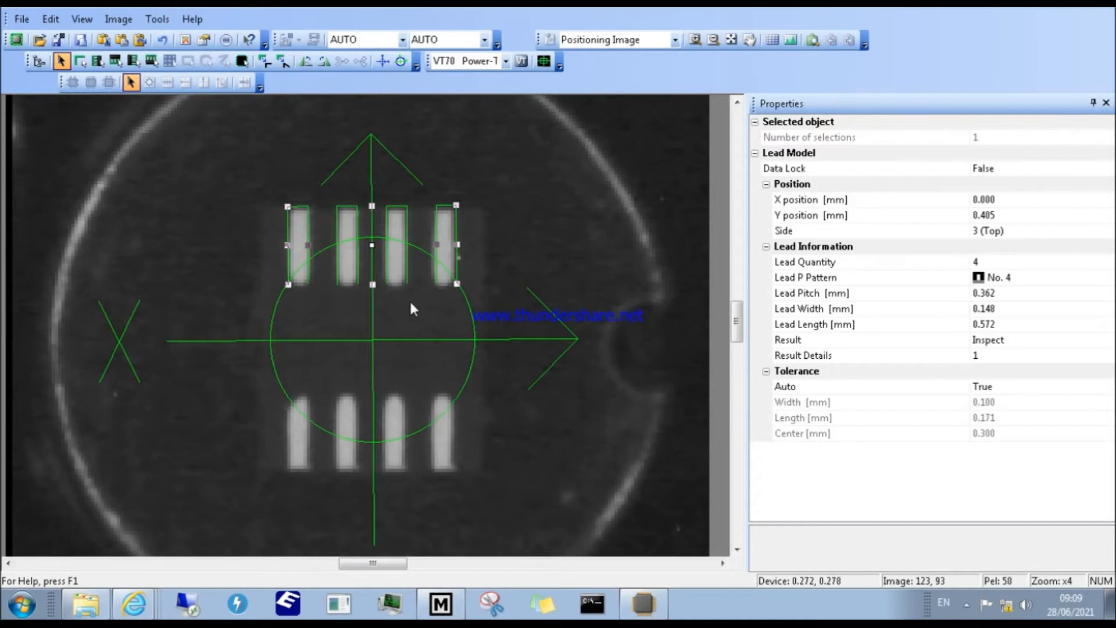
click(516, 283)
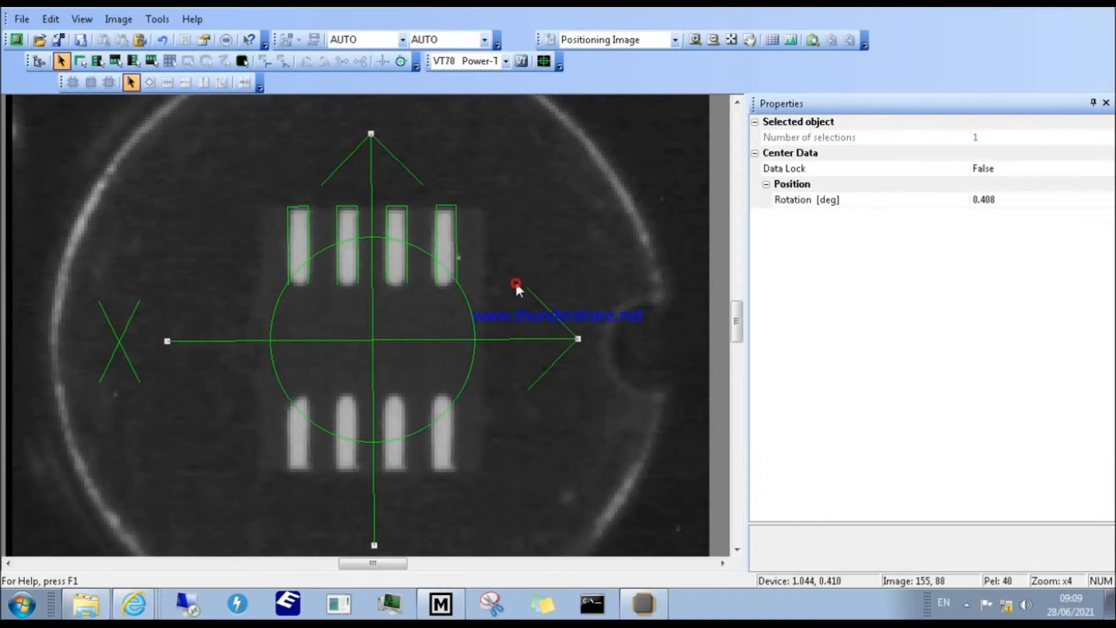
right_click(321, 375)
click(366, 116)
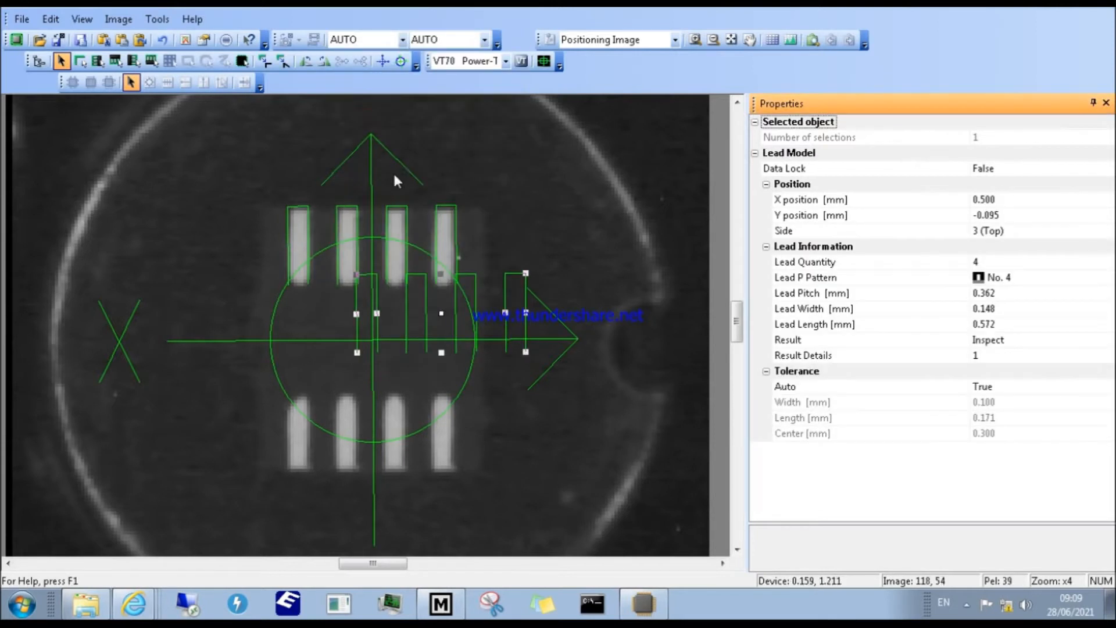
key(Down)
key(Down)
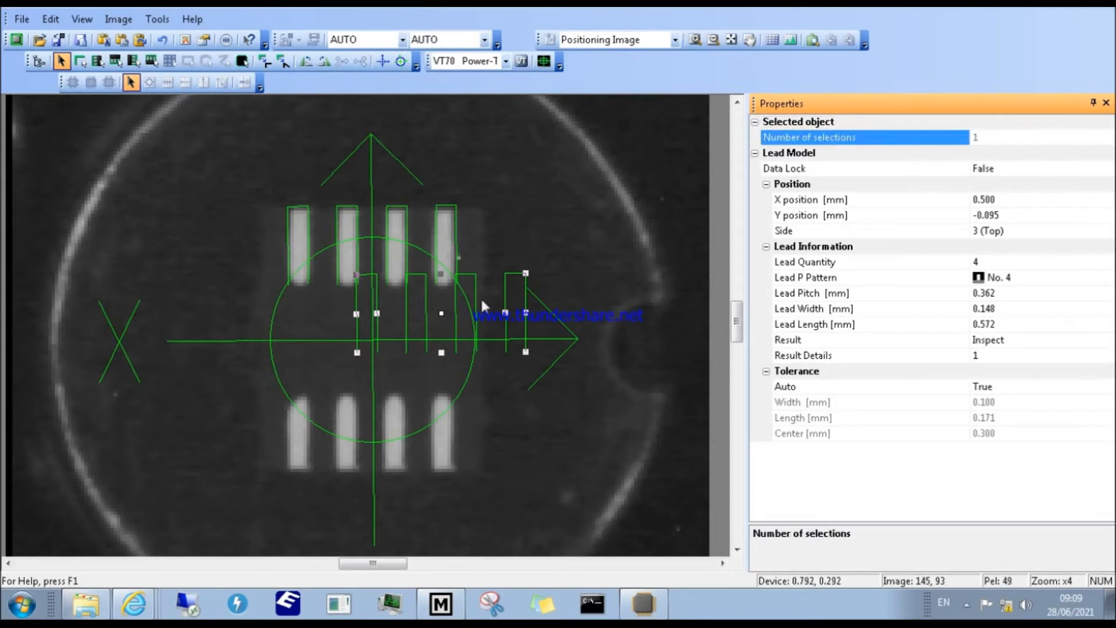
Move the pasted lead group over the four lower leads.
click(419, 289)
click(507, 336)
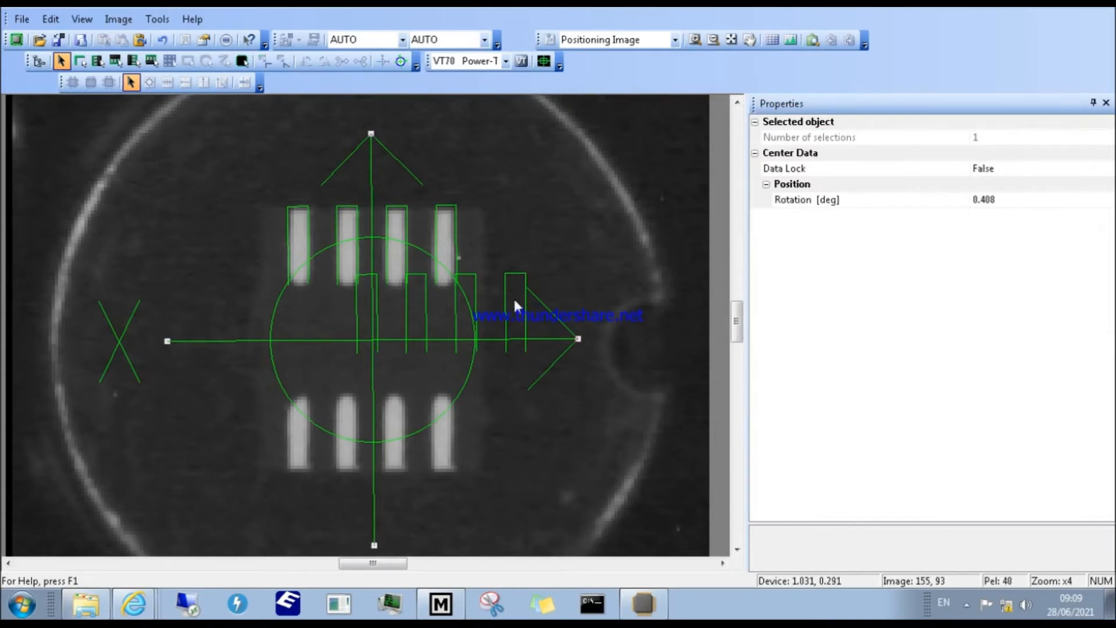
click(518, 313)
drag(514, 306, 480, 355)
click(511, 312)
drag(510, 312, 448, 424)
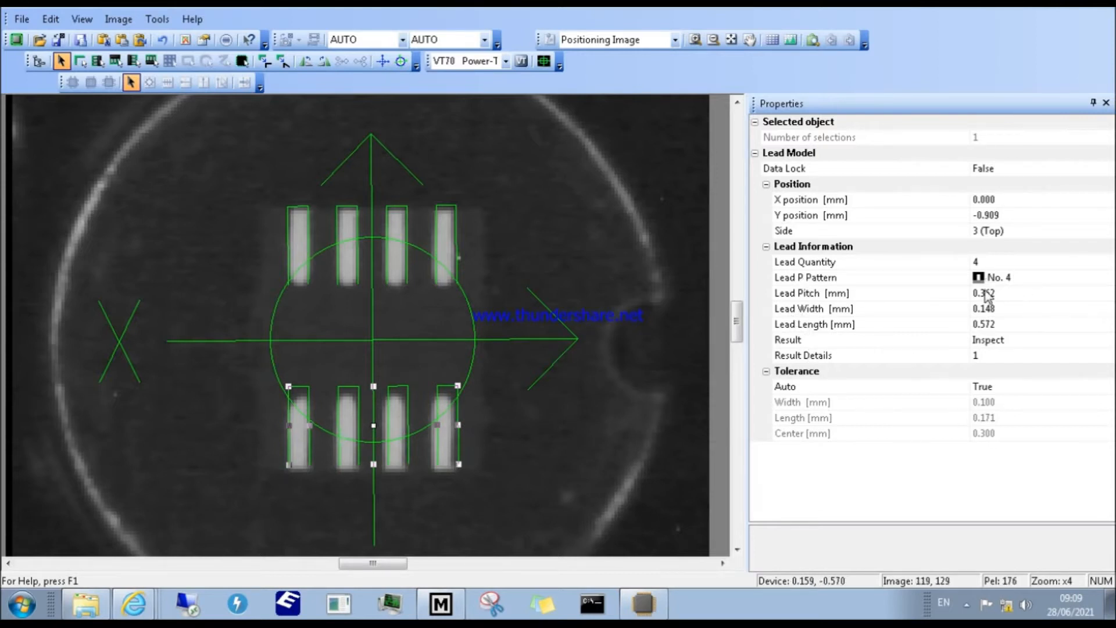
Try Lead P Patterns No. 1 and No. 2 on the lower lead group.
click(1009, 277)
click(1107, 279)
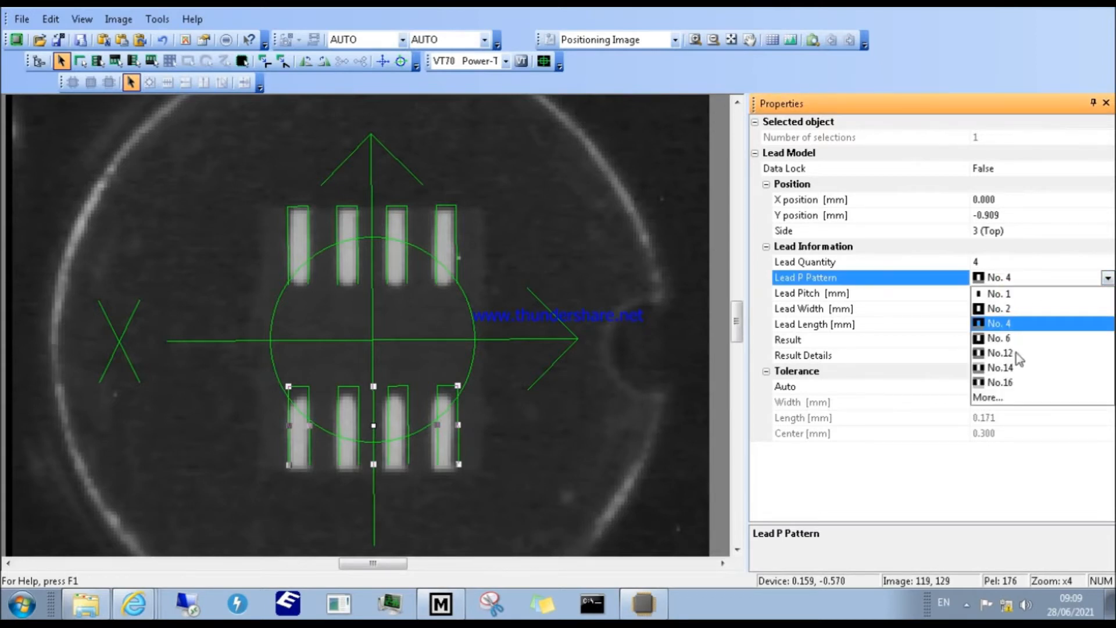
click(1022, 294)
click(1061, 281)
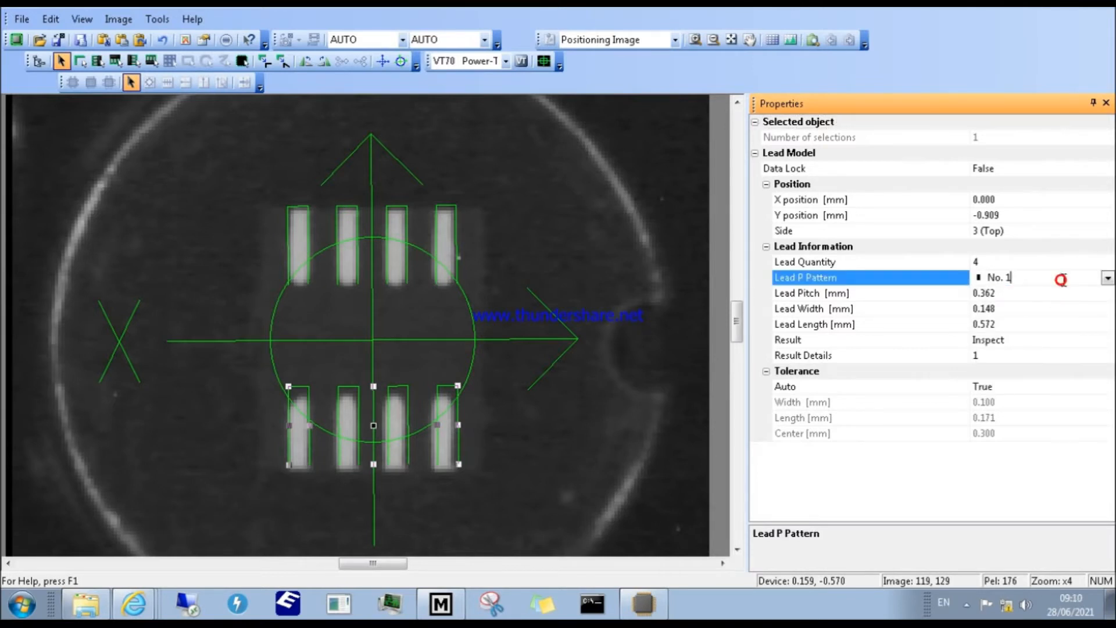
click(1108, 278)
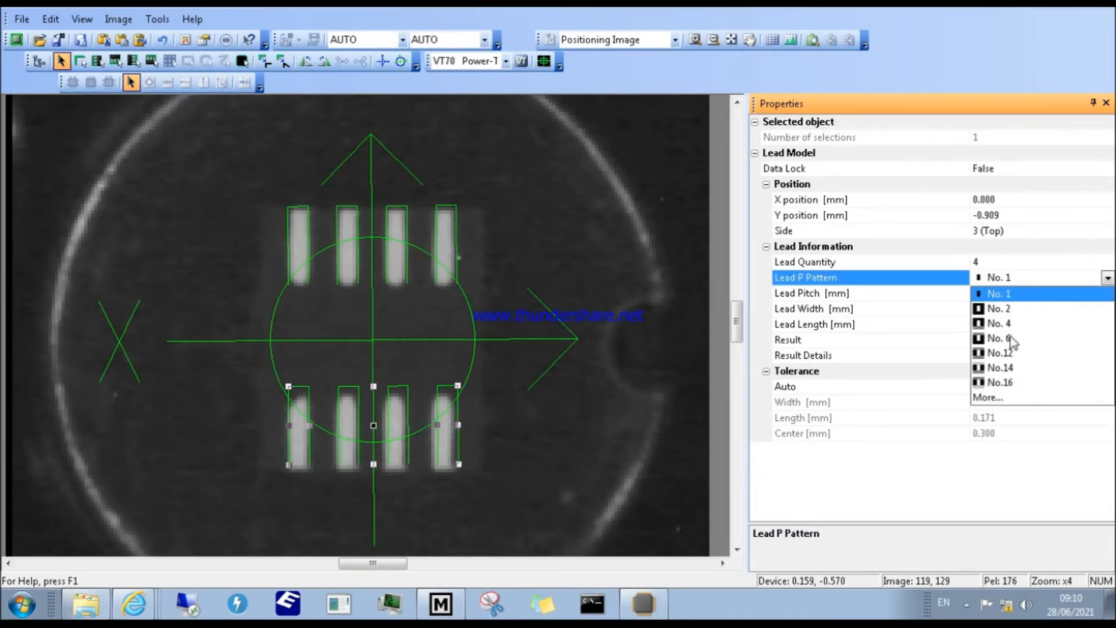
click(1011, 309)
click(1090, 280)
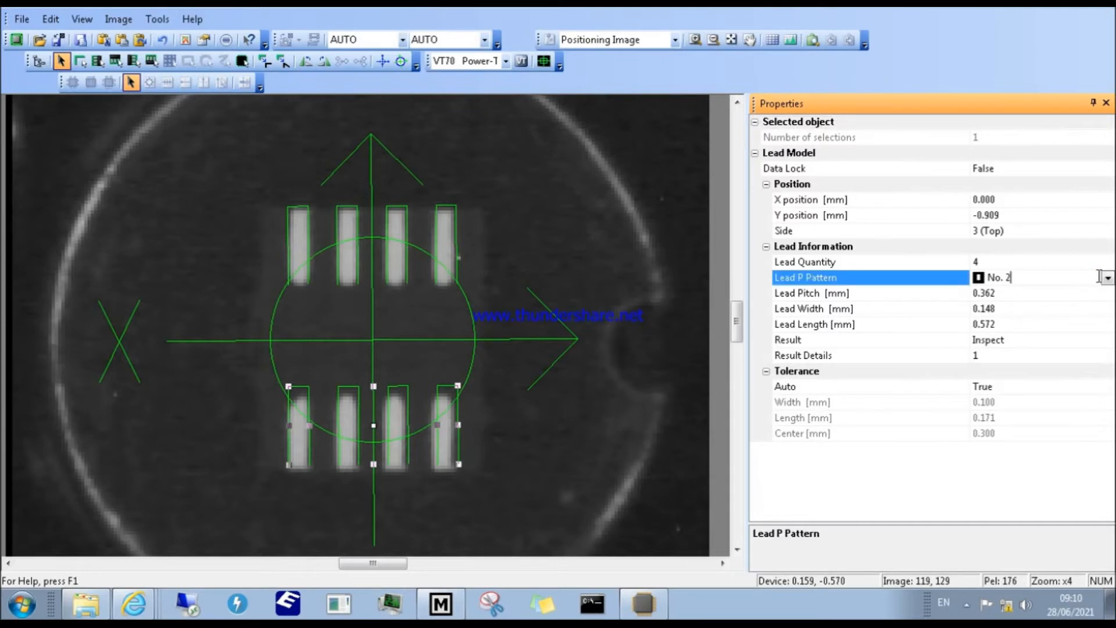
Set the lower group's Lead P Pattern to No. 6 and move the group back over the lower leads.
click(1108, 279)
click(1009, 339)
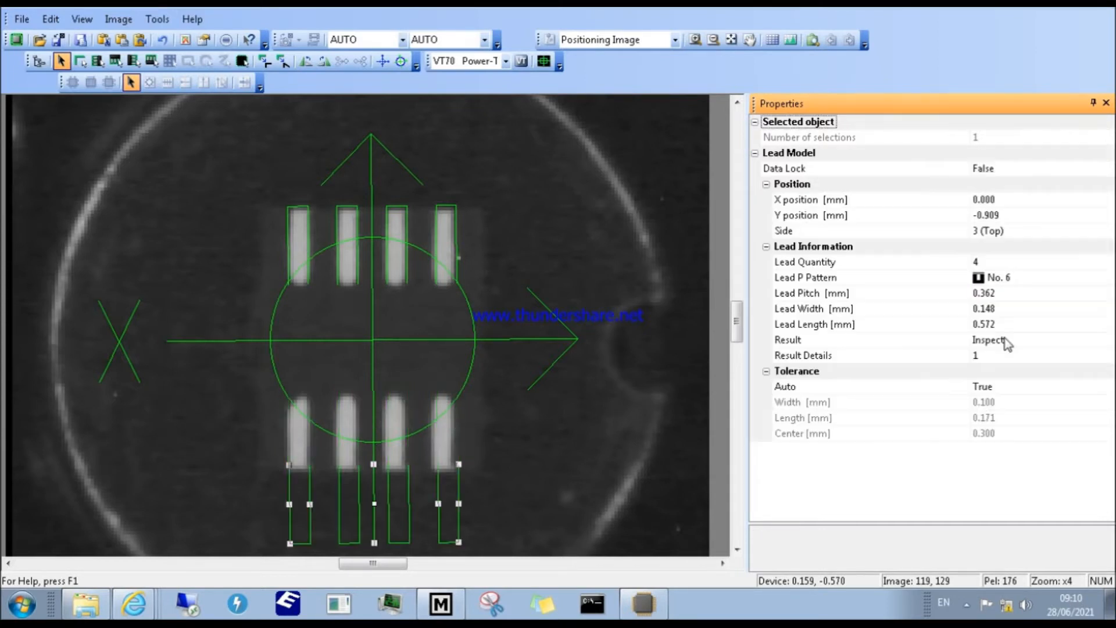
click(406, 517)
drag(404, 509, 399, 430)
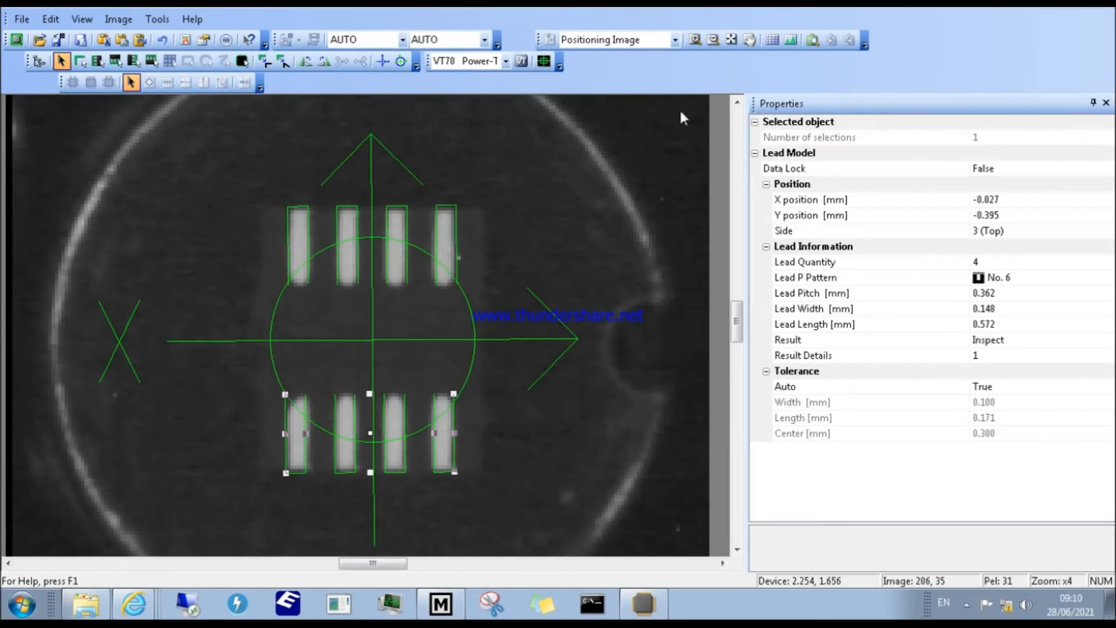
Open the image histogram and set the minimum brightness threshold to 115, keeping the maximum at 255.
click(791, 41)
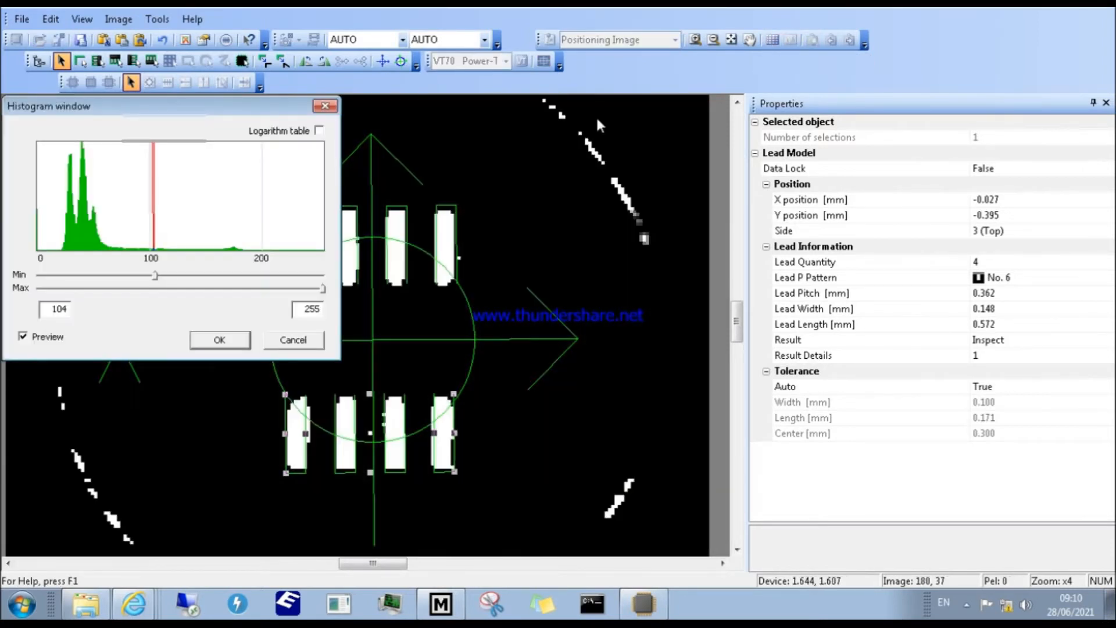
drag(845, 147, 852, 176)
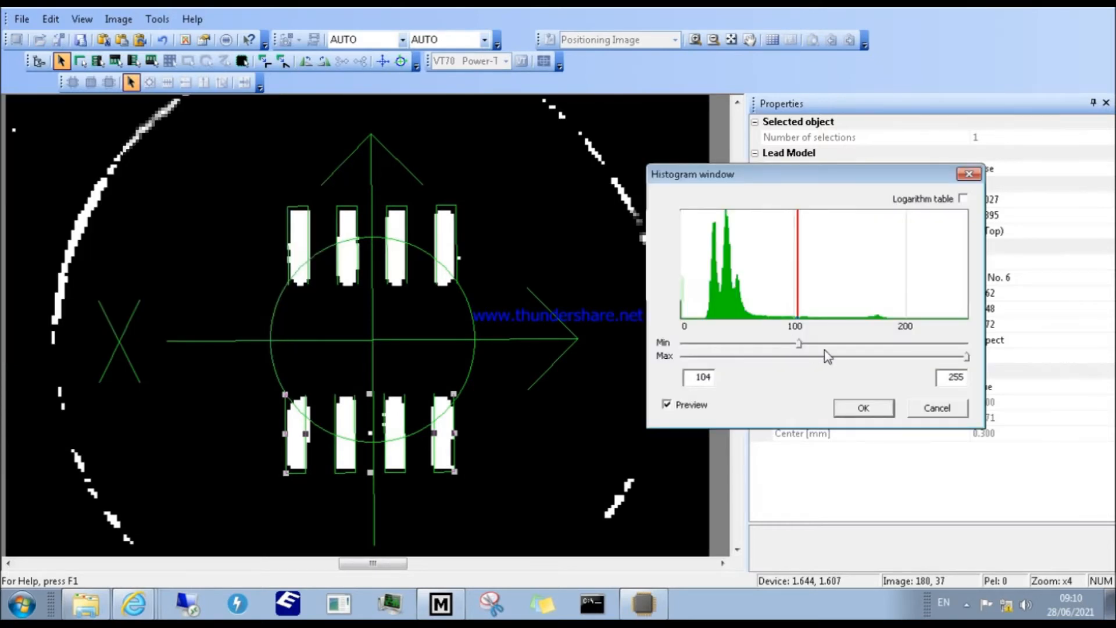
mouse_move(967, 360)
mouse_down()
mouse_move(680, 366)
mouse_move(983, 363)
mouse_up()
drag(800, 350, 743, 353)
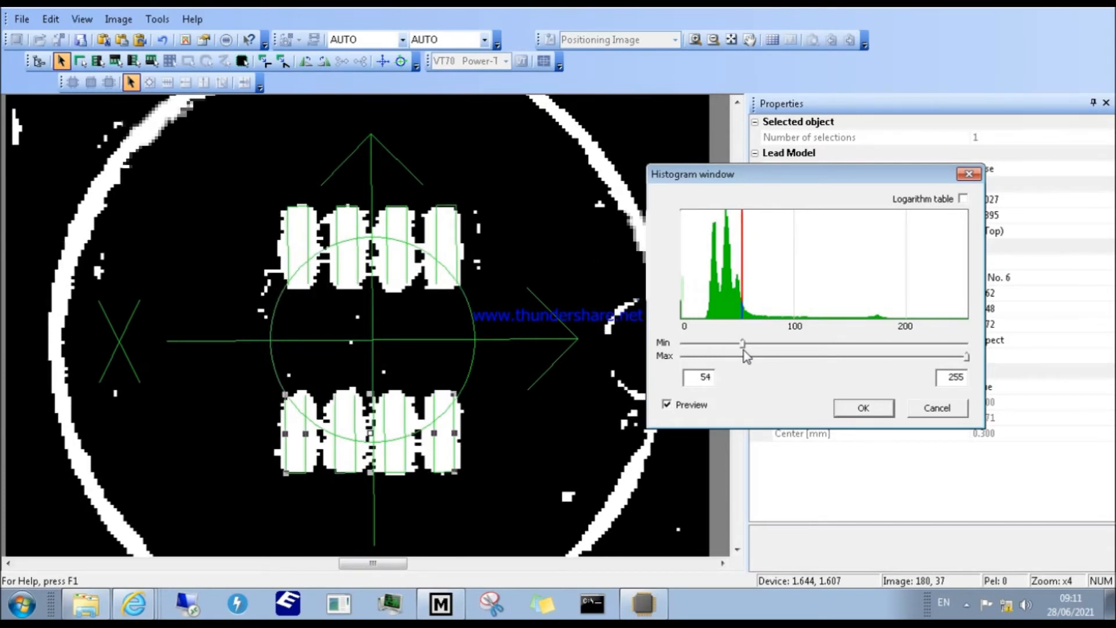
drag(744, 350, 743, 350)
drag(744, 350, 812, 355)
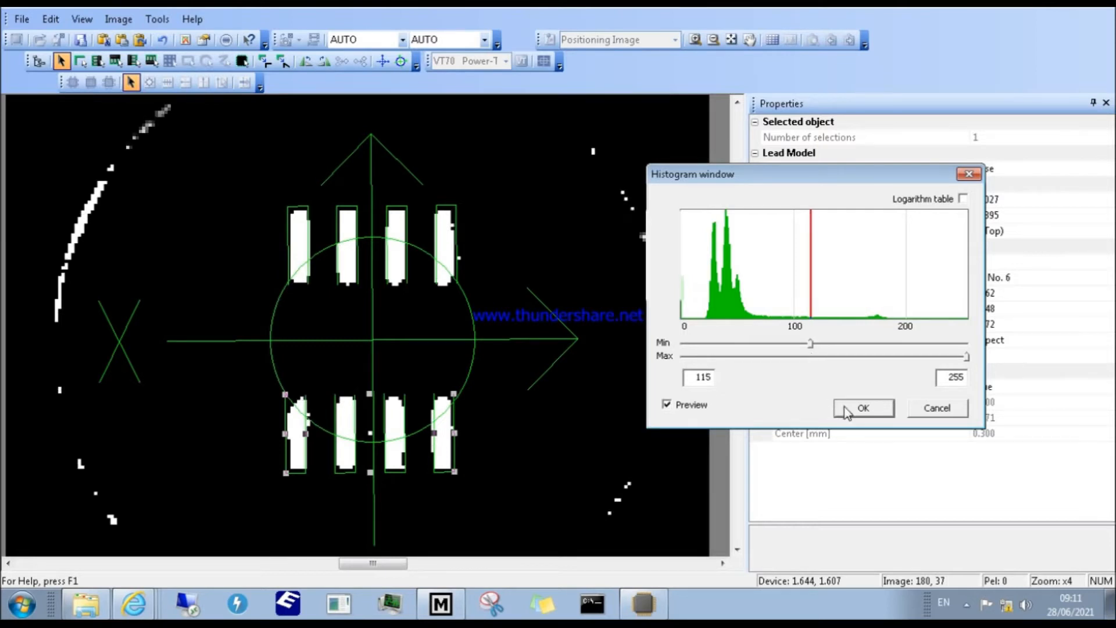
Select both lead groups, auto-fit them to the thresholded leads, and accept the histogram settings.
click(298, 243)
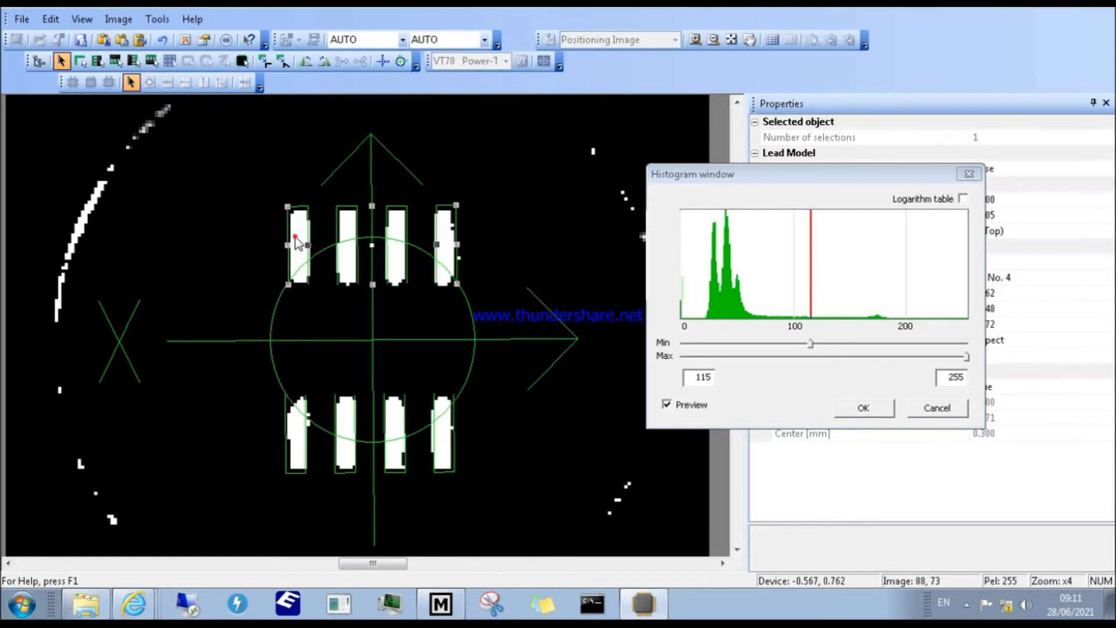
click(298, 422)
click(298, 307)
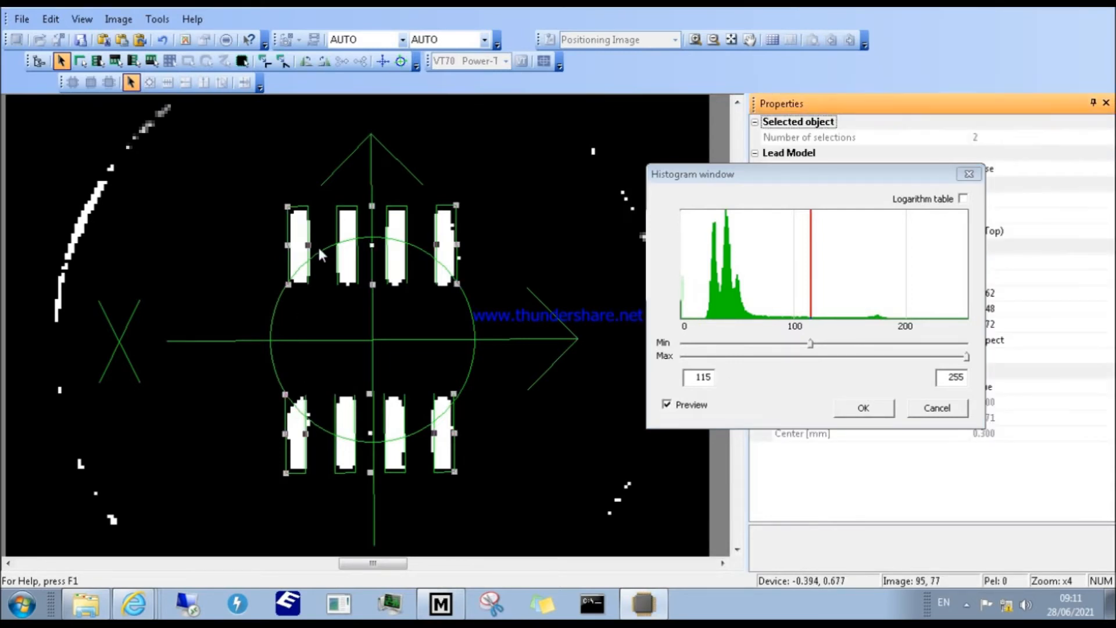
click(266, 64)
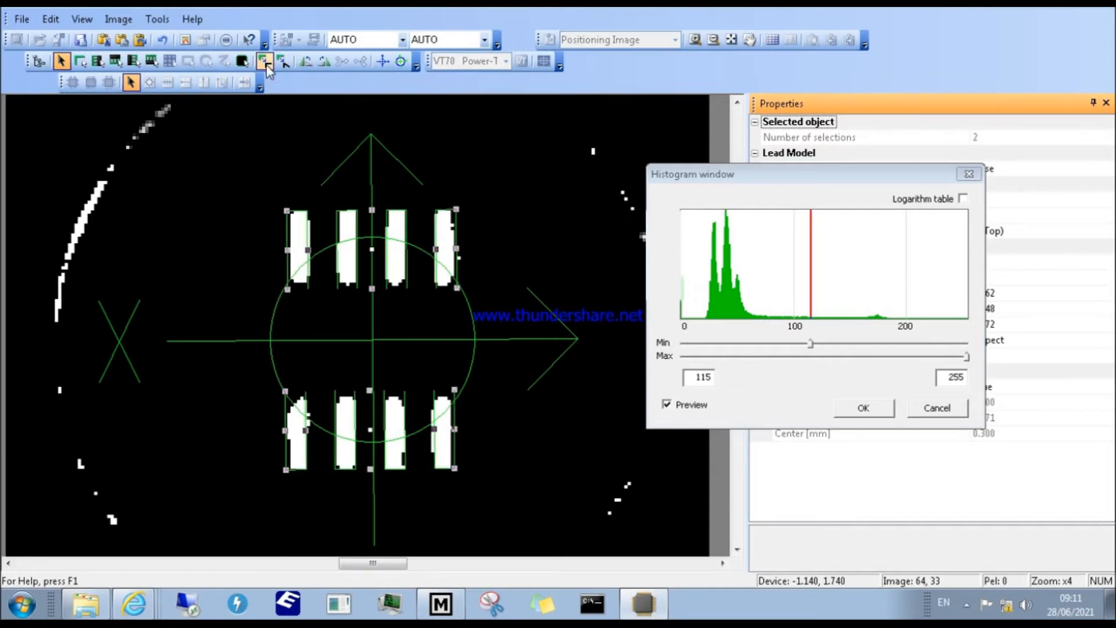
click(288, 64)
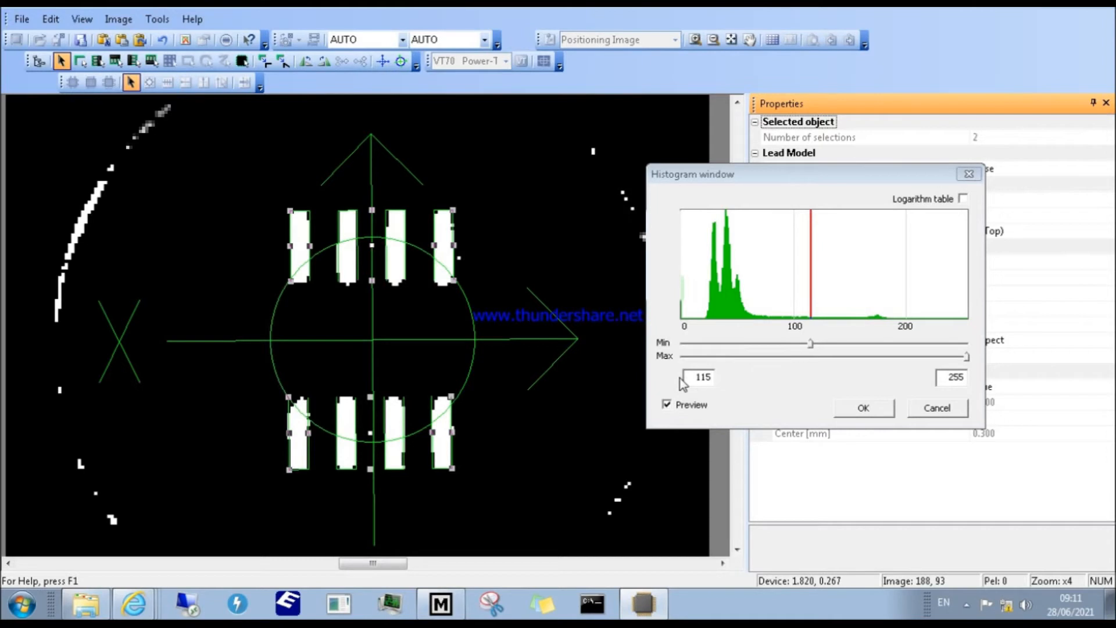
click(873, 411)
Set the part's Lead Brightness to 115 in its vision data and apply the change.
right_click(575, 255)
click(623, 574)
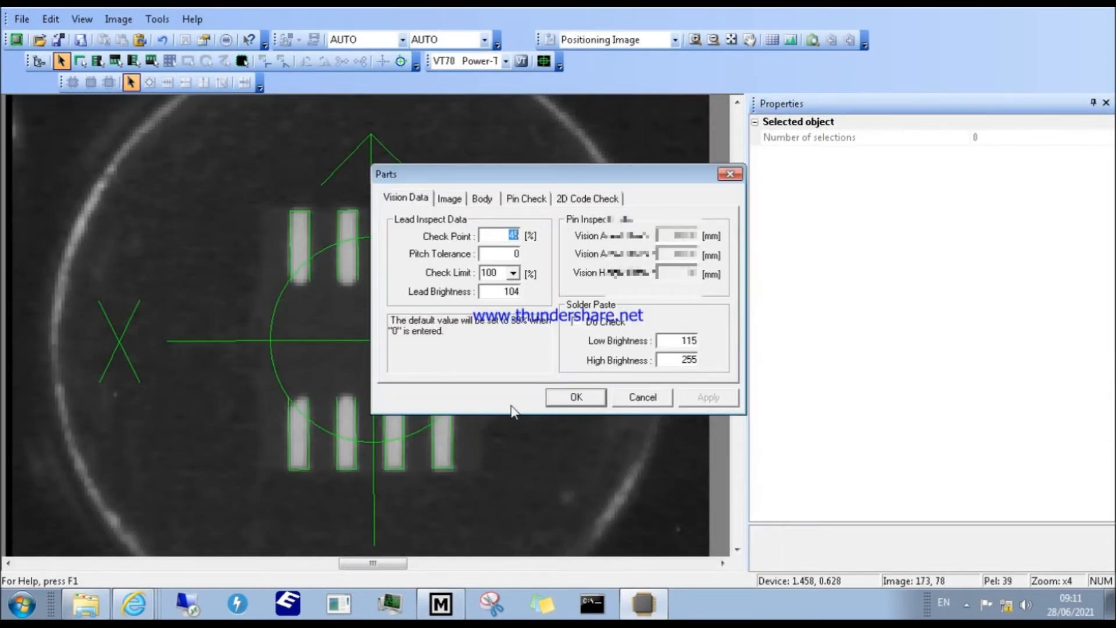
double_click(505, 292)
text(115)
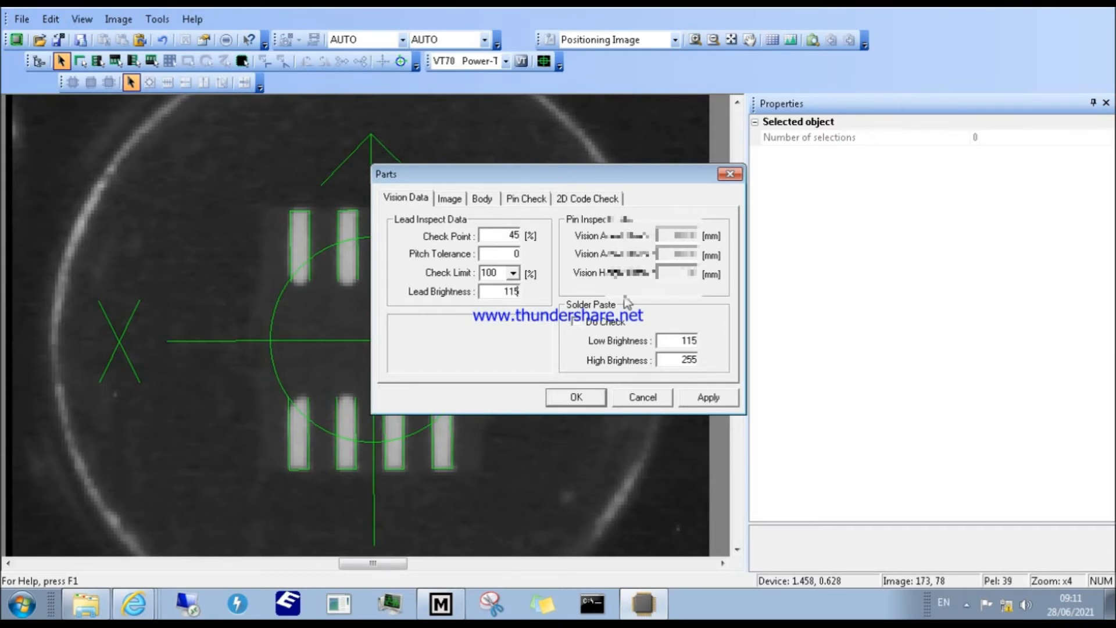
click(704, 406)
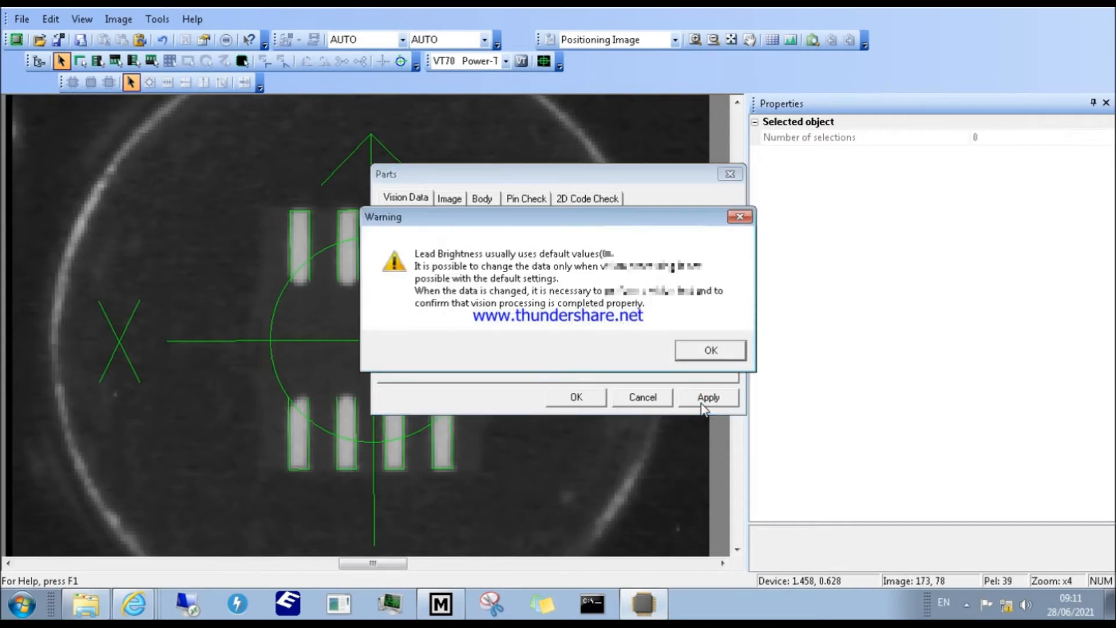
click(707, 359)
click(577, 398)
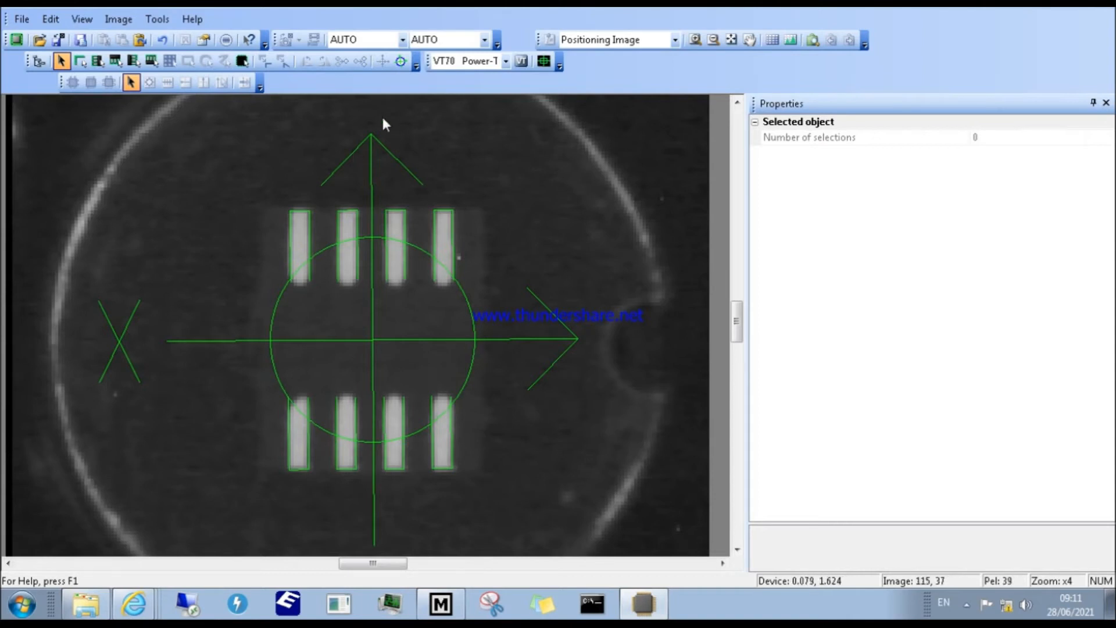
Keep the exposure time on AUTO and look through the available lighting patterns.
click(402, 39)
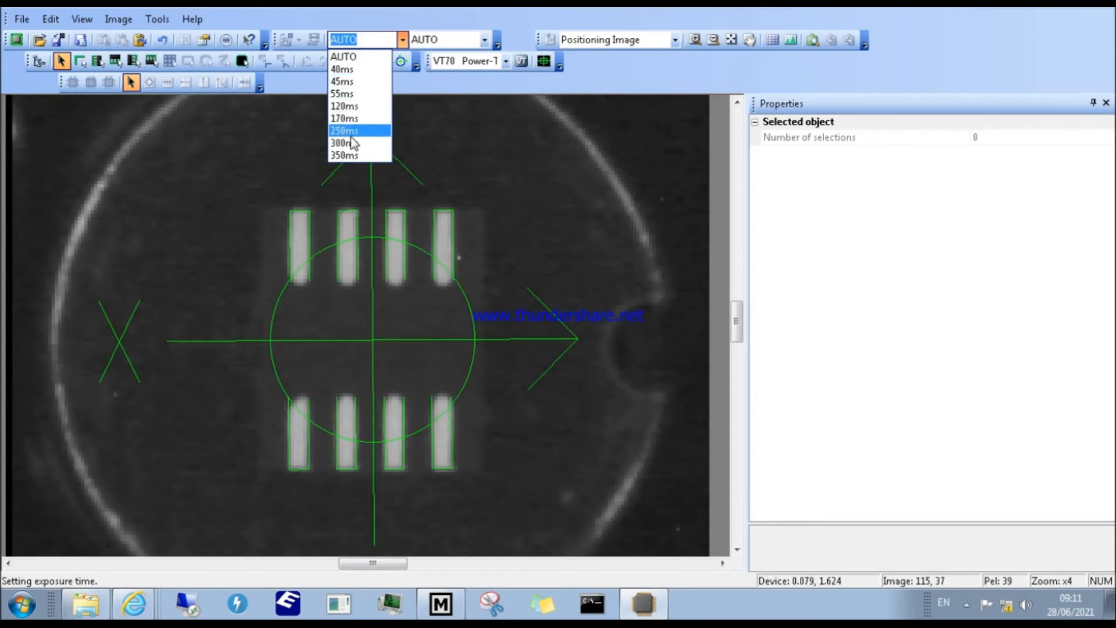
click(356, 57)
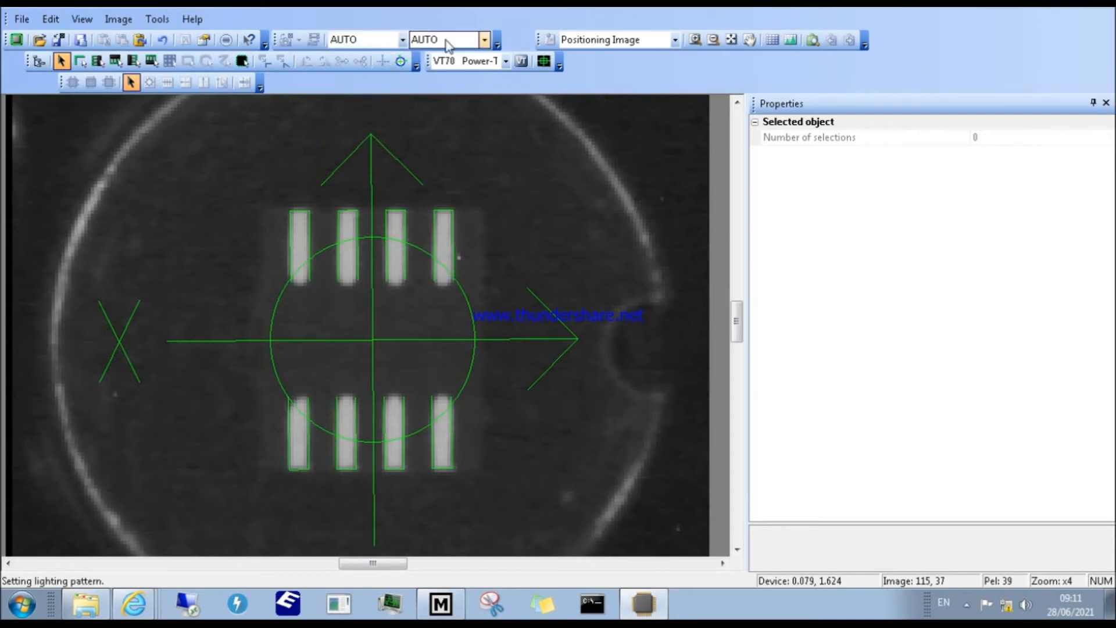
click(484, 39)
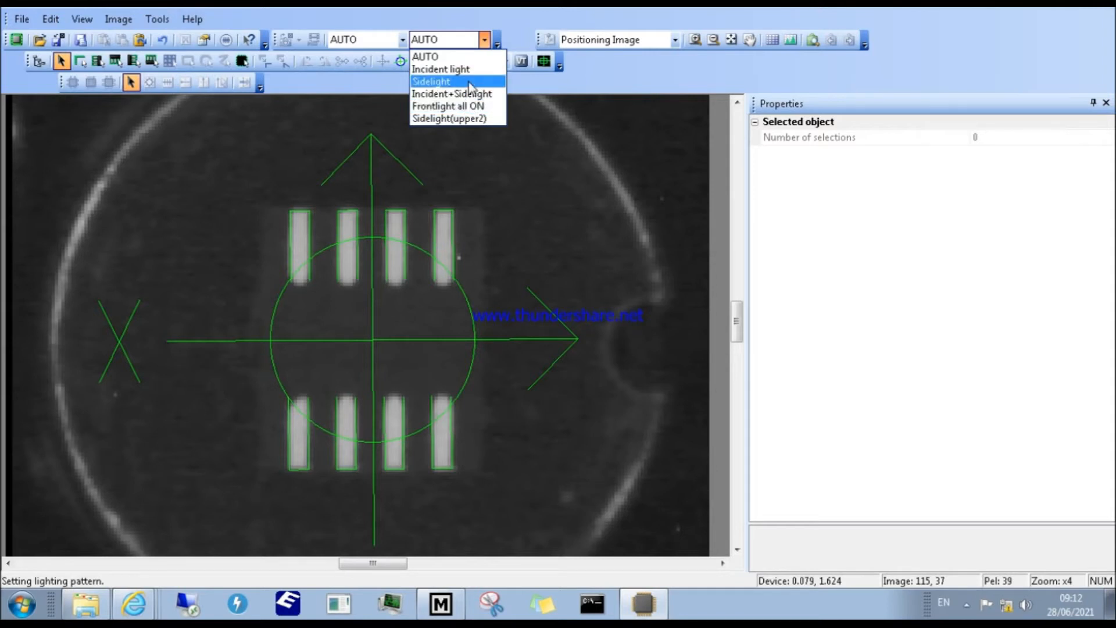
click(484, 47)
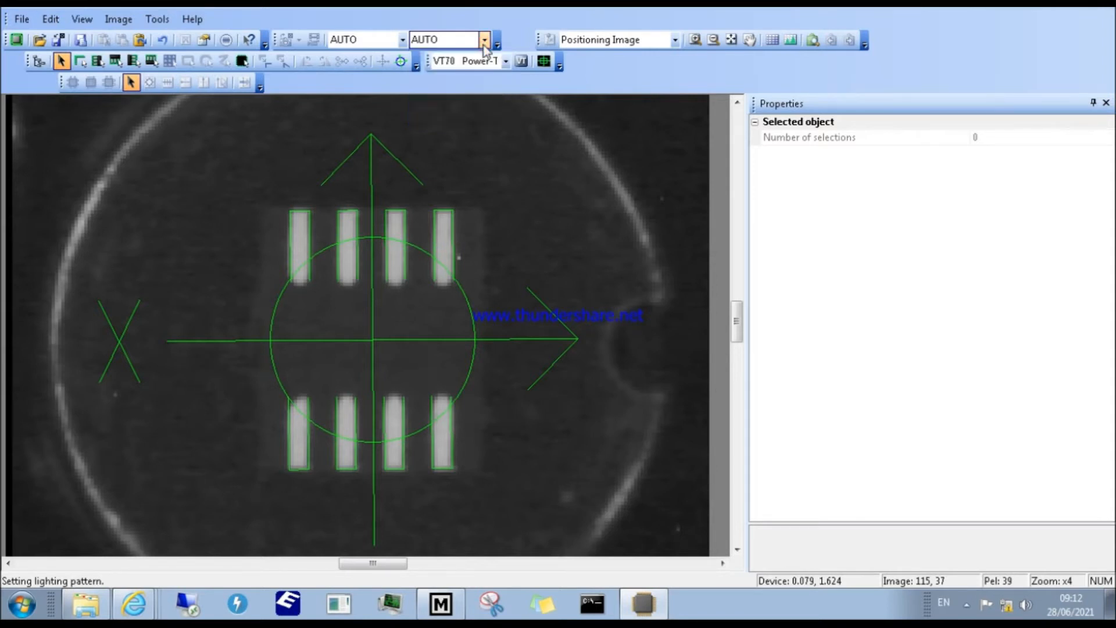
Start the test image processing screen, maximize it, and enlarge the part image for inspection.
click(544, 62)
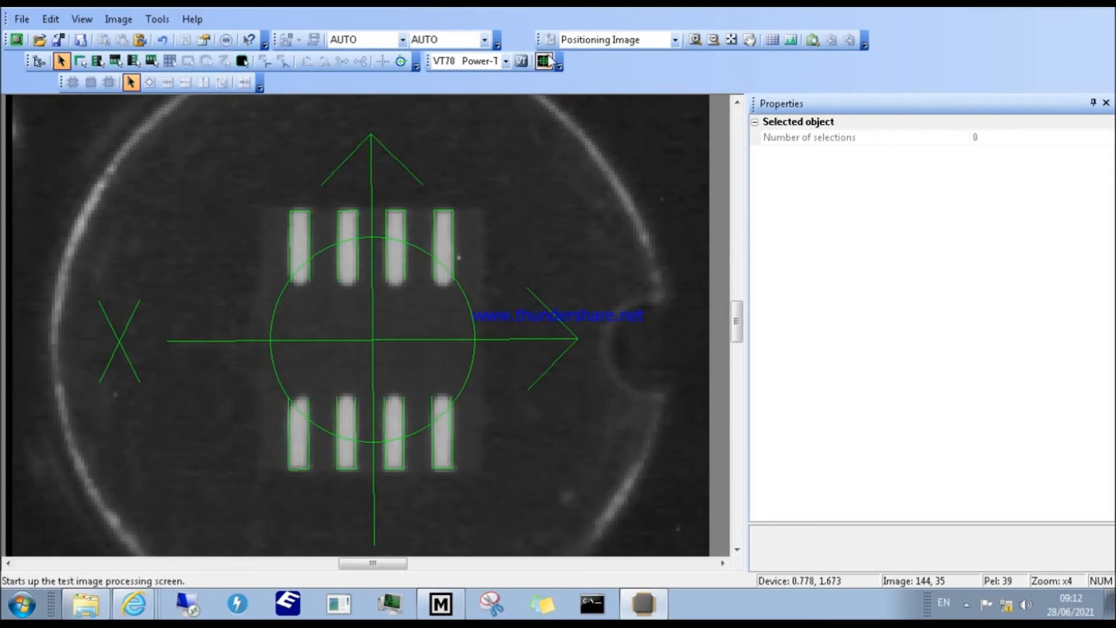
click(543, 62)
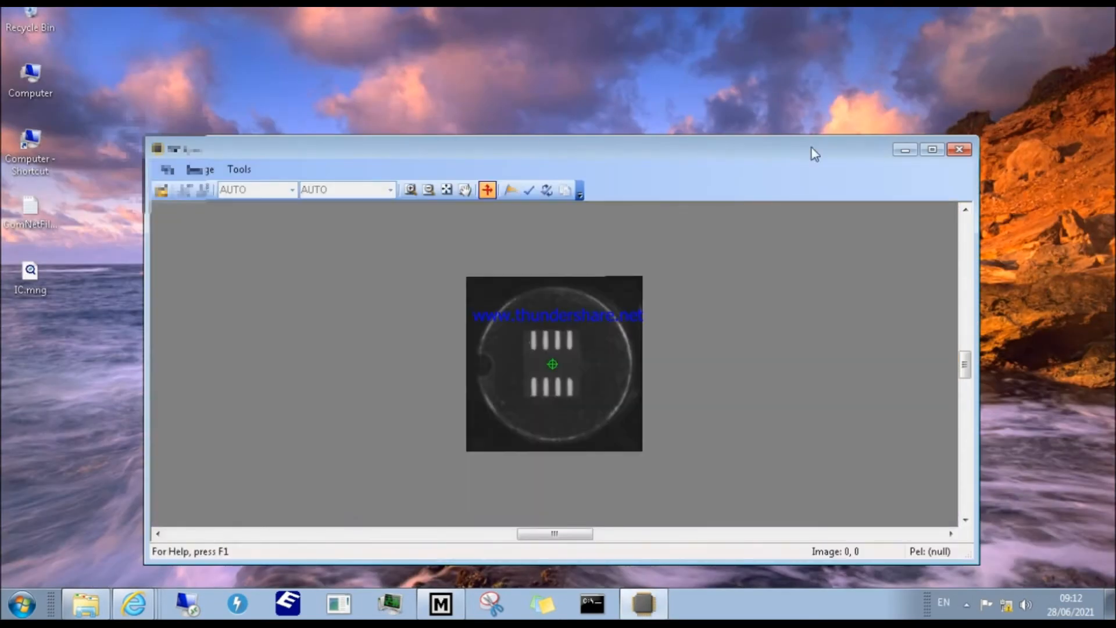
click(934, 150)
click(261, 39)
click(577, 281)
click(549, 301)
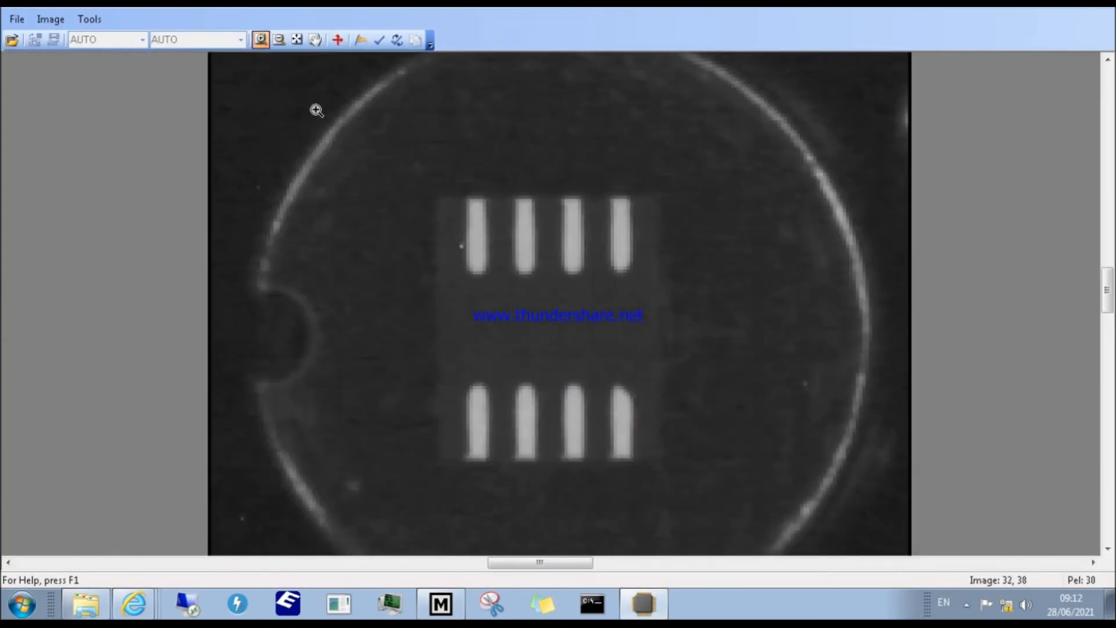
Add coarse parts location and calipers to the tolerance display and run the vision test on the part image.
click(361, 39)
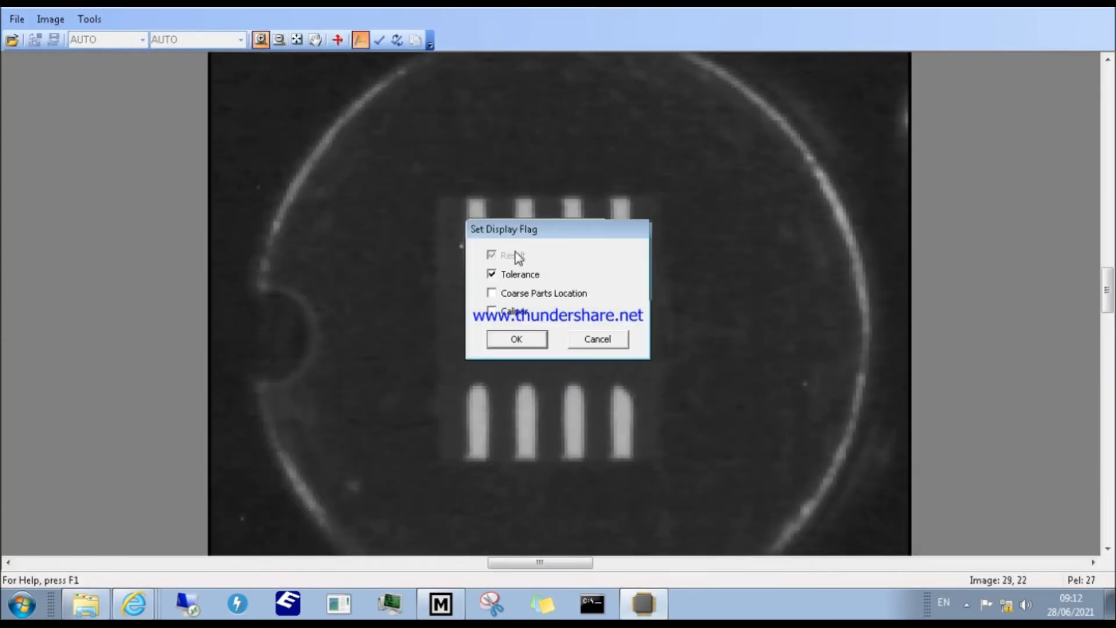
click(492, 294)
click(492, 311)
click(517, 339)
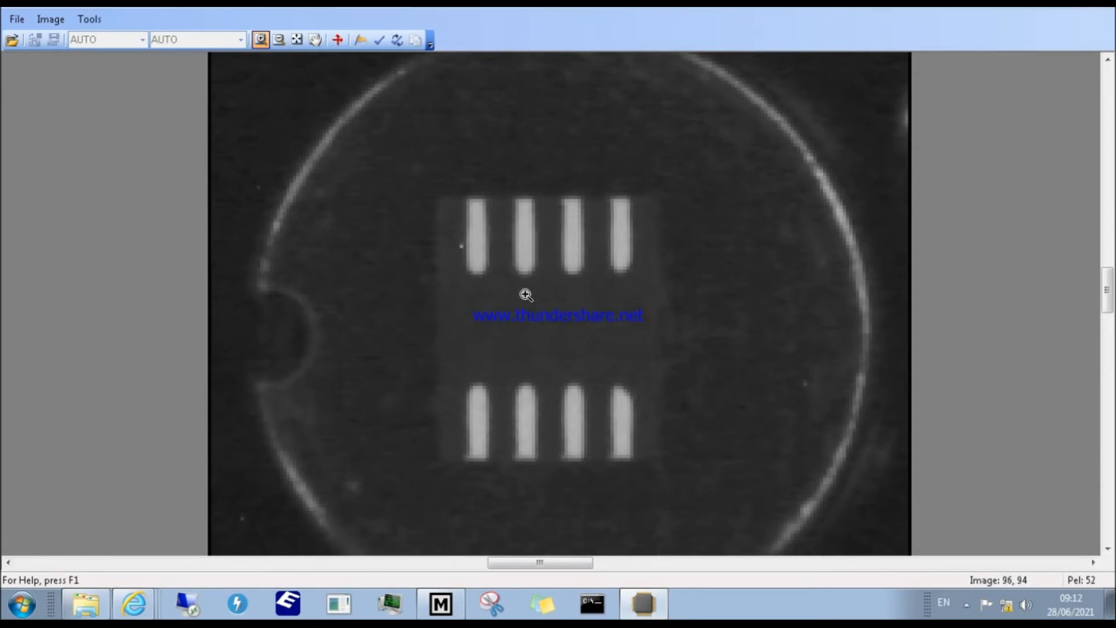
click(375, 46)
click(626, 355)
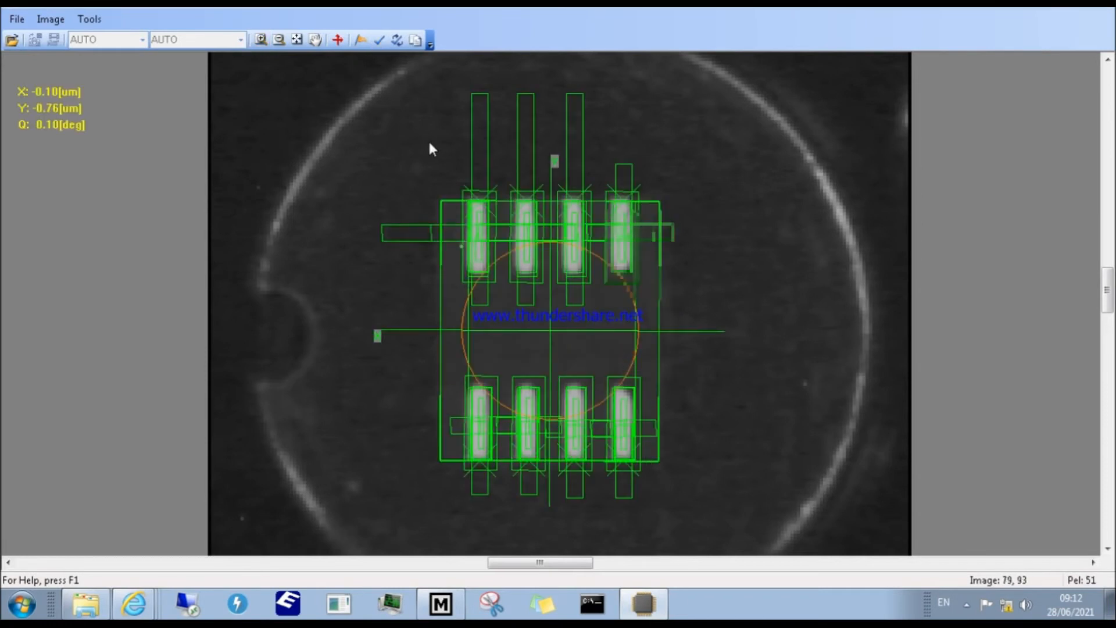
Turn off the tolerance, coarse parts location and caliper displays and rerun the vision test with only the result shown.
click(360, 40)
click(492, 274)
click(492, 293)
click(492, 312)
click(517, 339)
click(379, 40)
click(610, 364)
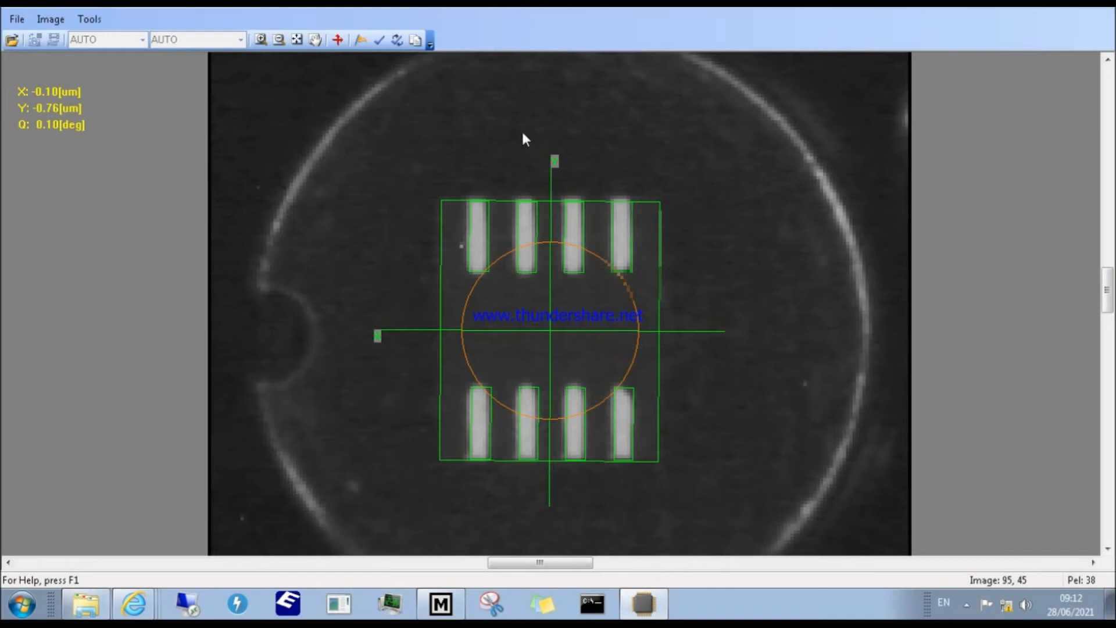
Turn the tolerance display back on and run the vision test on the part again.
click(361, 39)
click(493, 274)
click(517, 340)
click(379, 40)
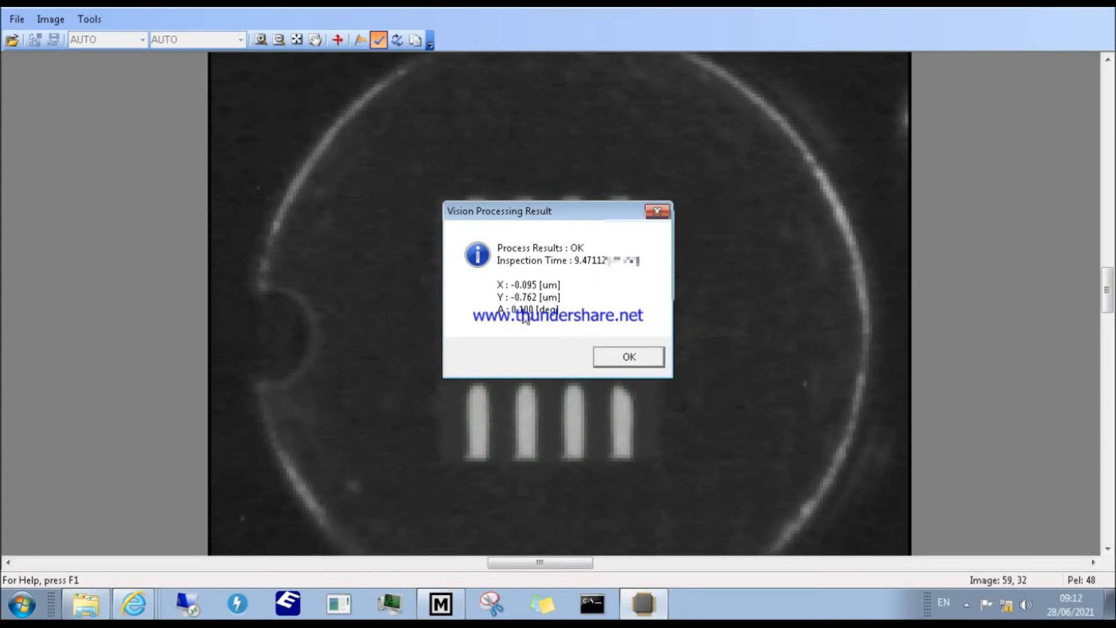
click(629, 357)
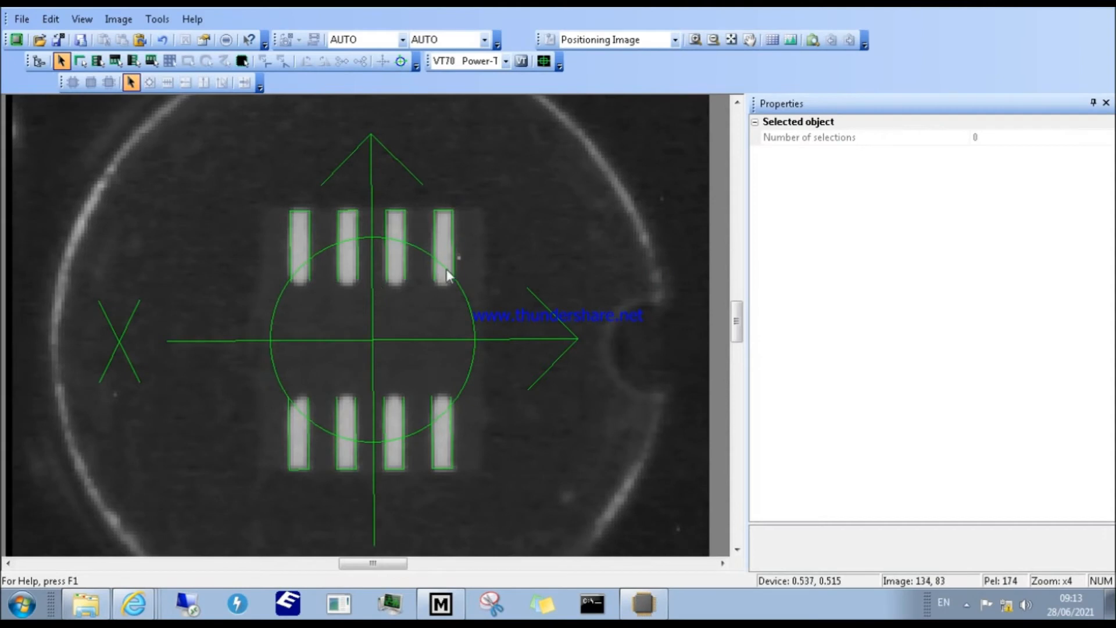
Select both lead groups in the shape data and set their automatic tolerance to False.
click(471, 261)
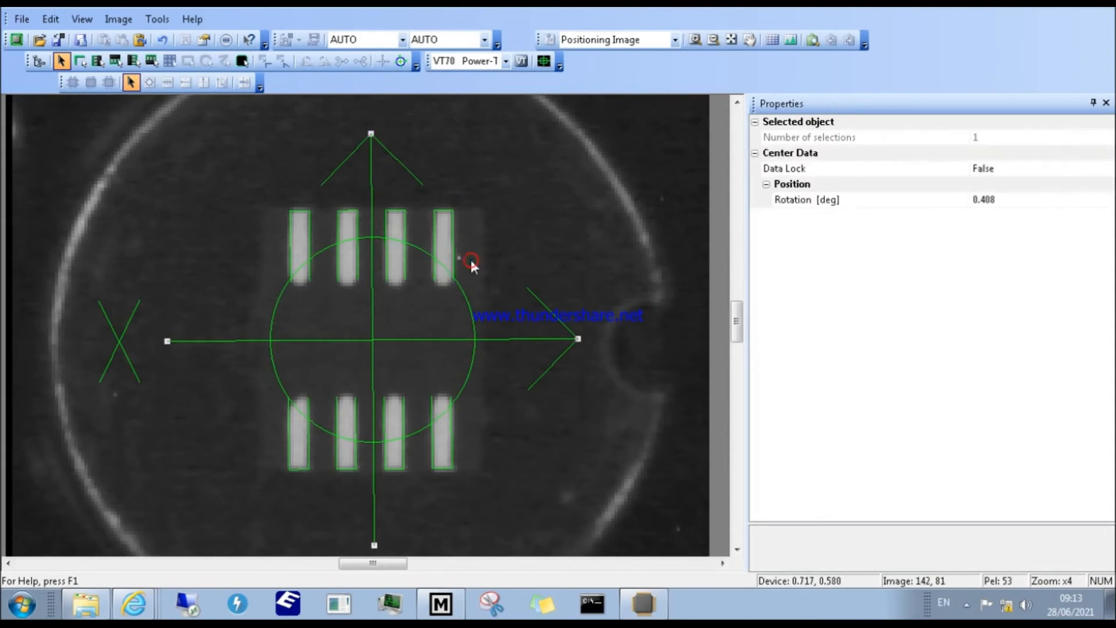
click(471, 262)
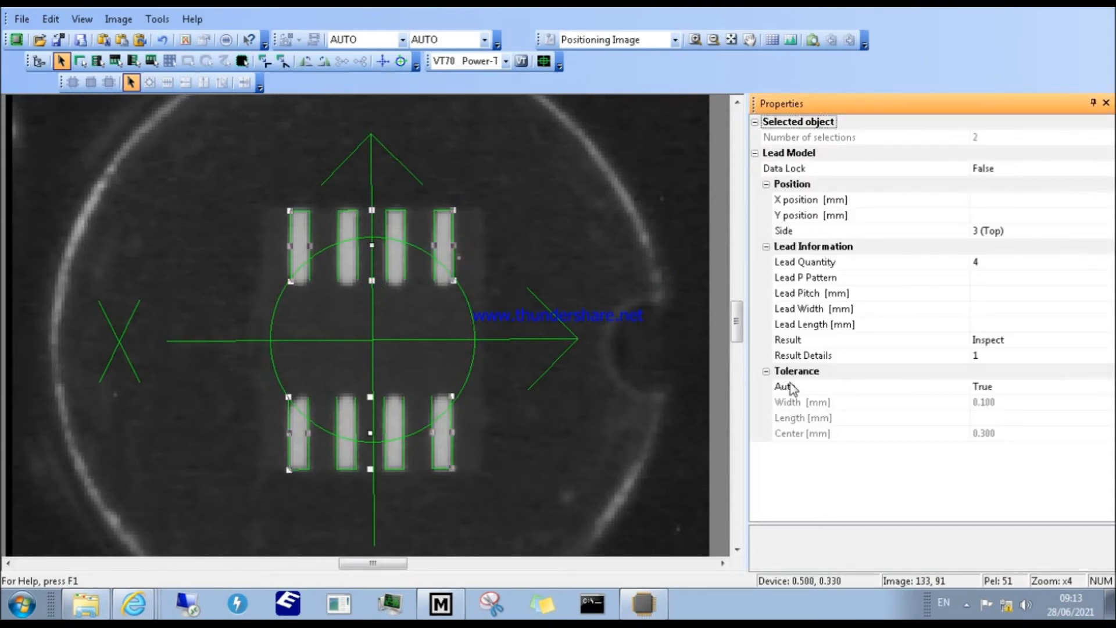
click(1012, 387)
click(1108, 387)
click(989, 417)
Set the width, center and length tolerances of both lead groups to 0 mm.
click(1015, 402)
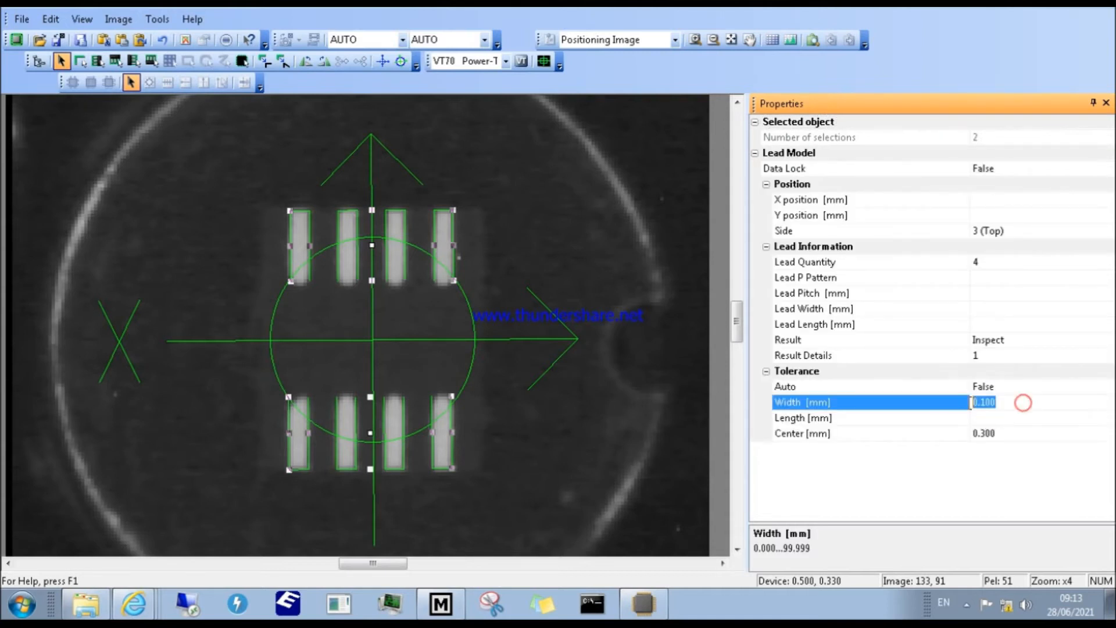
text(0)
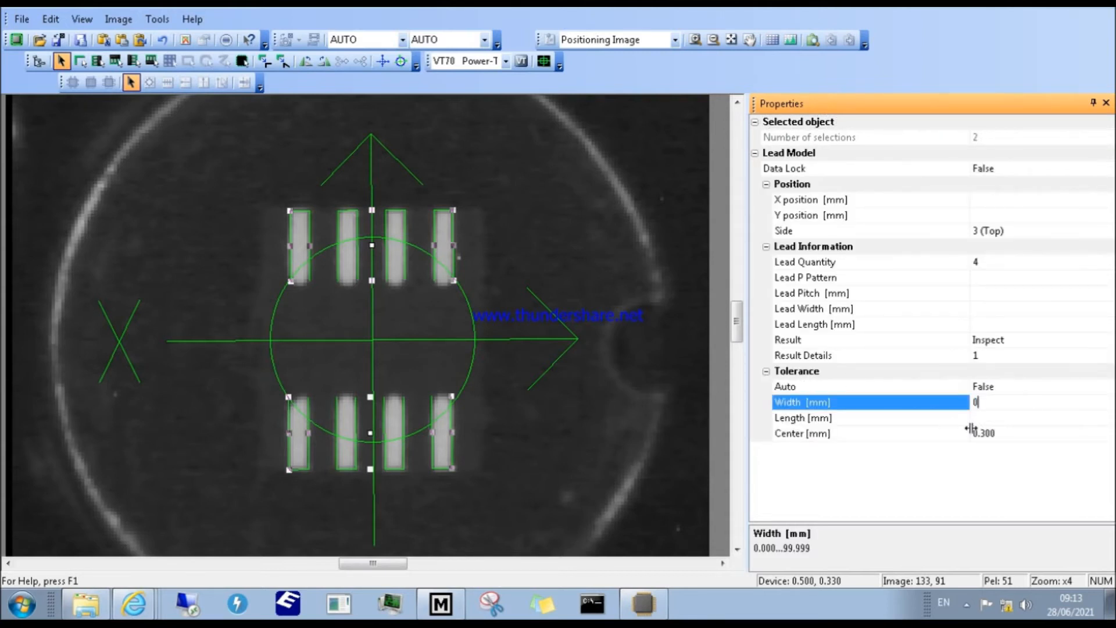
click(1013, 435)
key(shift+Home)
text(0)
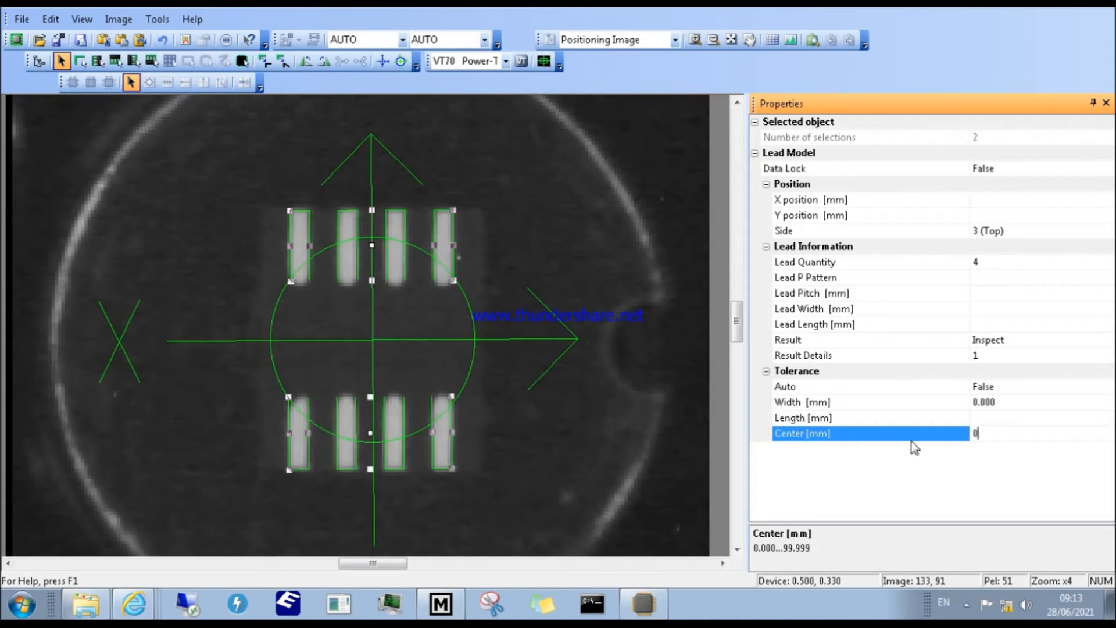
click(989, 417)
text(0)
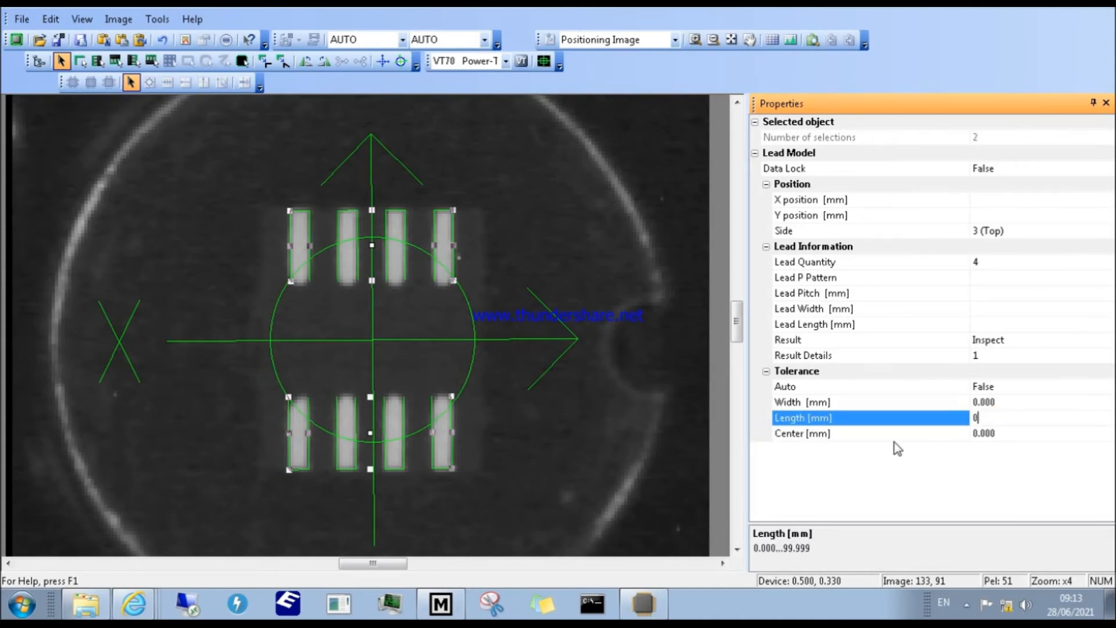
click(897, 447)
Reopen test image processing in a maximized window and run the vision test with the tolerance display enabled.
click(543, 60)
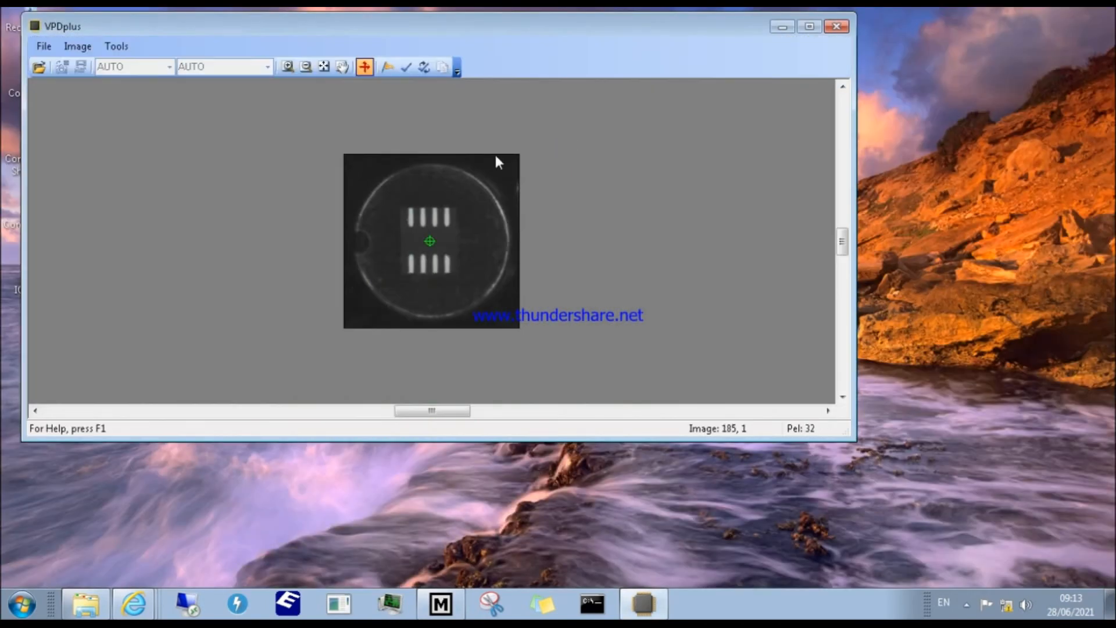
click(809, 26)
click(261, 40)
click(546, 302)
click(546, 302)
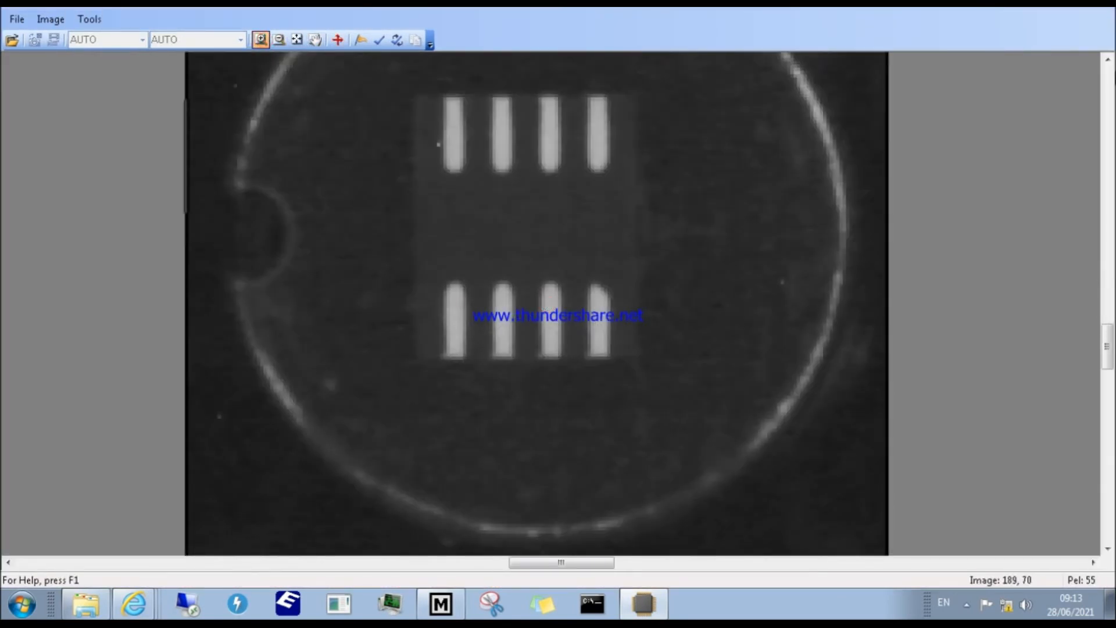
click(279, 40)
click(404, 92)
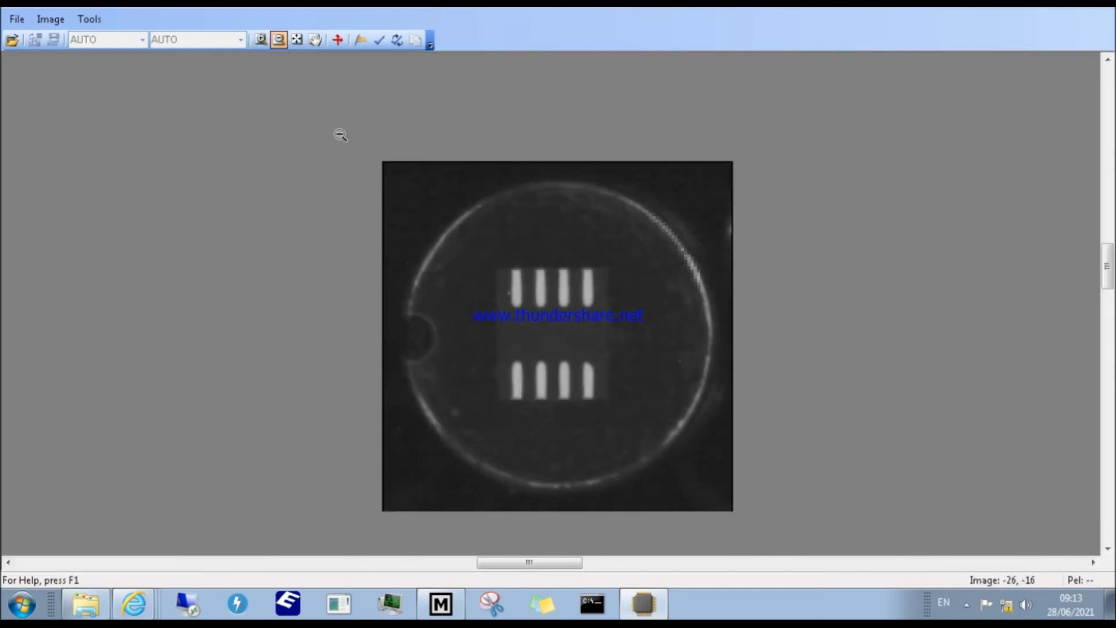
click(361, 39)
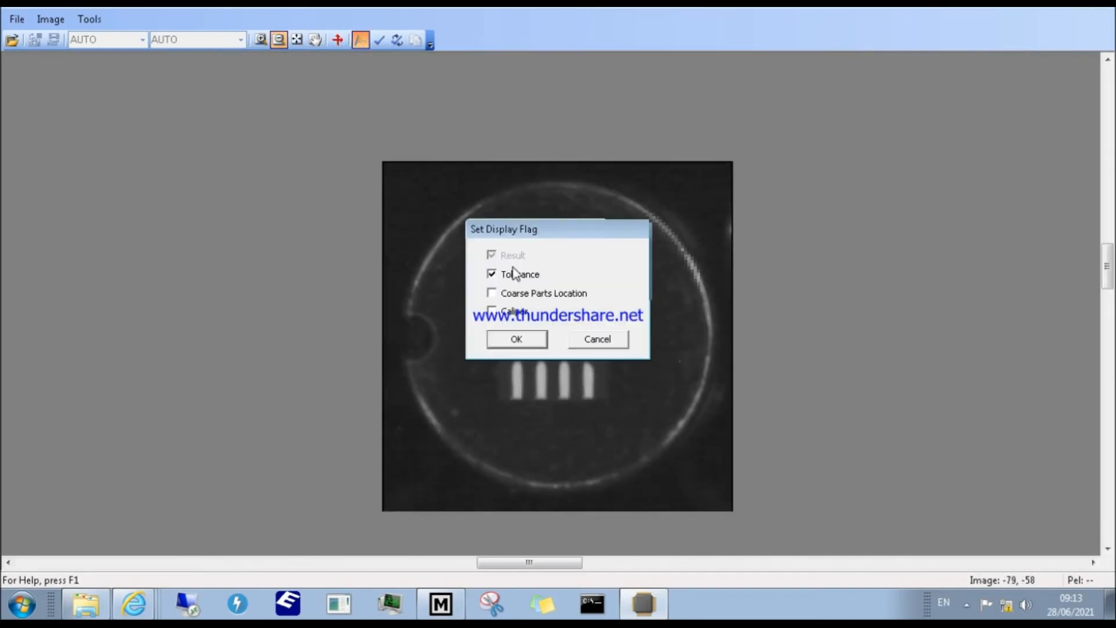
click(516, 337)
click(379, 40)
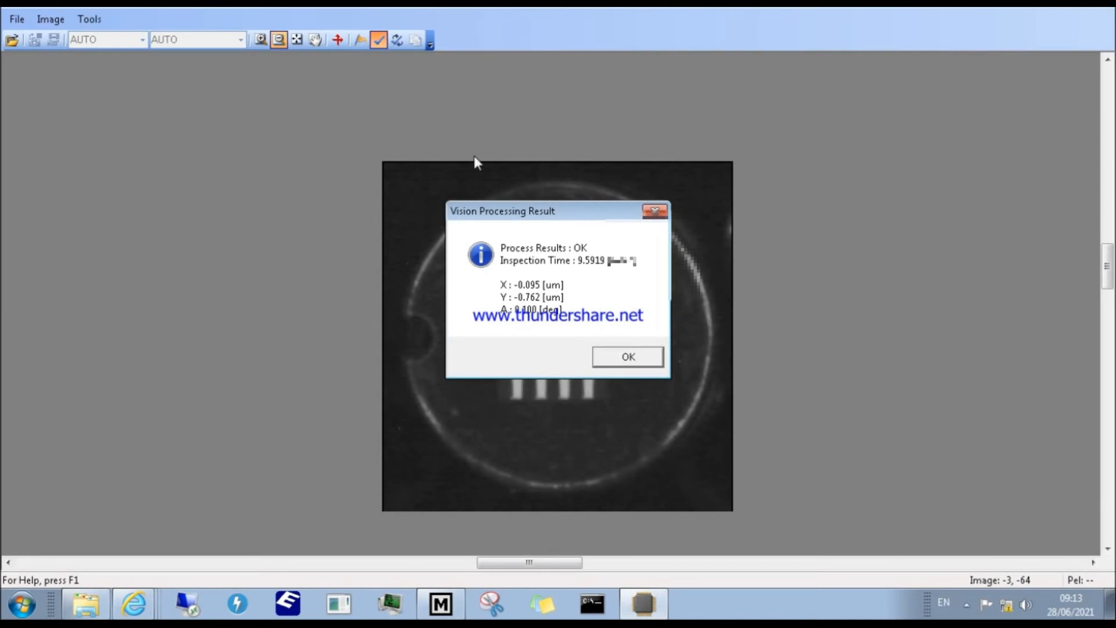
click(620, 367)
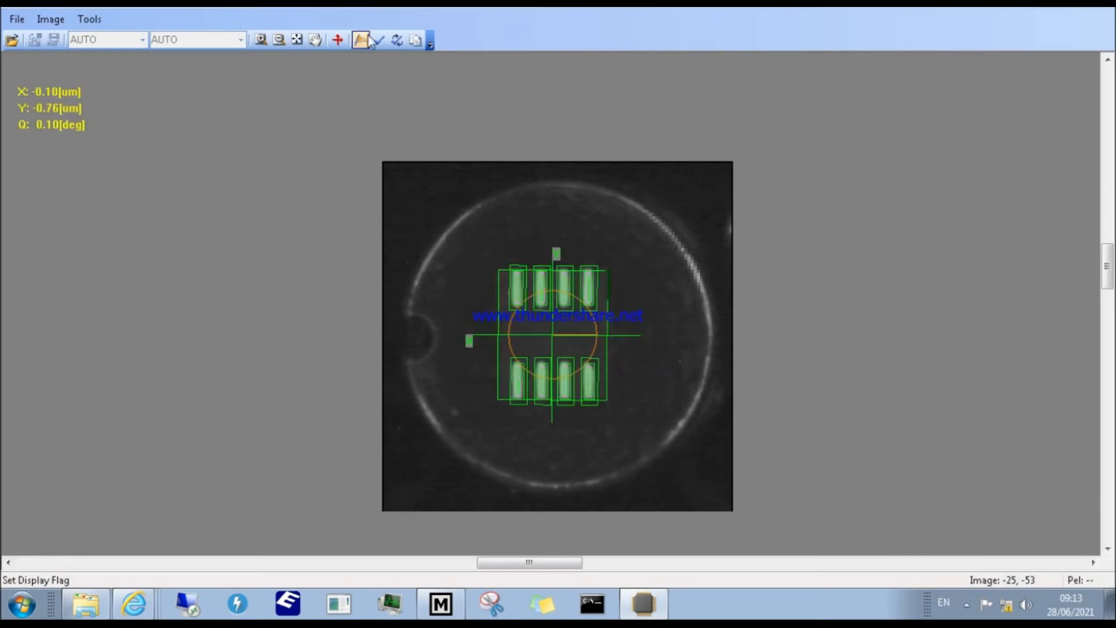
Run an auto inspection of X-direction, Y-direction and angle movement with stoppage set to Error Occurred, and close its results.
click(261, 39)
click(544, 335)
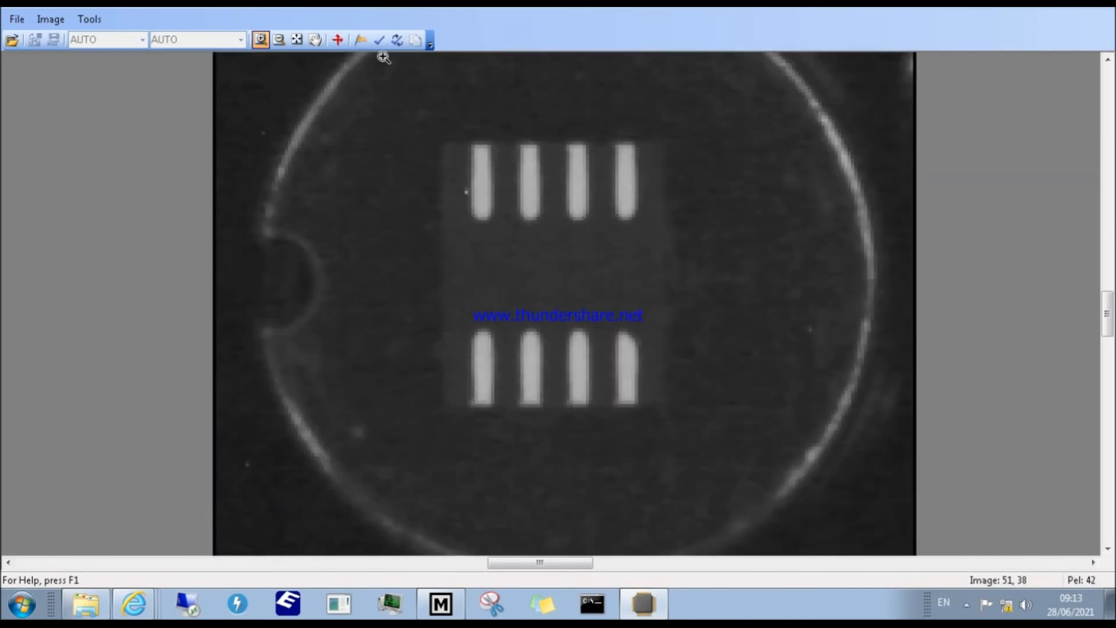
click(397, 39)
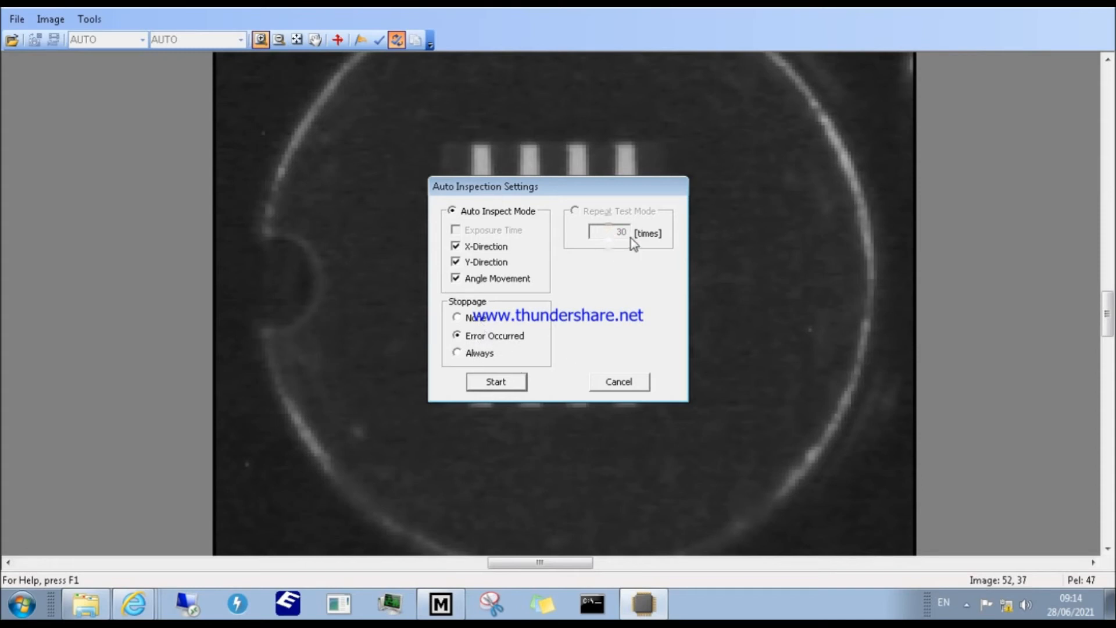
click(497, 380)
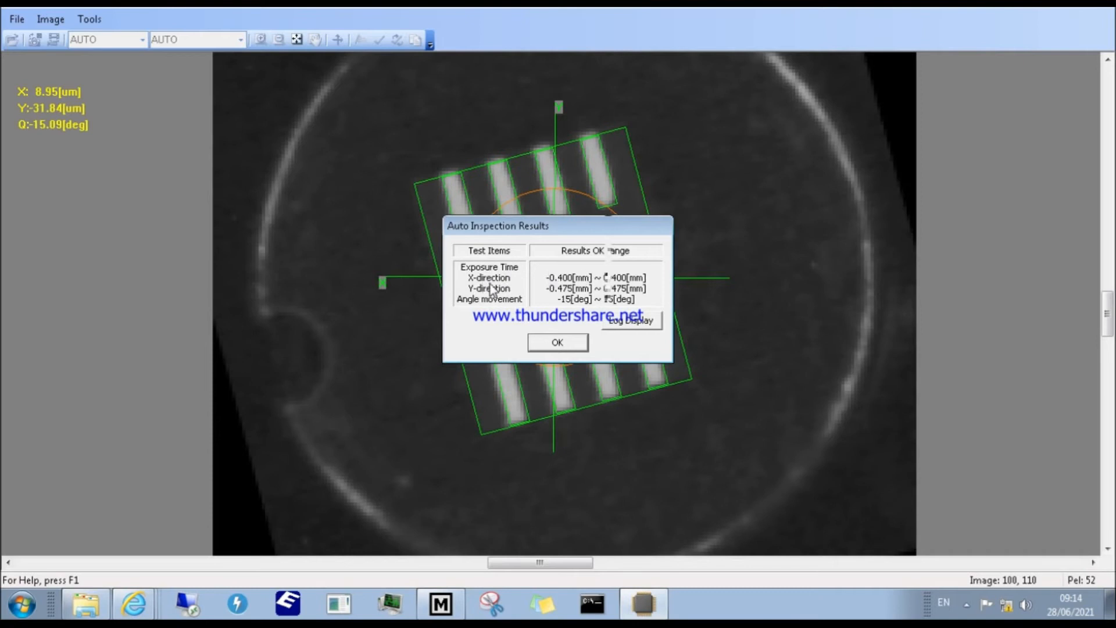
click(558, 342)
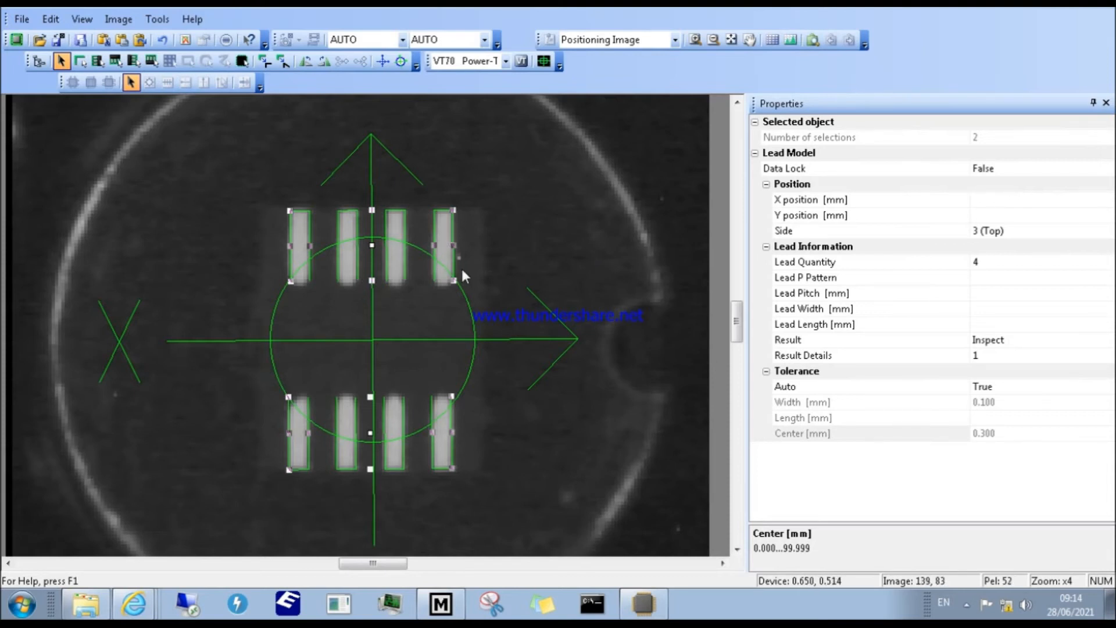
Calculate the part center and angle with Automatic Calculation 1, narrowing the part area frame around the leaded part.
click(401, 62)
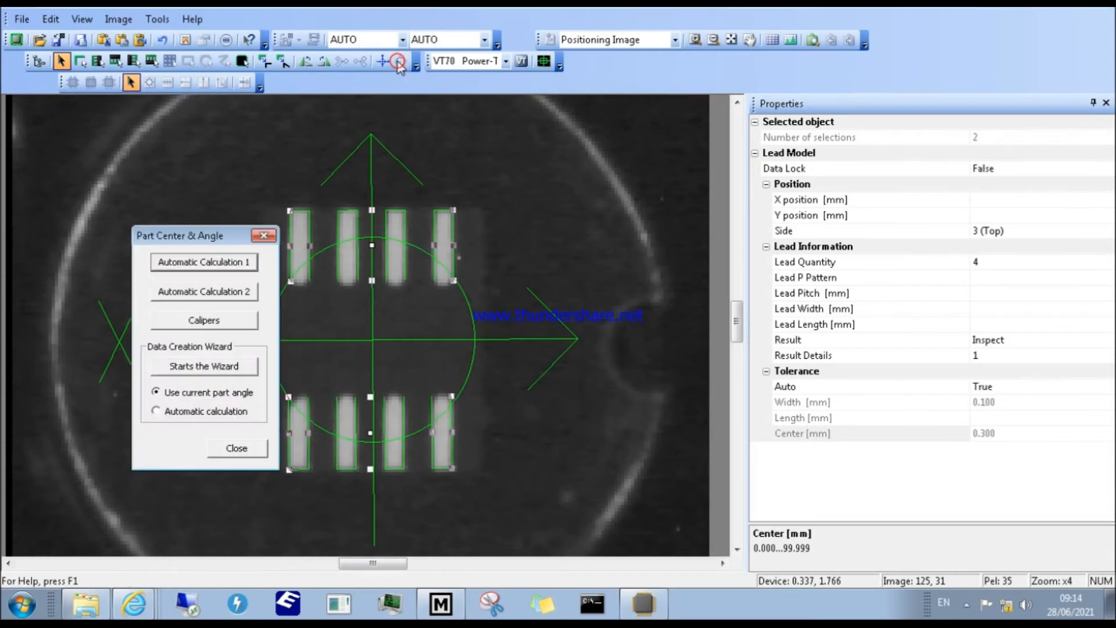
click(210, 263)
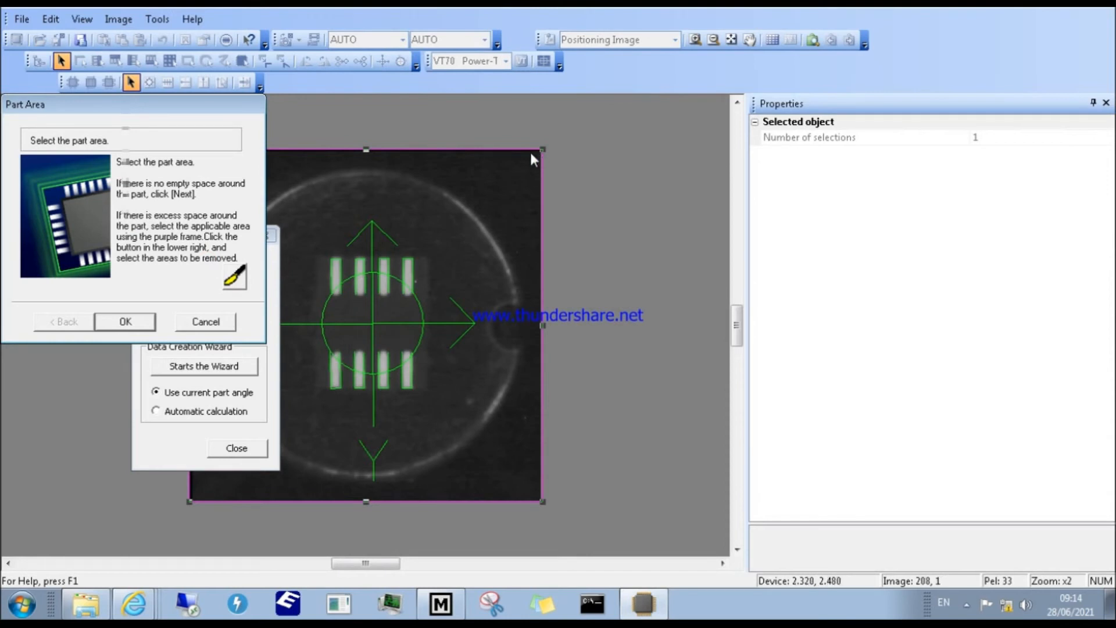
drag(541, 150, 515, 194)
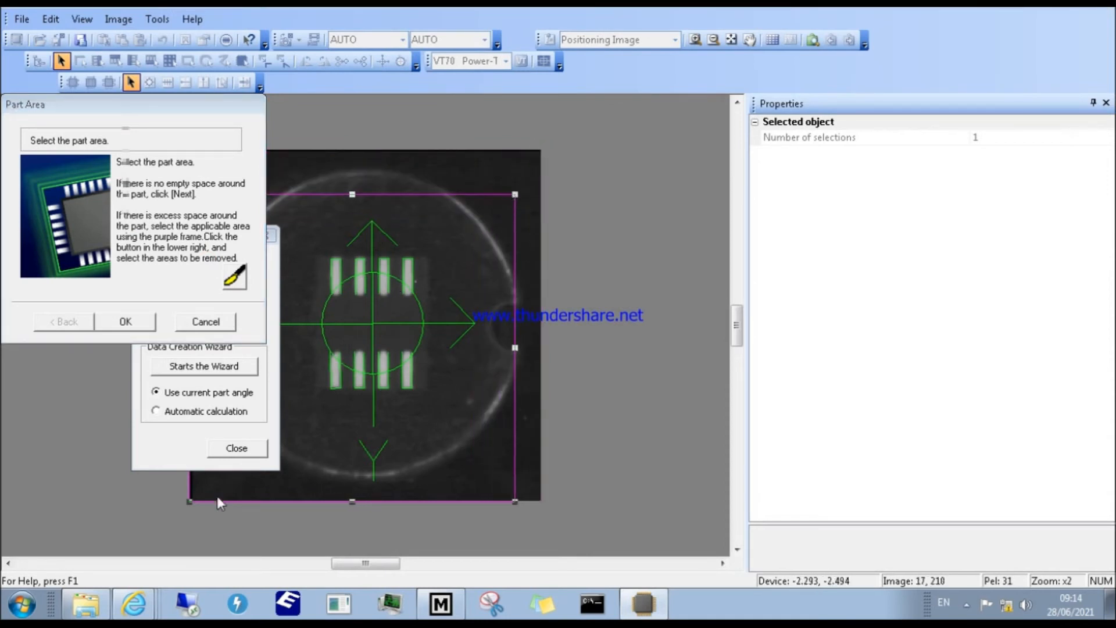
drag(190, 501, 282, 413)
drag(504, 196, 491, 208)
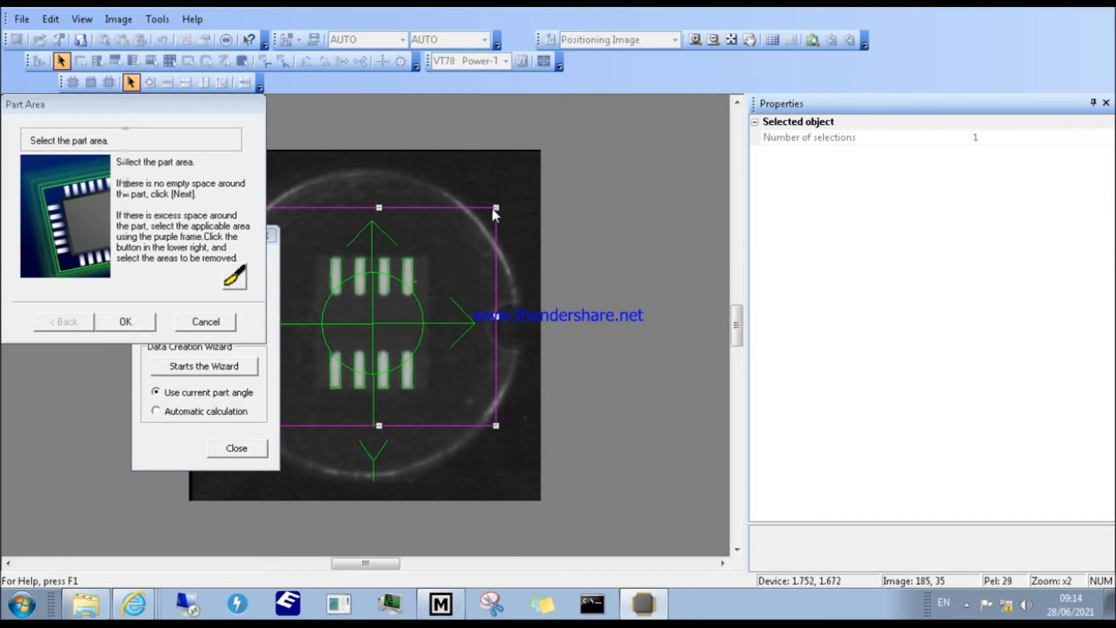
click(127, 321)
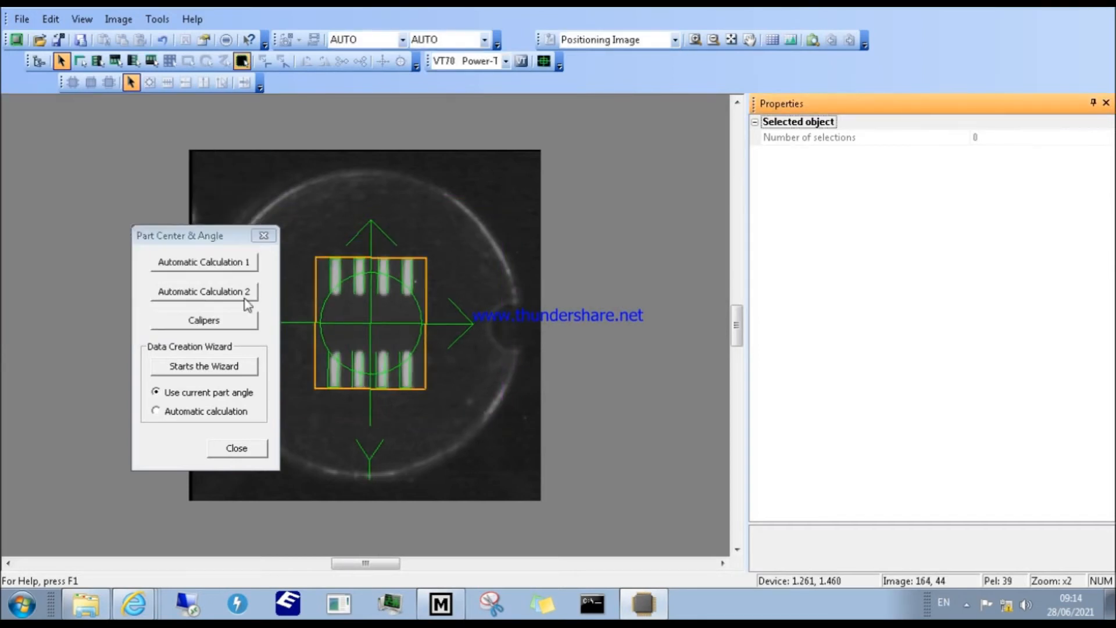
Recalculate the part center and angle with Automatic Calculation 2, using a part area narrowed around the part.
click(223, 297)
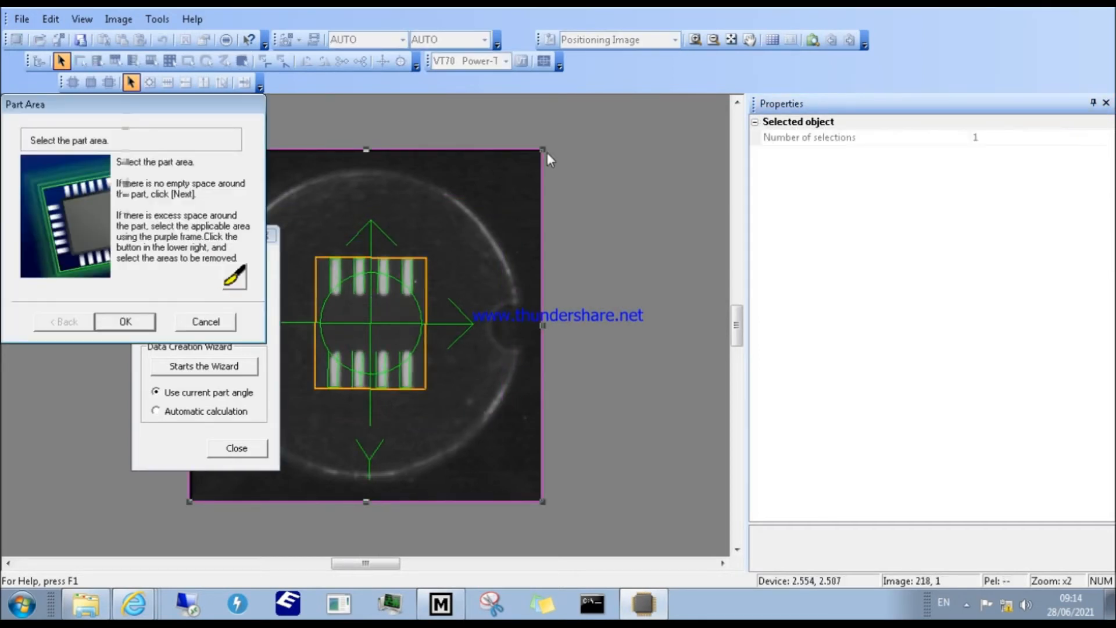
drag(541, 151, 494, 218)
drag(189, 501, 281, 426)
click(139, 324)
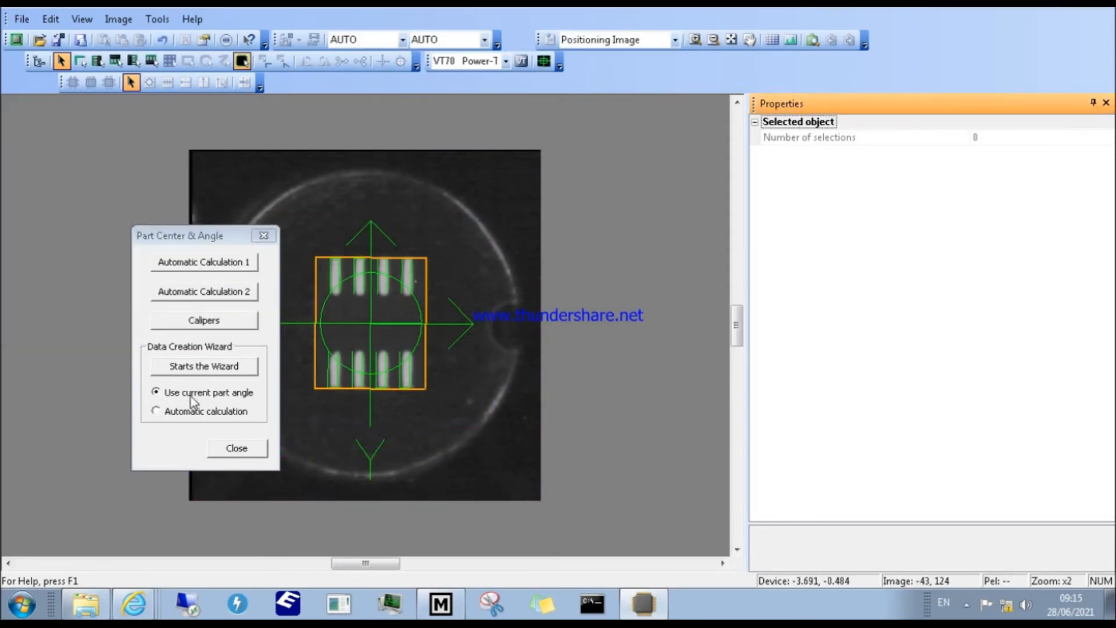
Generate the part data with the Data Creation Wizard using automatic calculation, Leaded parts and a part area narrowed around the part.
click(223, 415)
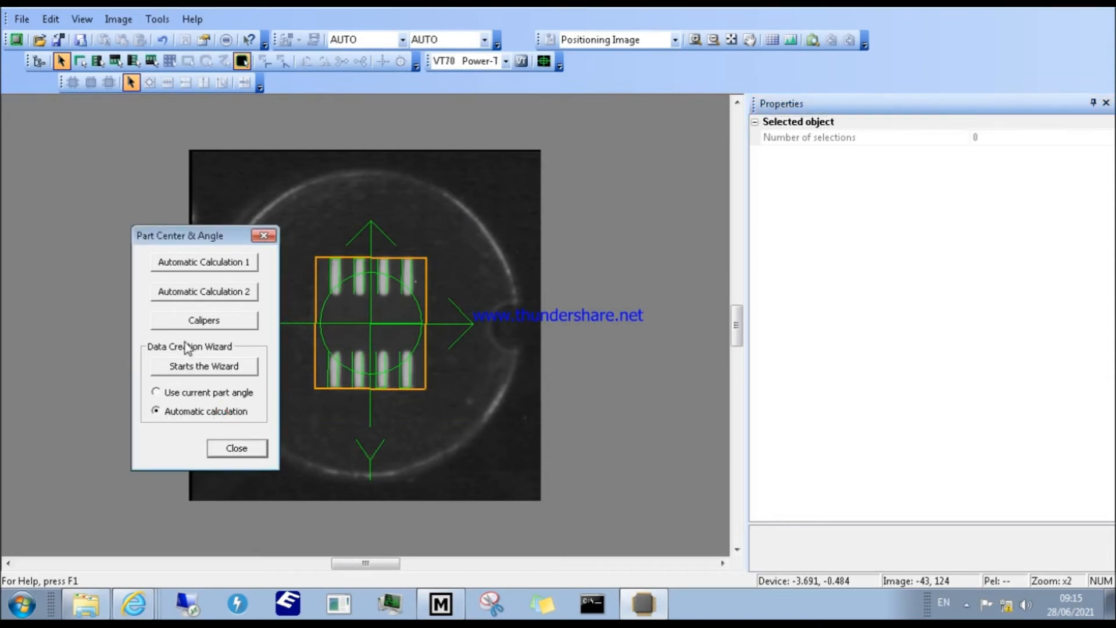
click(222, 370)
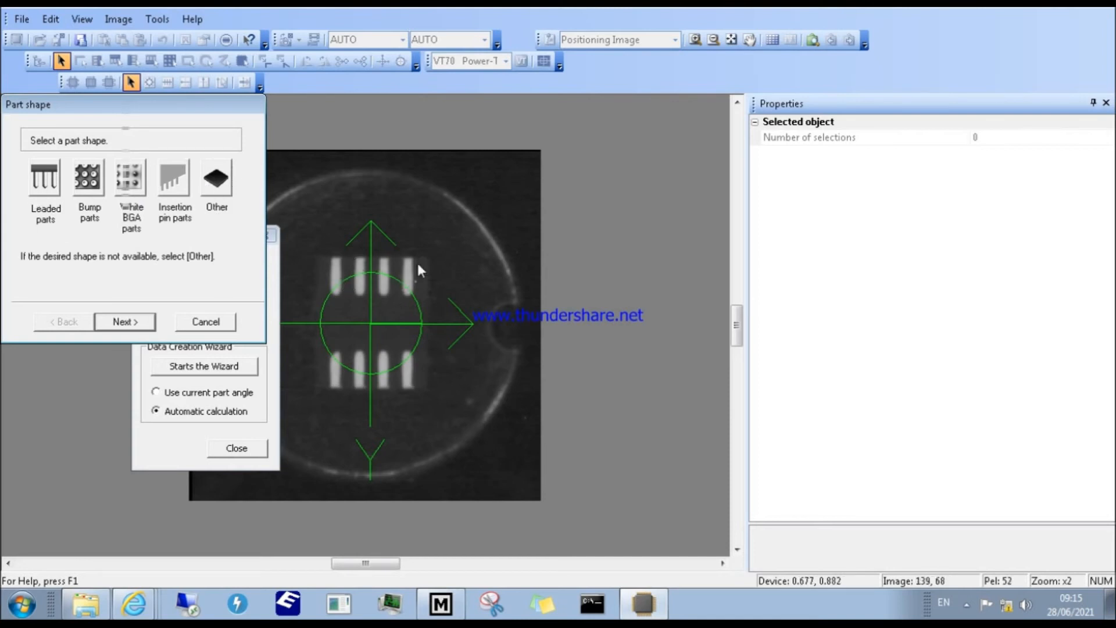
click(49, 188)
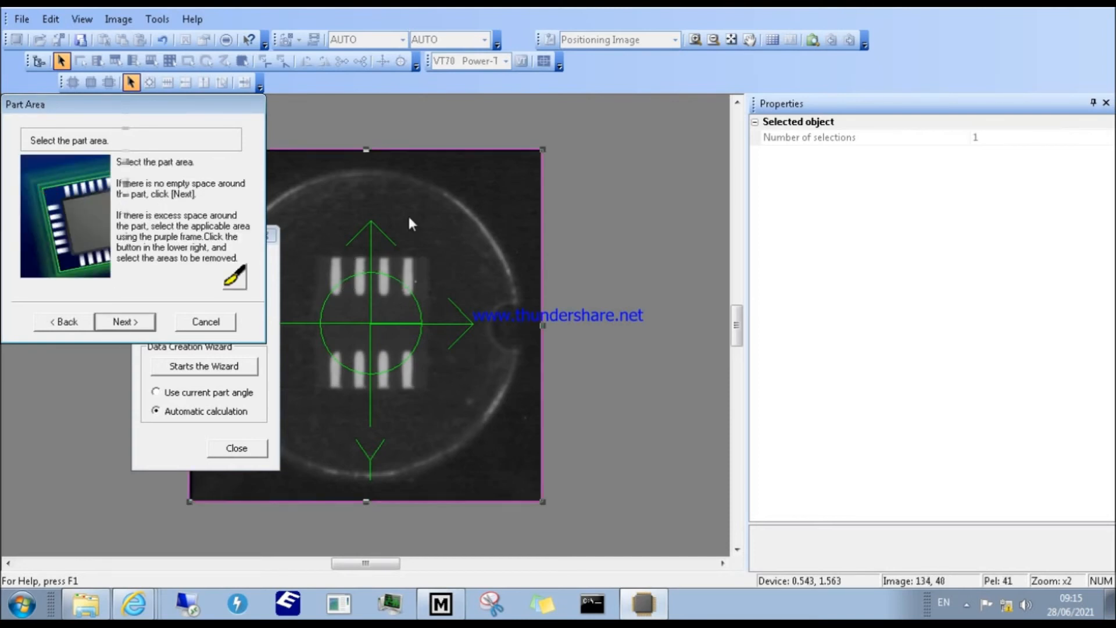
drag(543, 150, 464, 234)
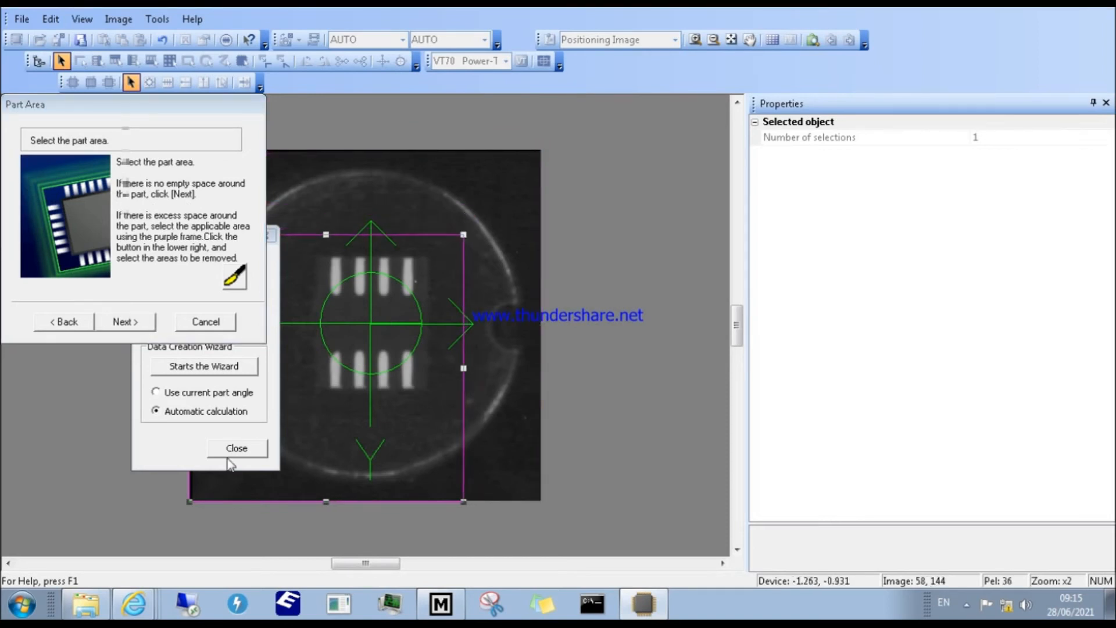
drag(193, 501, 290, 412)
click(150, 322)
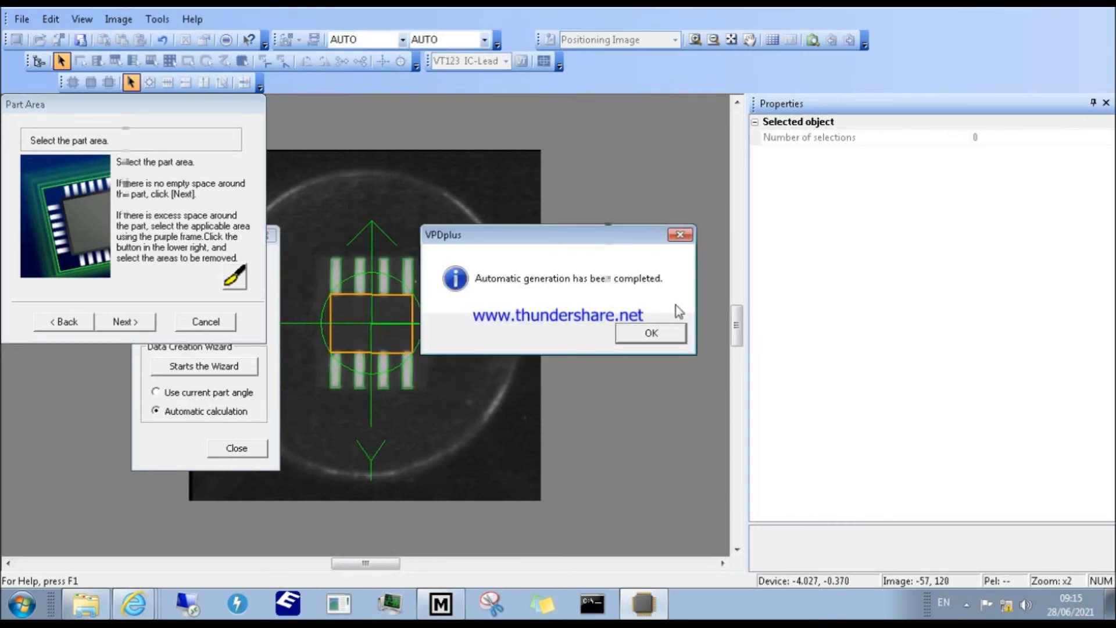
click(657, 331)
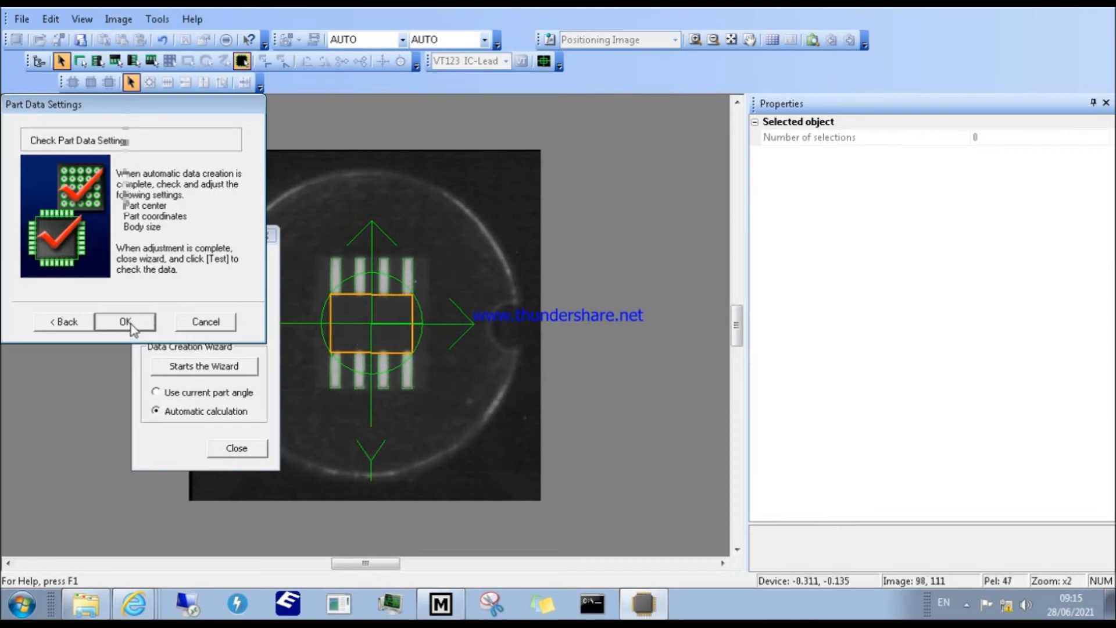
click(216, 325)
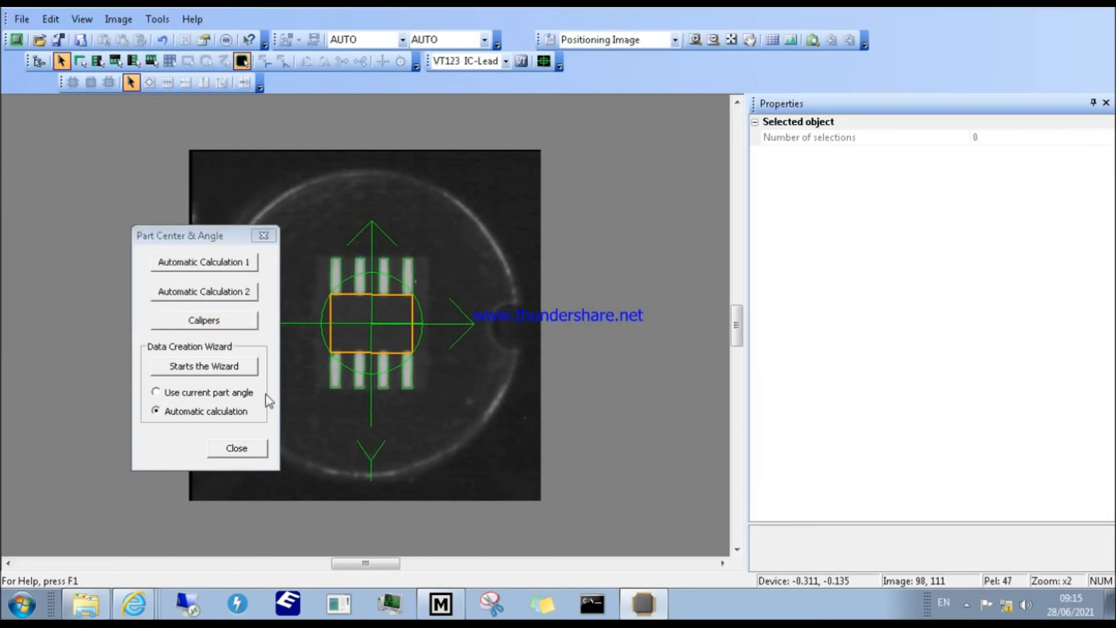
click(232, 448)
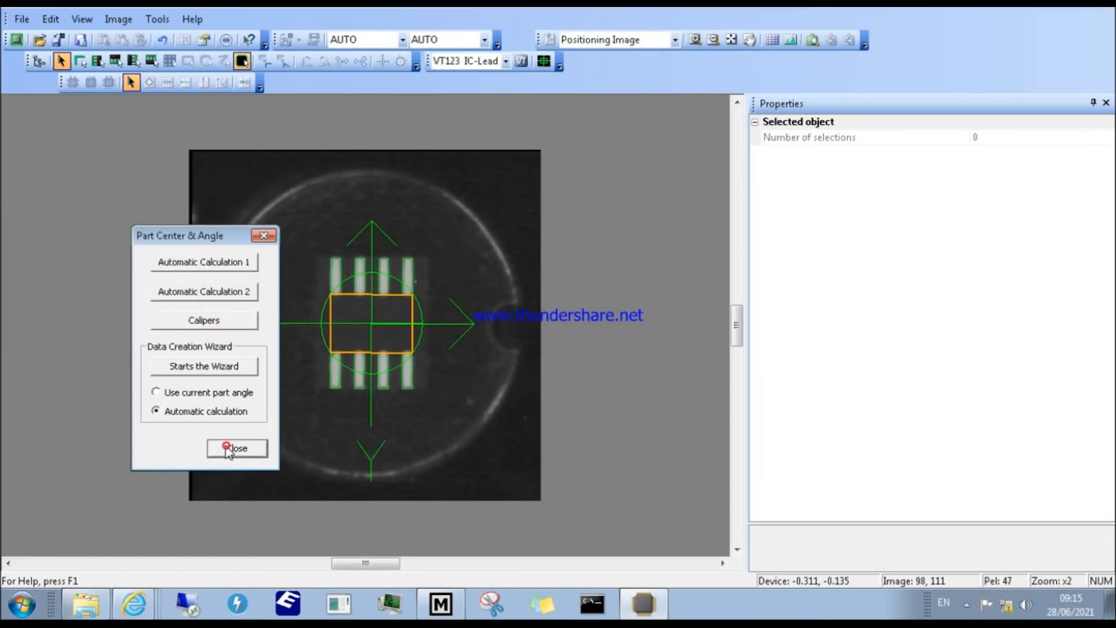
click(522, 61)
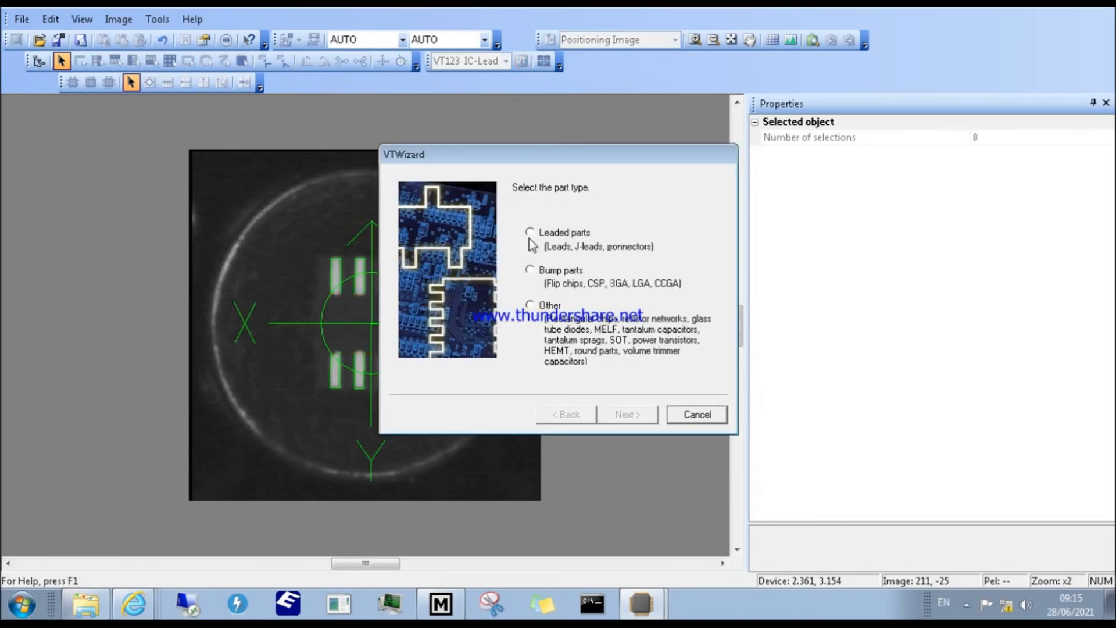
drag(524, 156, 603, 149)
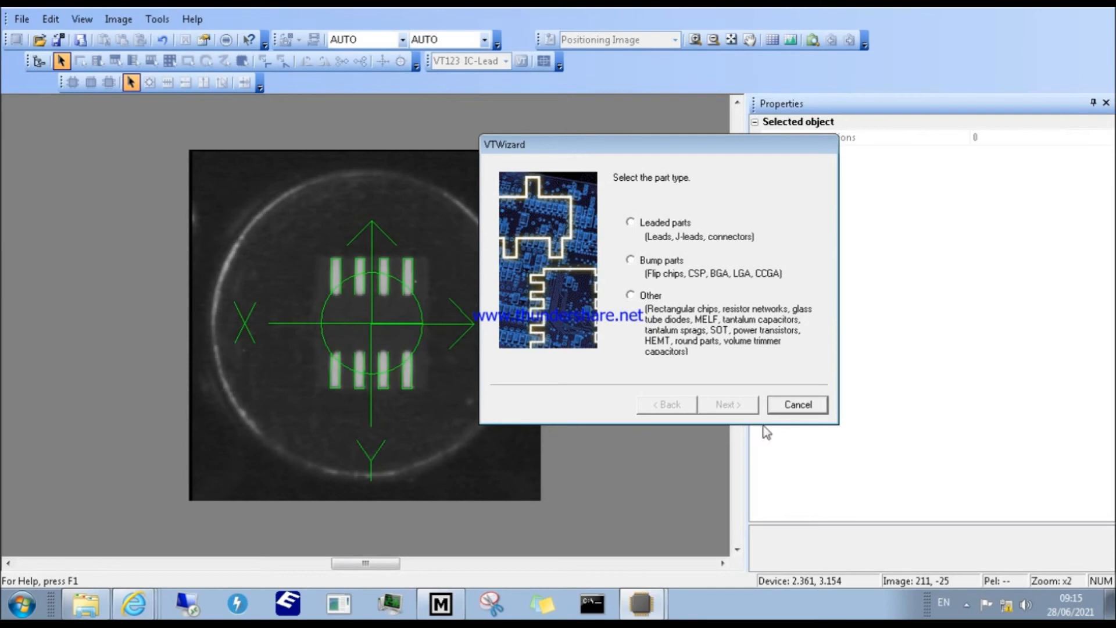
click(788, 402)
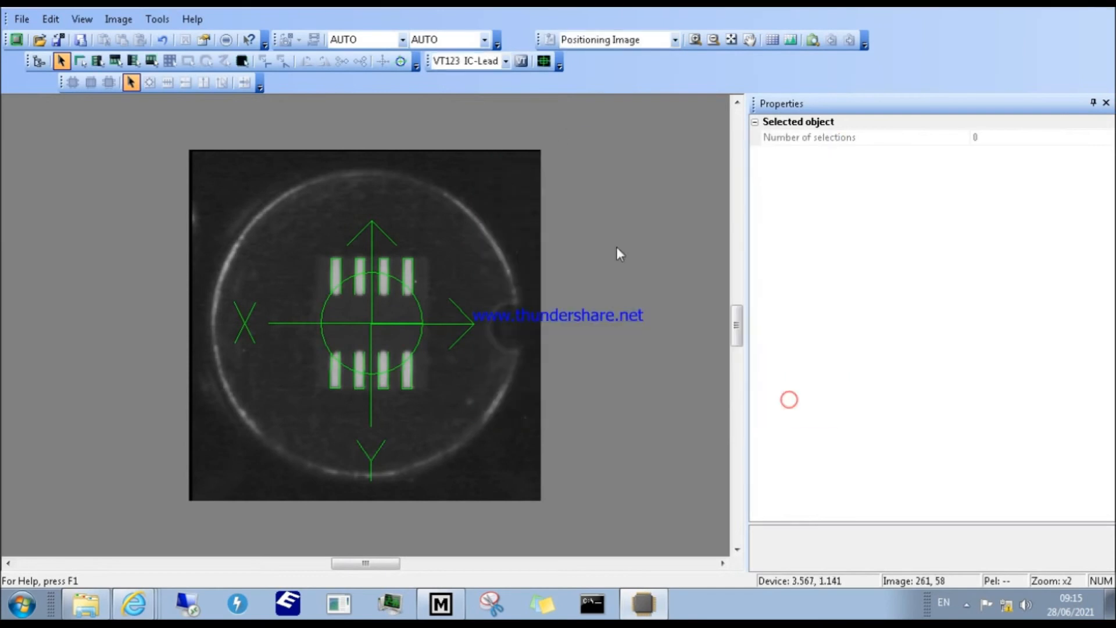
Start the vision type wizard for Leaded parts with the already prepared image and an entire body surface black or cold color.
click(522, 62)
click(546, 231)
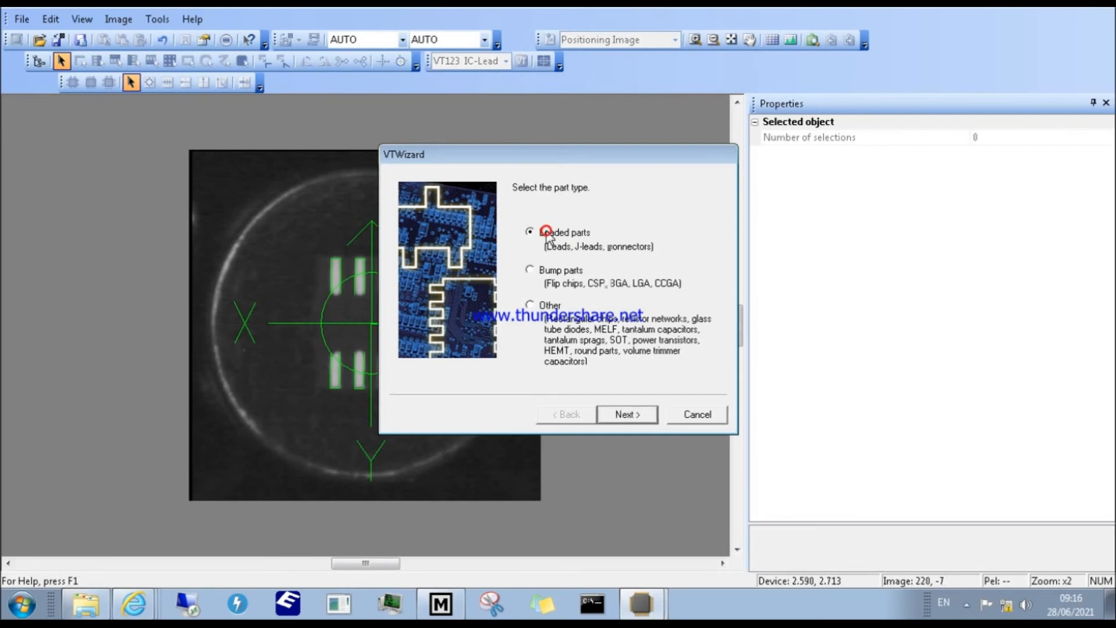
drag(551, 157, 632, 125)
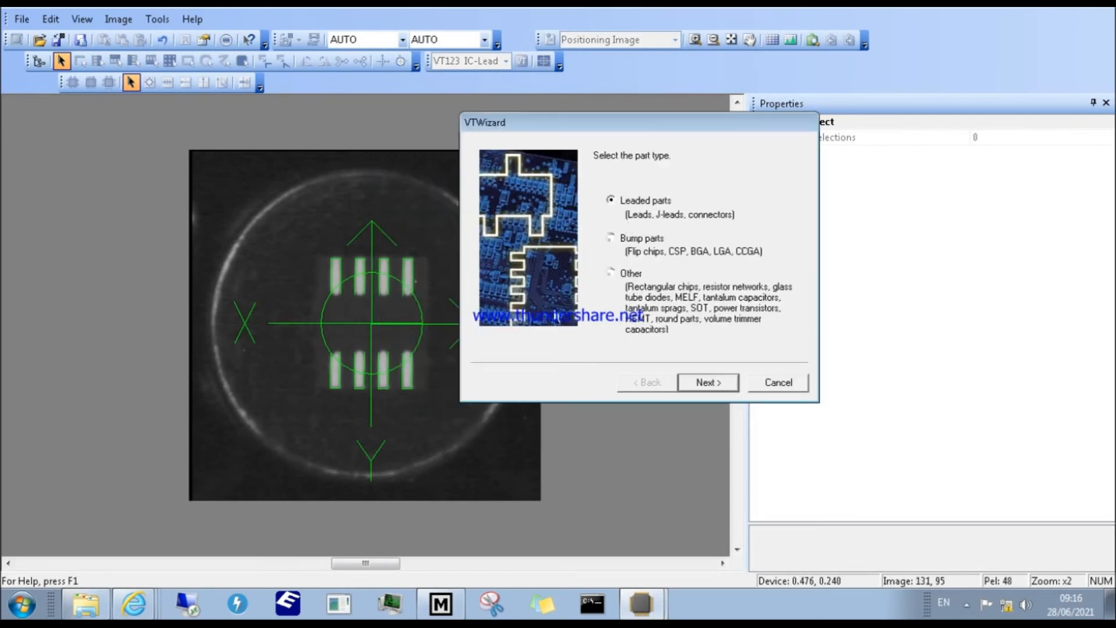
click(719, 384)
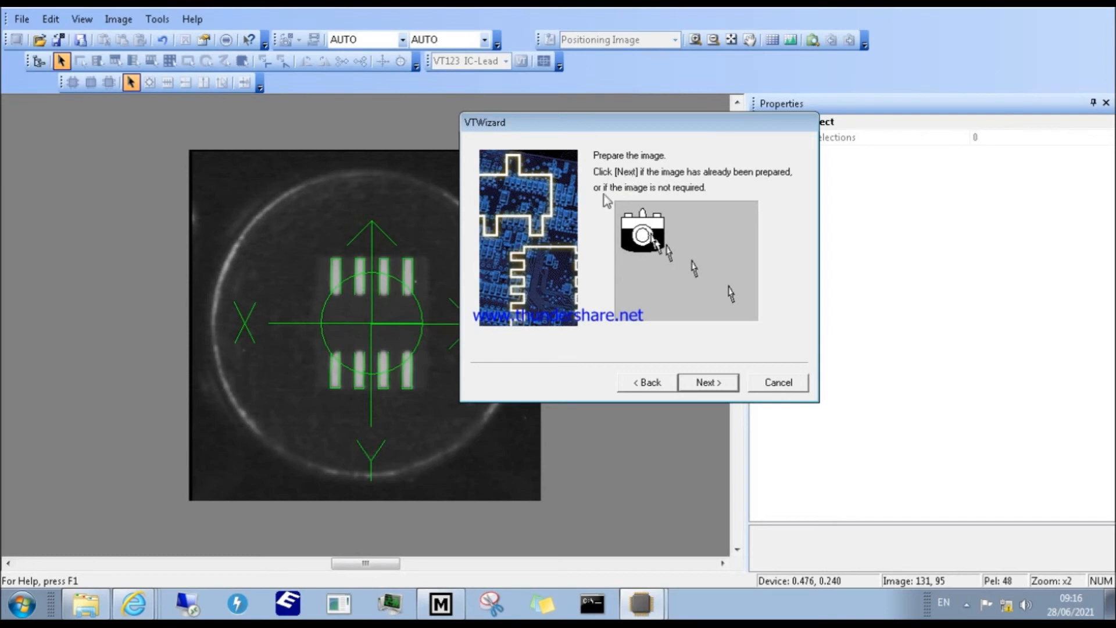
click(709, 384)
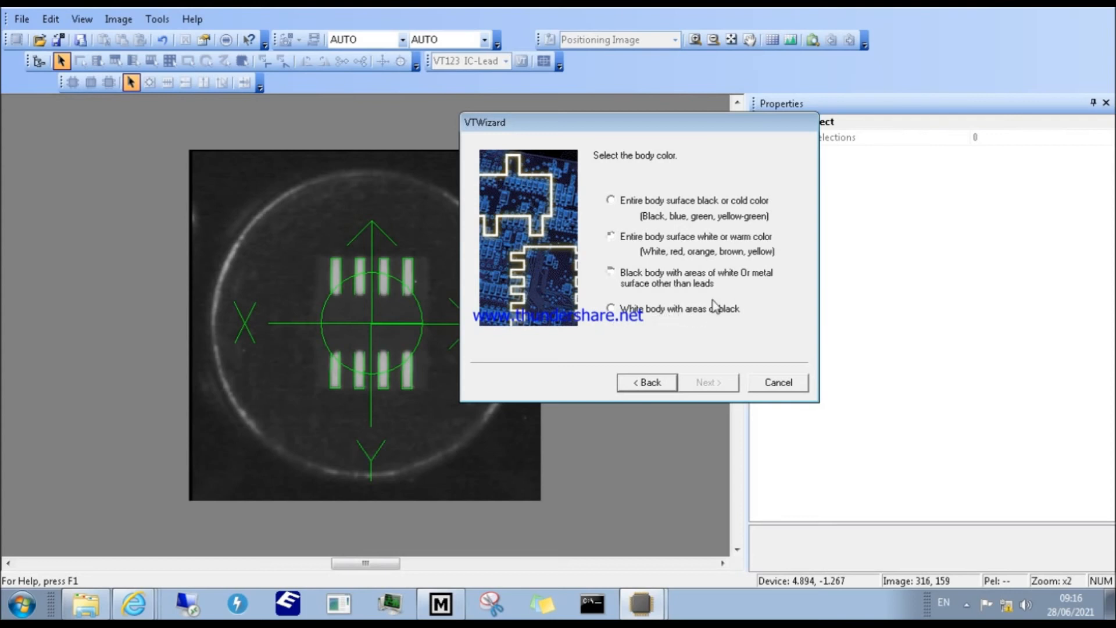
click(655, 204)
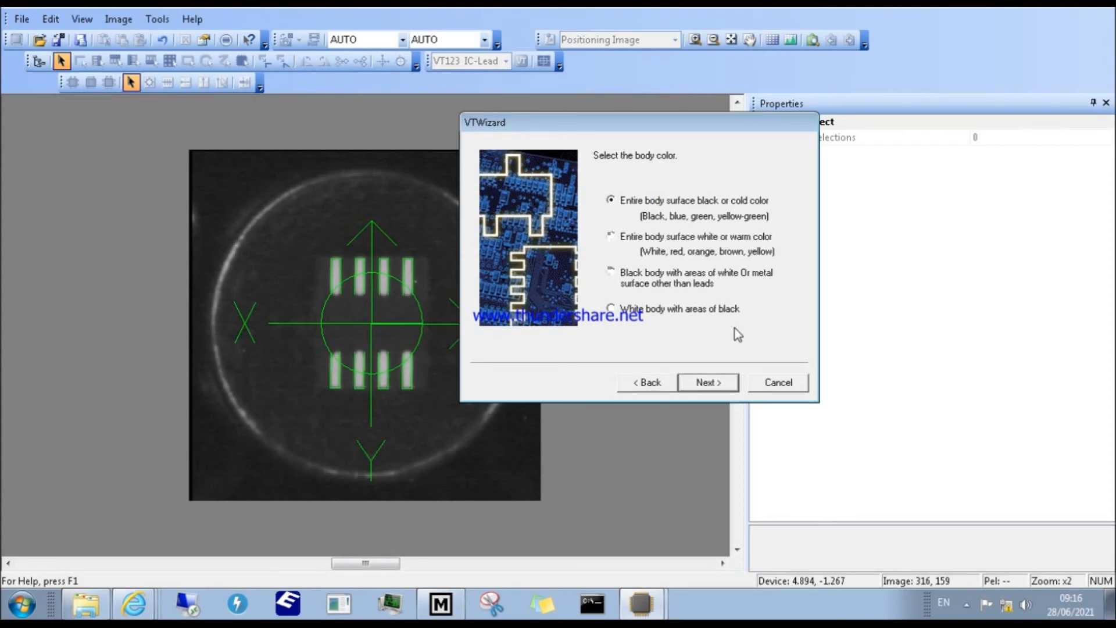
click(715, 386)
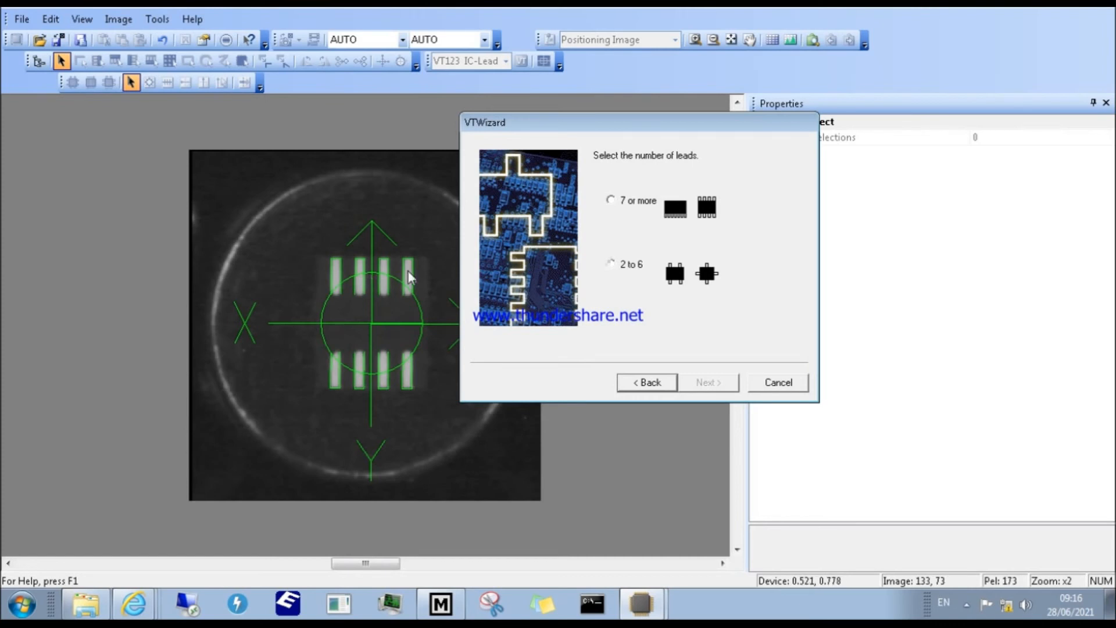
Specify 7 or more leads, the Leads part type and a Rectangular lead shape in the wizard.
click(611, 200)
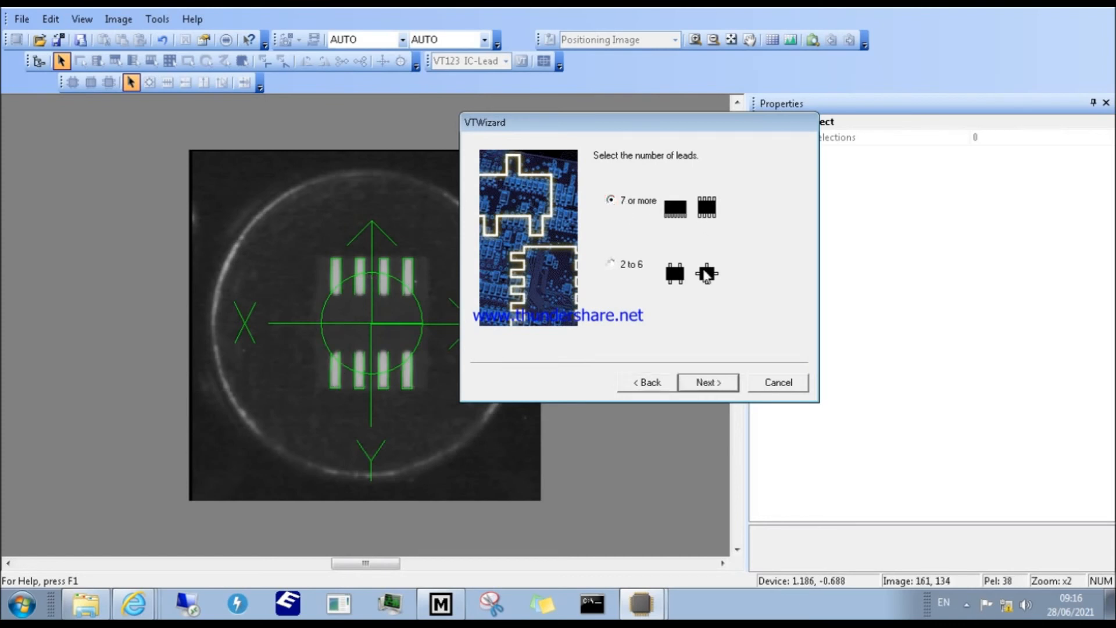
click(711, 385)
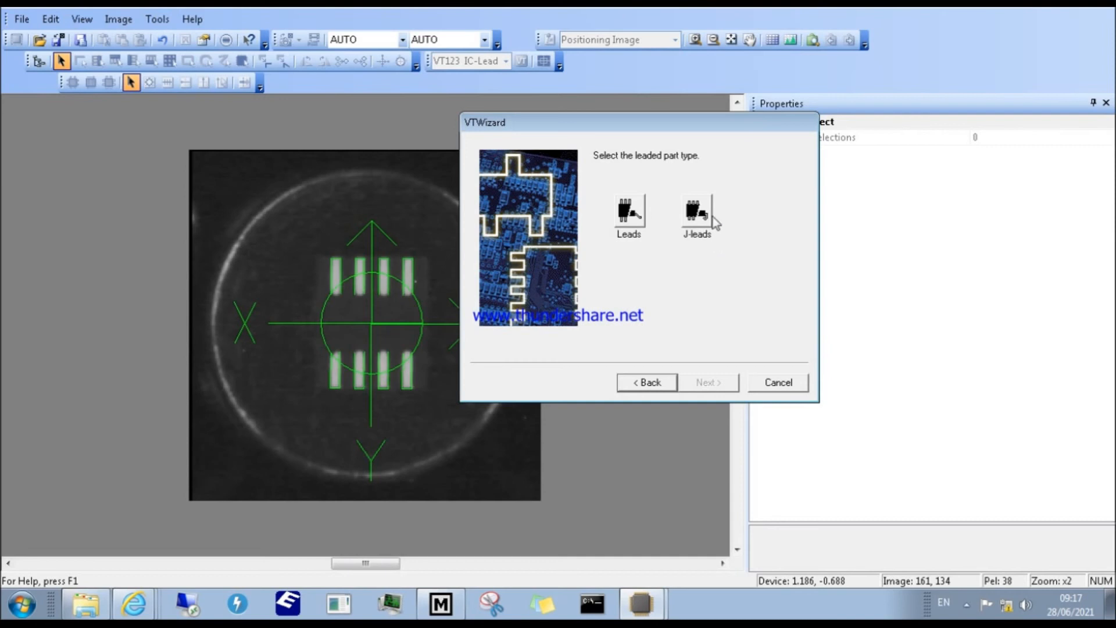
click(630, 213)
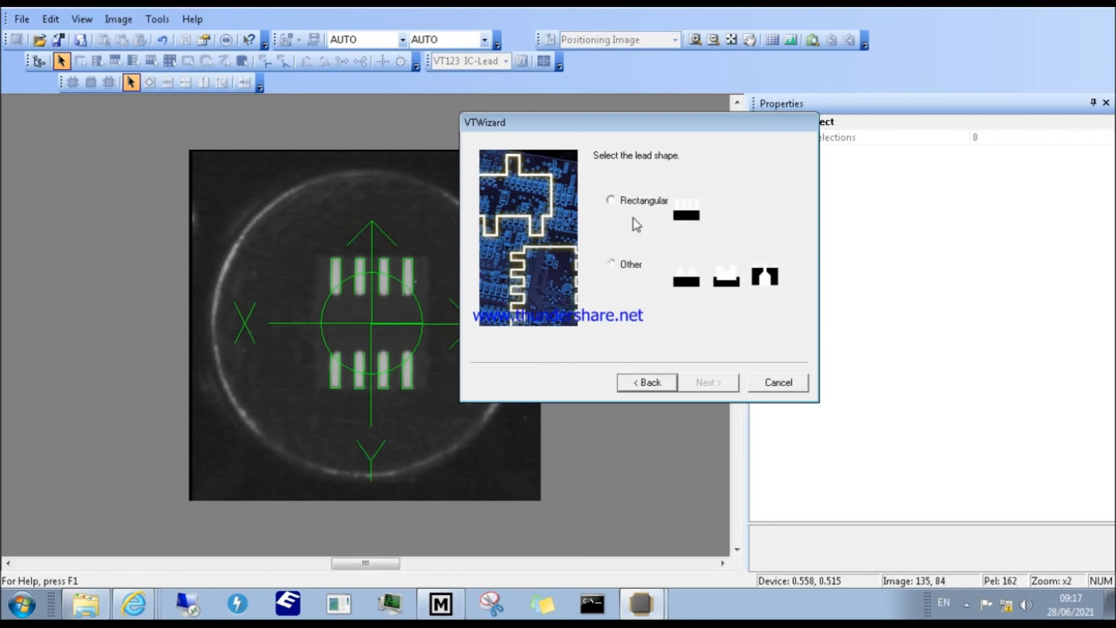
click(637, 201)
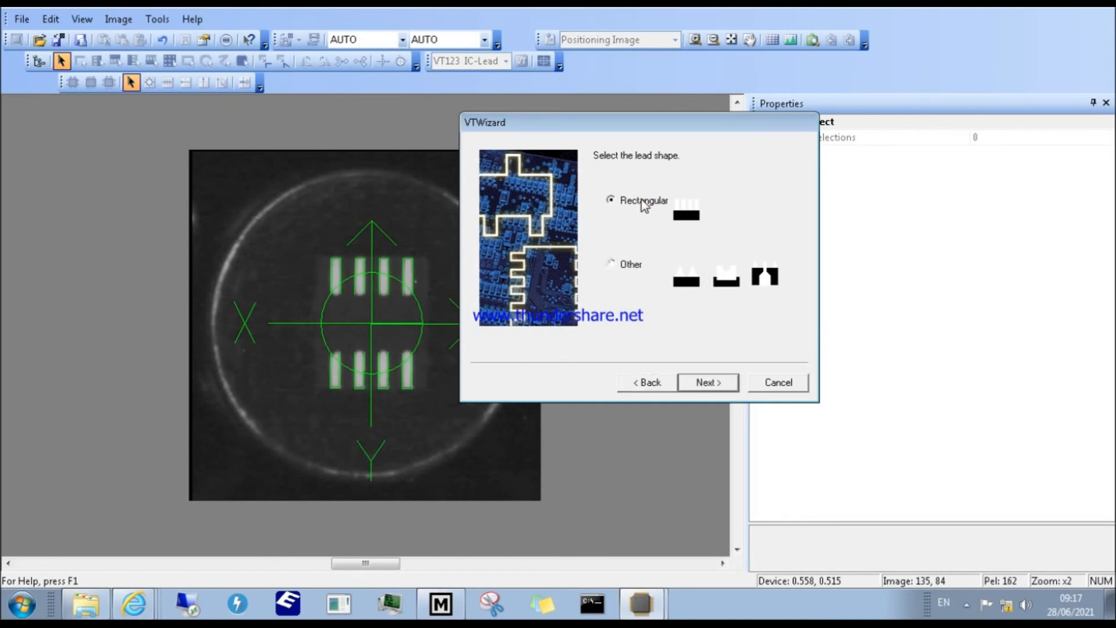
click(703, 384)
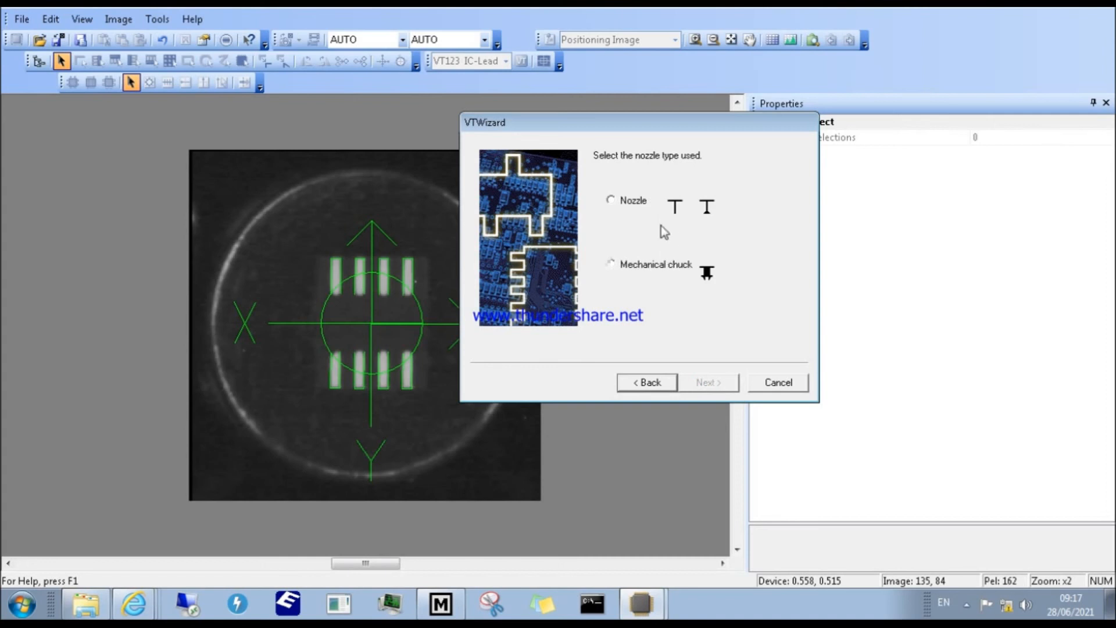
Choose Nozzle and elements on 2 opposing sides or 1 side only, then finish the wizard without removing unusable radicals.
click(623, 202)
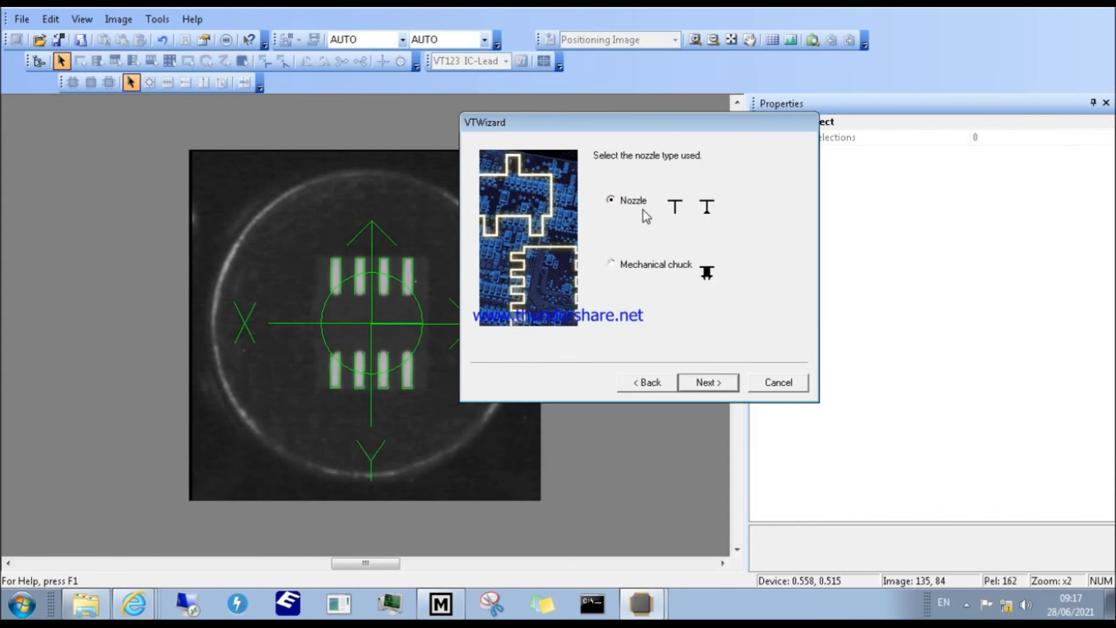
click(712, 382)
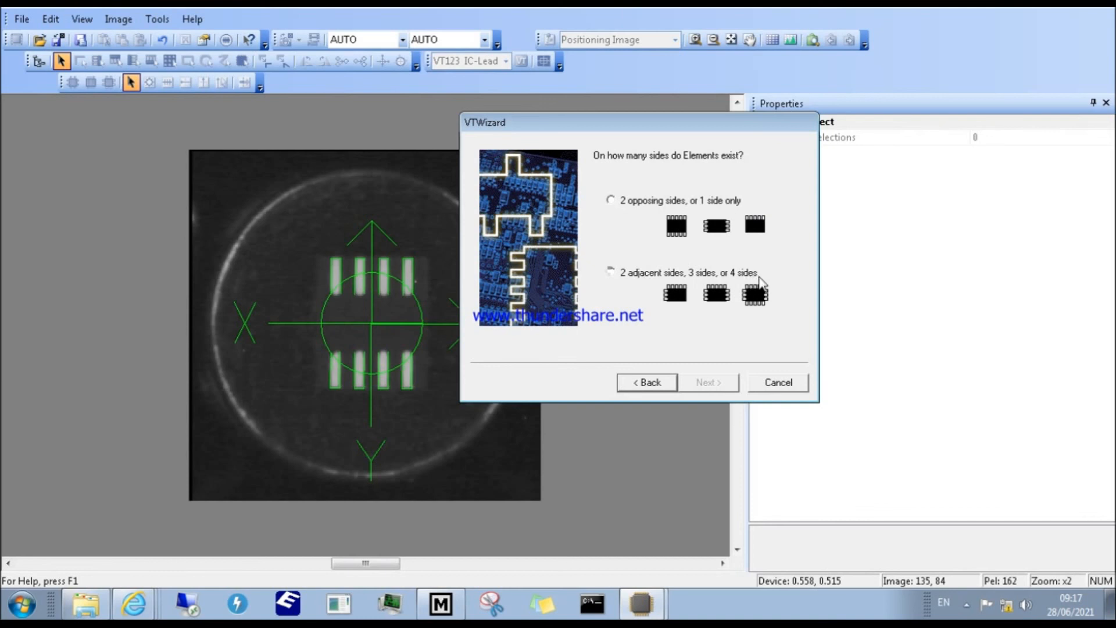
click(610, 201)
click(696, 380)
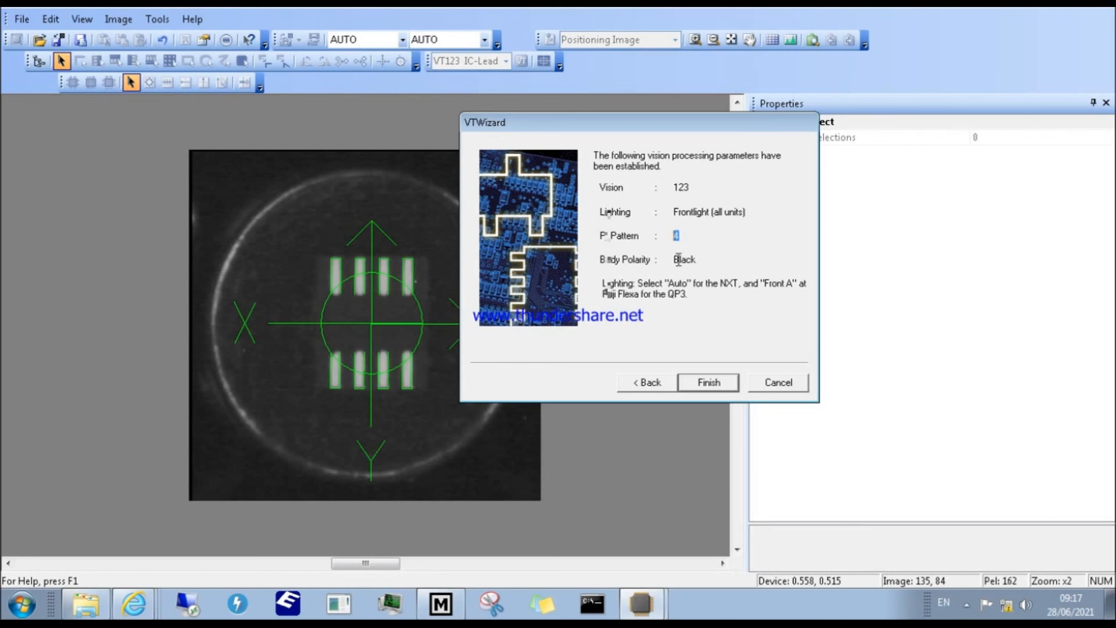
drag(703, 259, 675, 261)
click(709, 379)
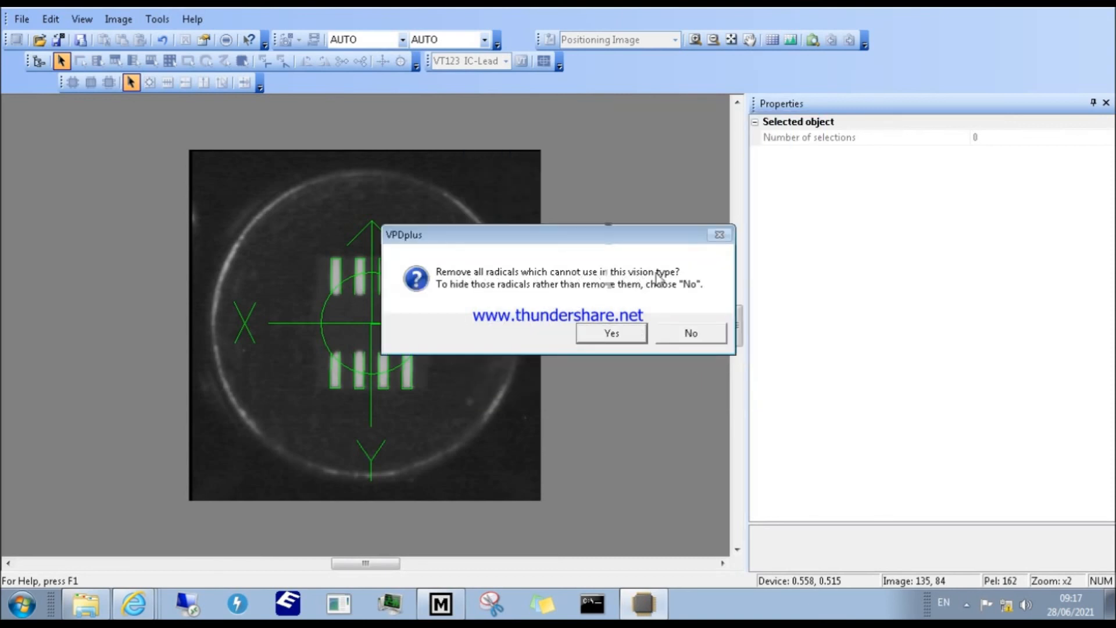
click(701, 334)
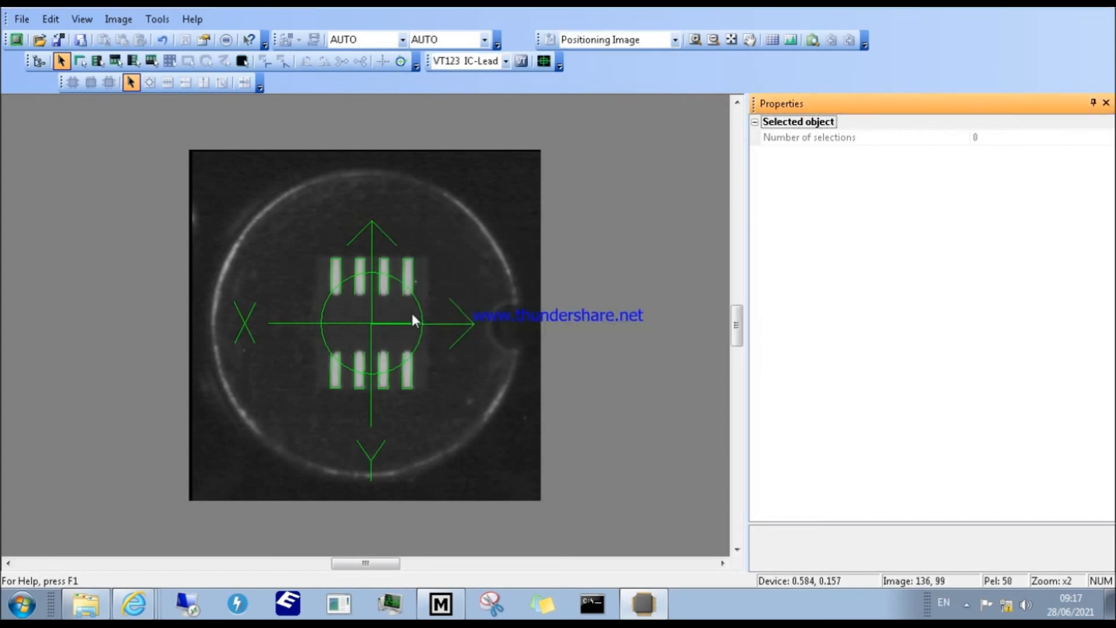
Display the part body and enlarge its outline around the leads to about 1.6 mm in X and 2.0 mm in Y.
click(242, 61)
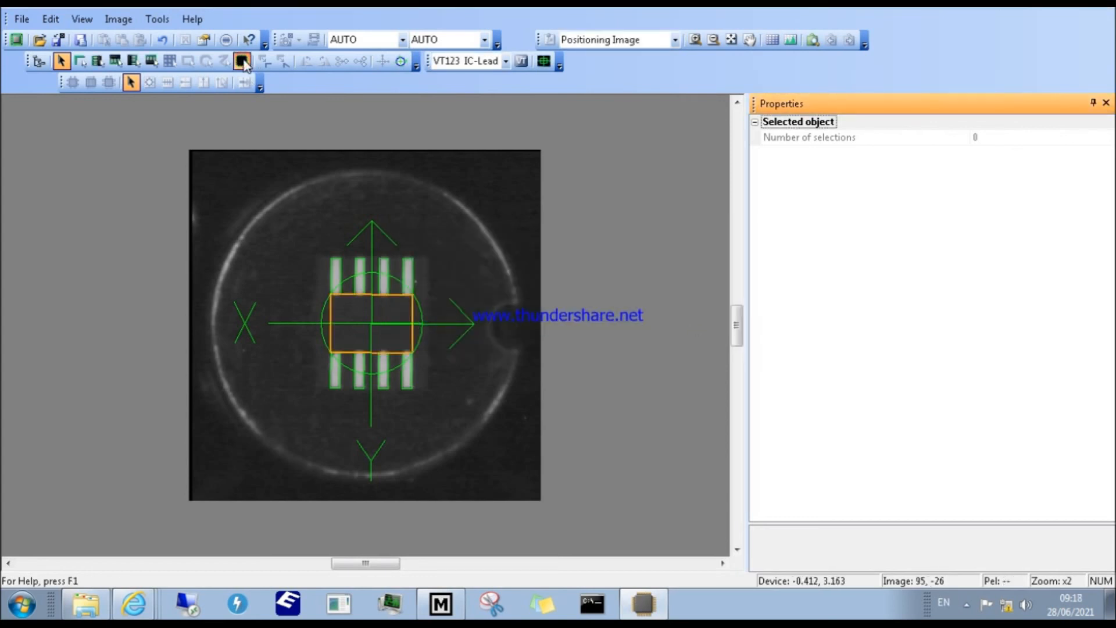
click(358, 295)
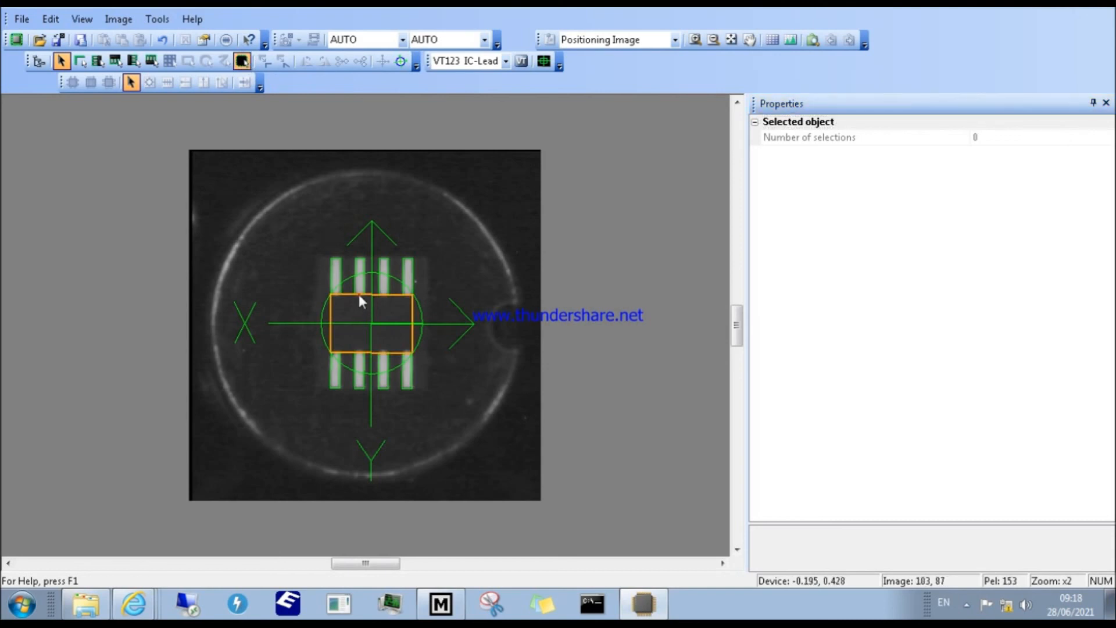
click(360, 295)
drag(372, 295, 372, 255)
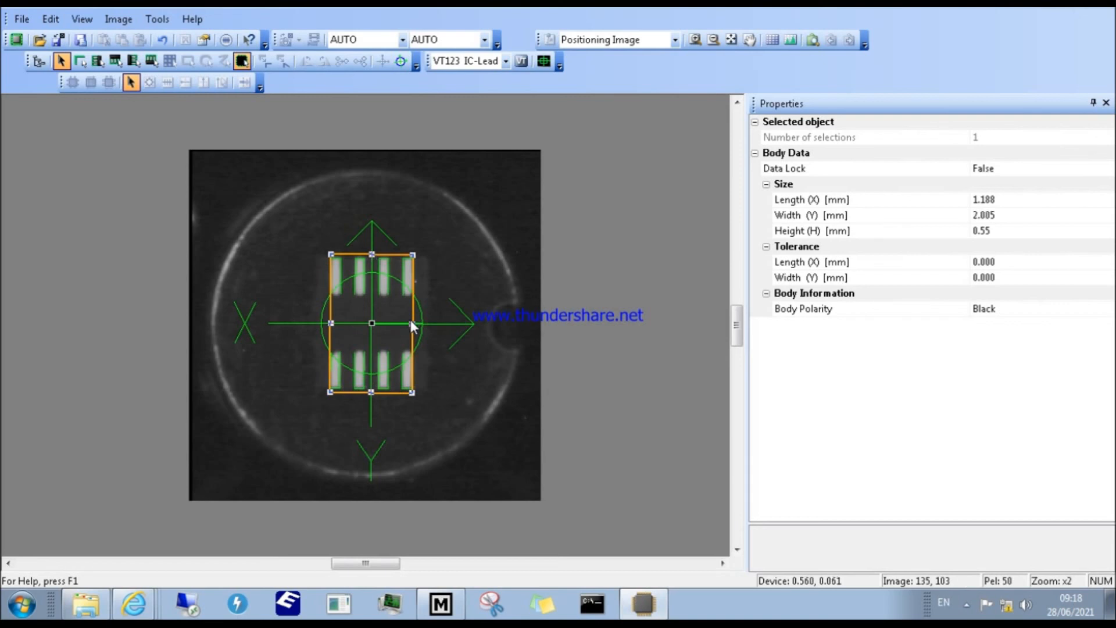
drag(412, 323, 427, 323)
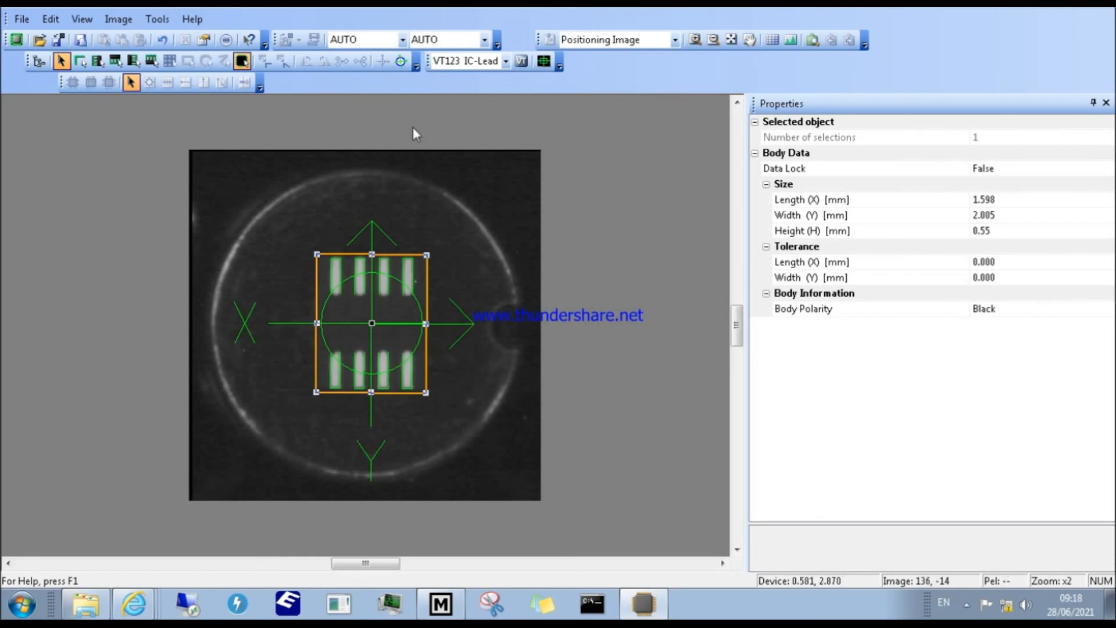
Run a test inspection and an auto inspection of X-direction, Y-direction and angle movement with stoppage on Error Occurred, then close the test window.
click(544, 61)
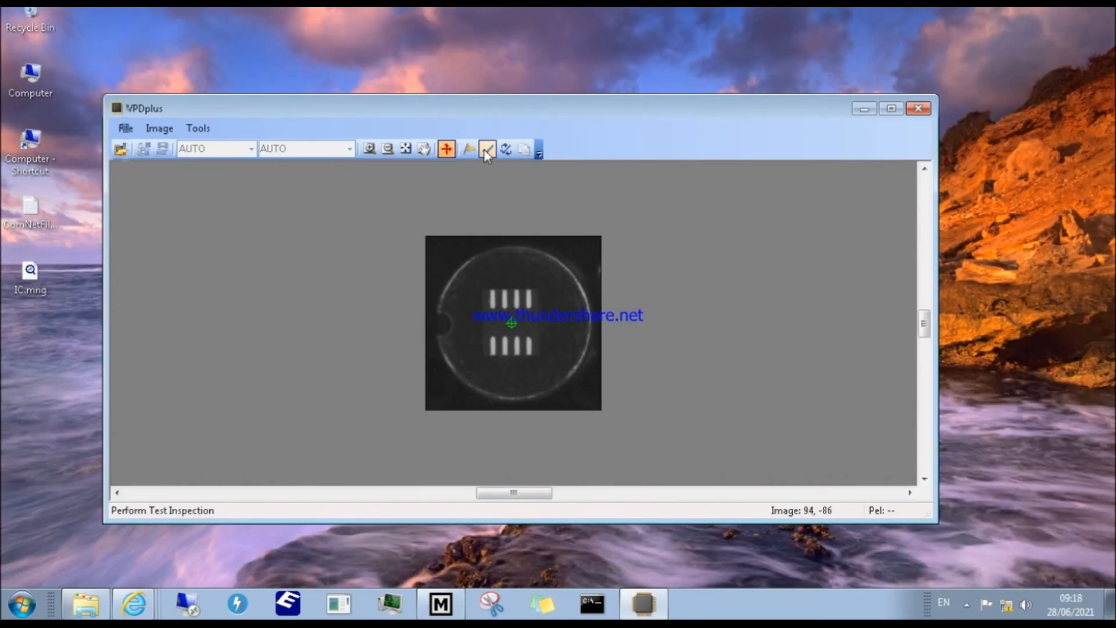
click(486, 150)
click(590, 378)
click(508, 151)
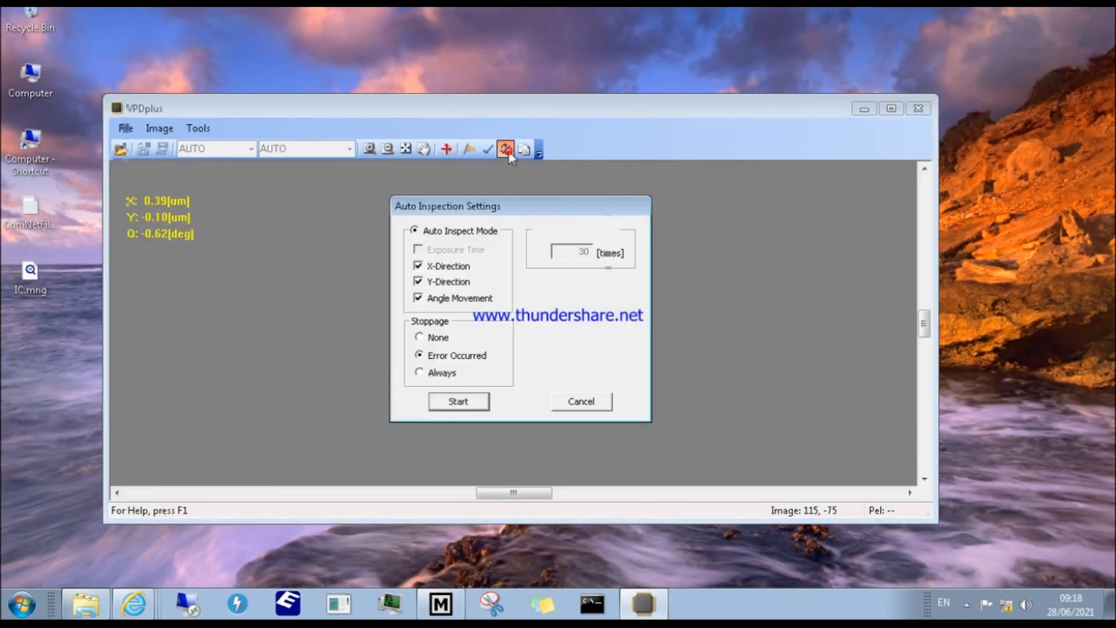
click(484, 394)
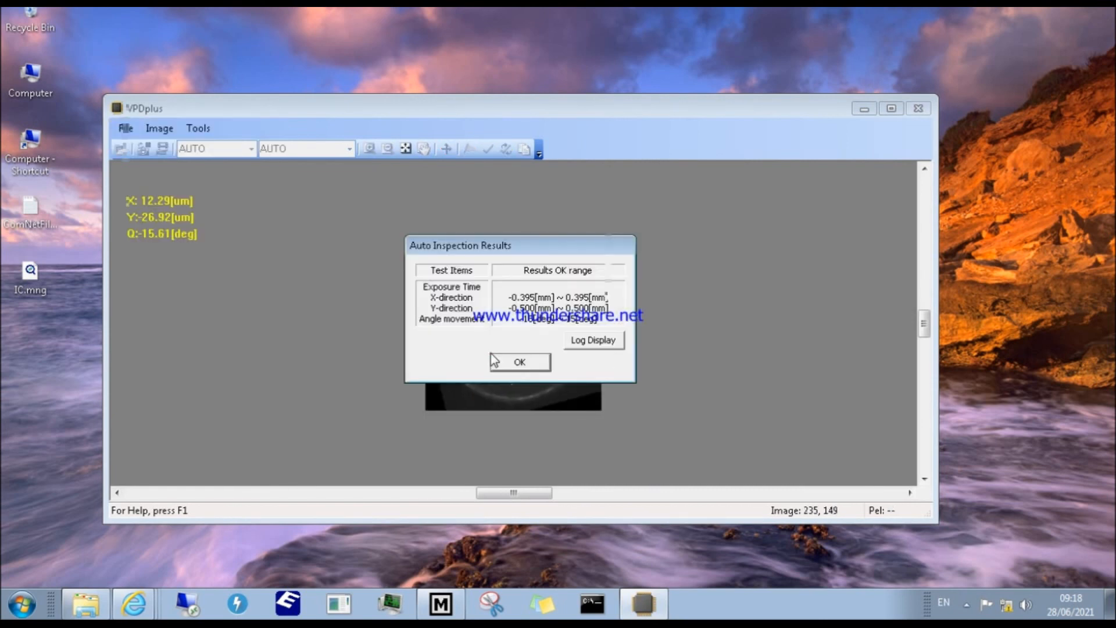
click(495, 361)
click(917, 109)
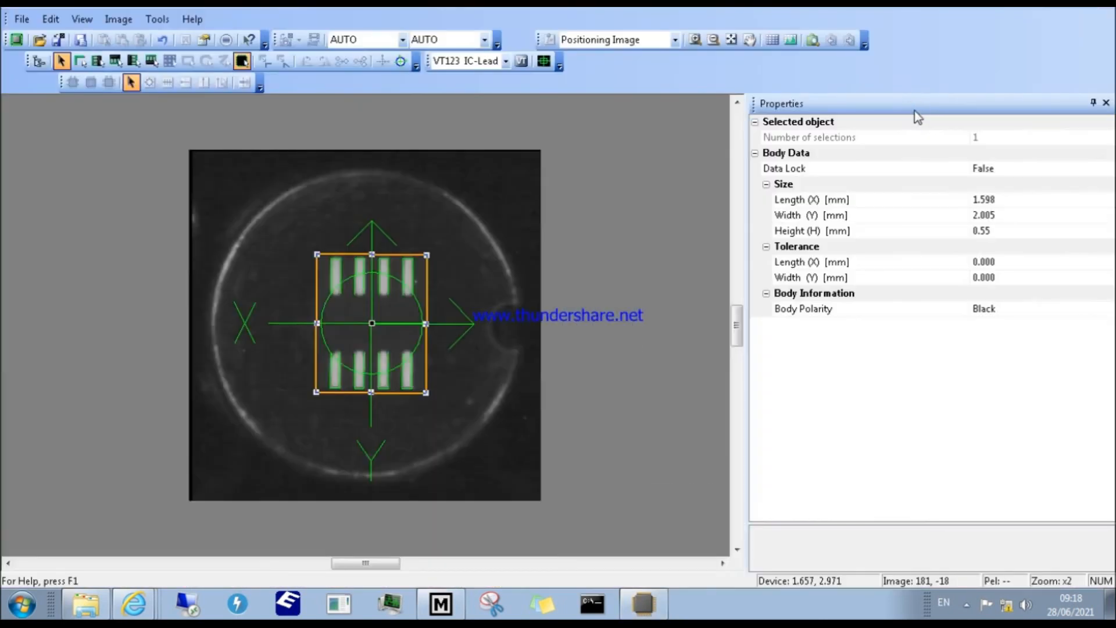
Update the active shape data, then close VPDplus without saving changes and exit the vision processing test.
click(23, 20)
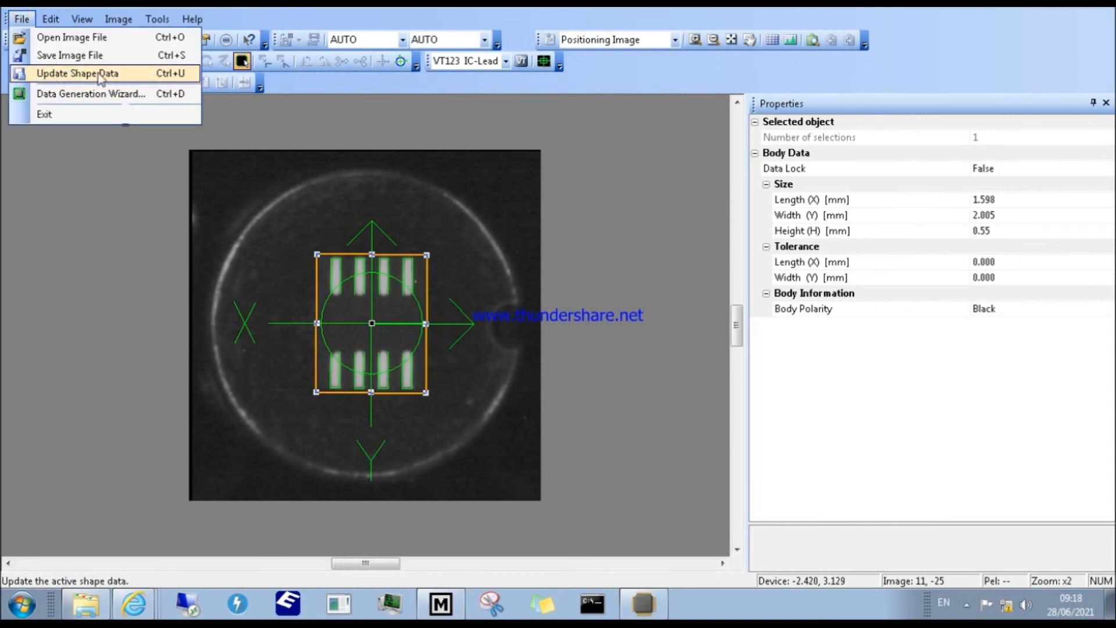
click(55, 76)
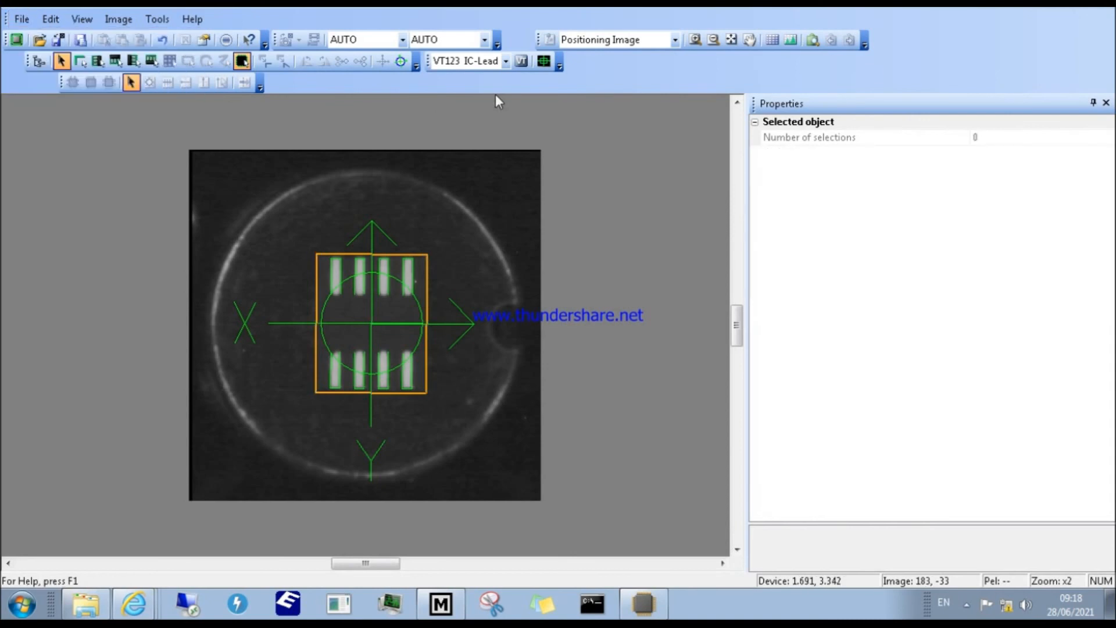
click(1111, 11)
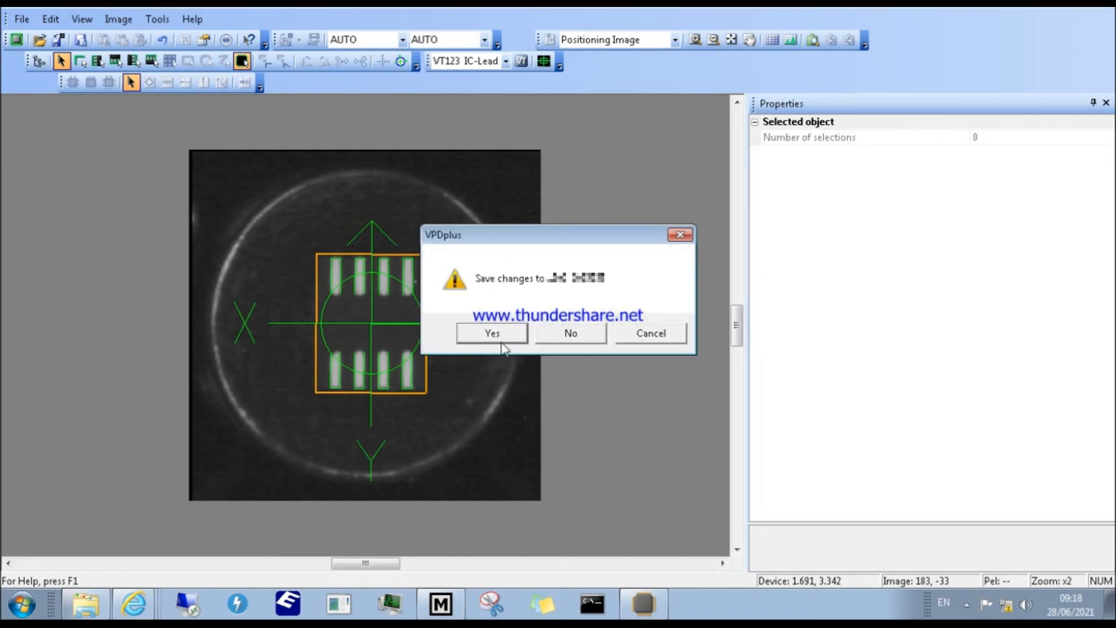
click(567, 335)
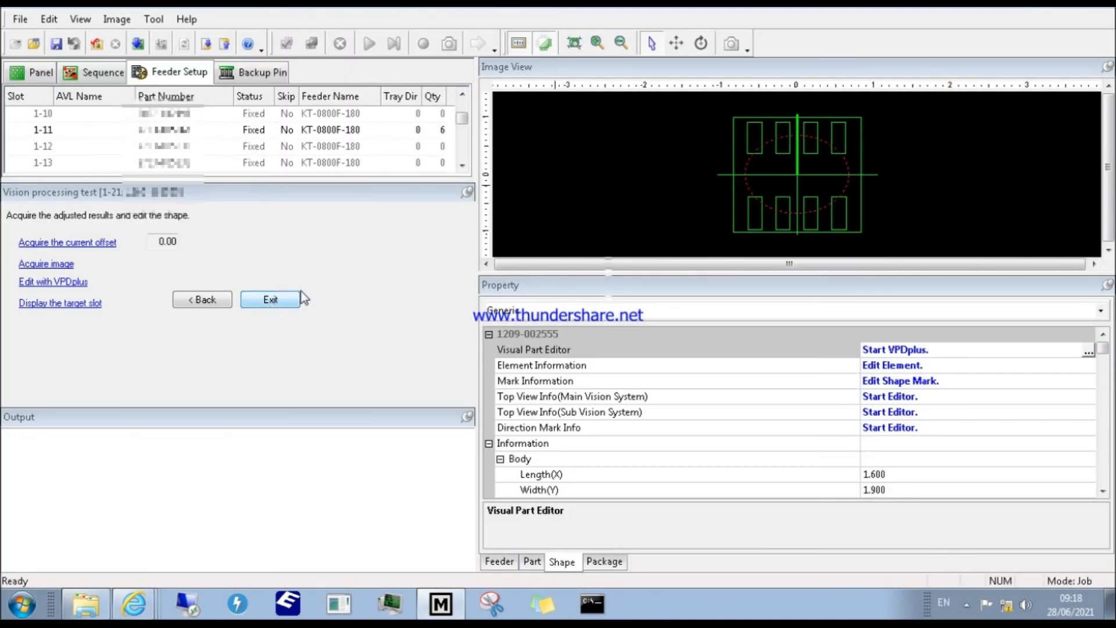
click(271, 300)
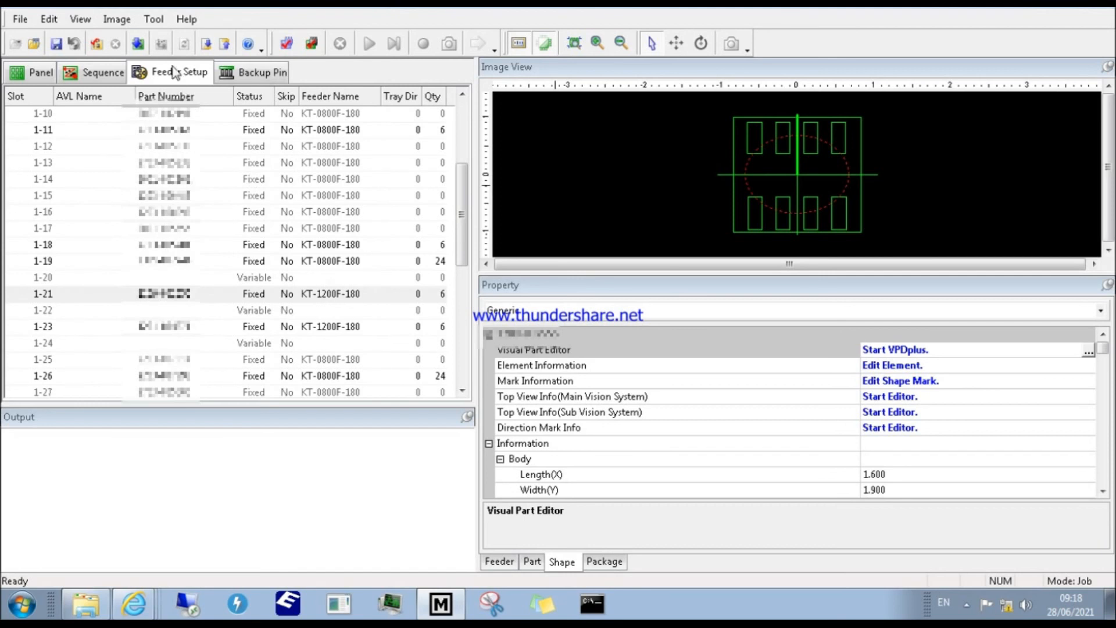
Retransmit the job to the selected module without performing a data check, then close the retransmit status.
click(138, 44)
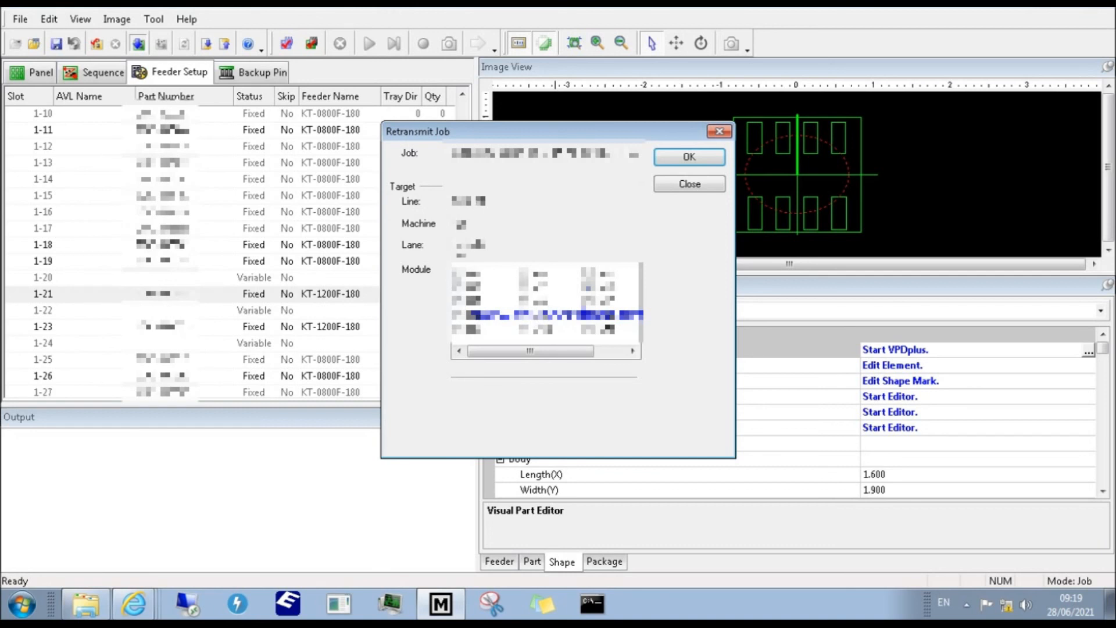
click(704, 159)
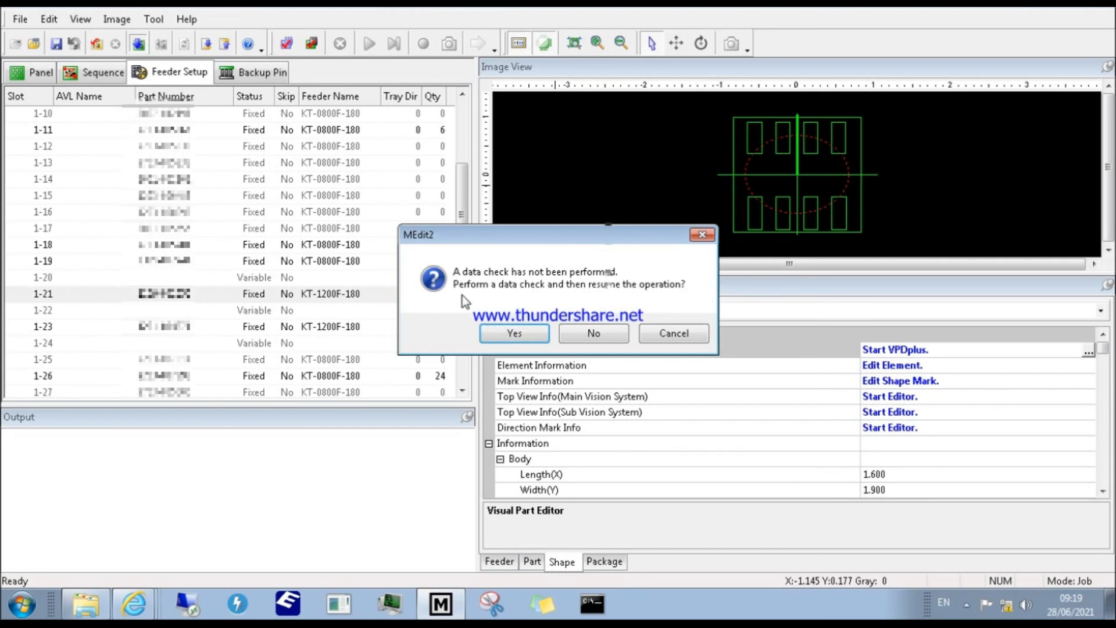
click(590, 331)
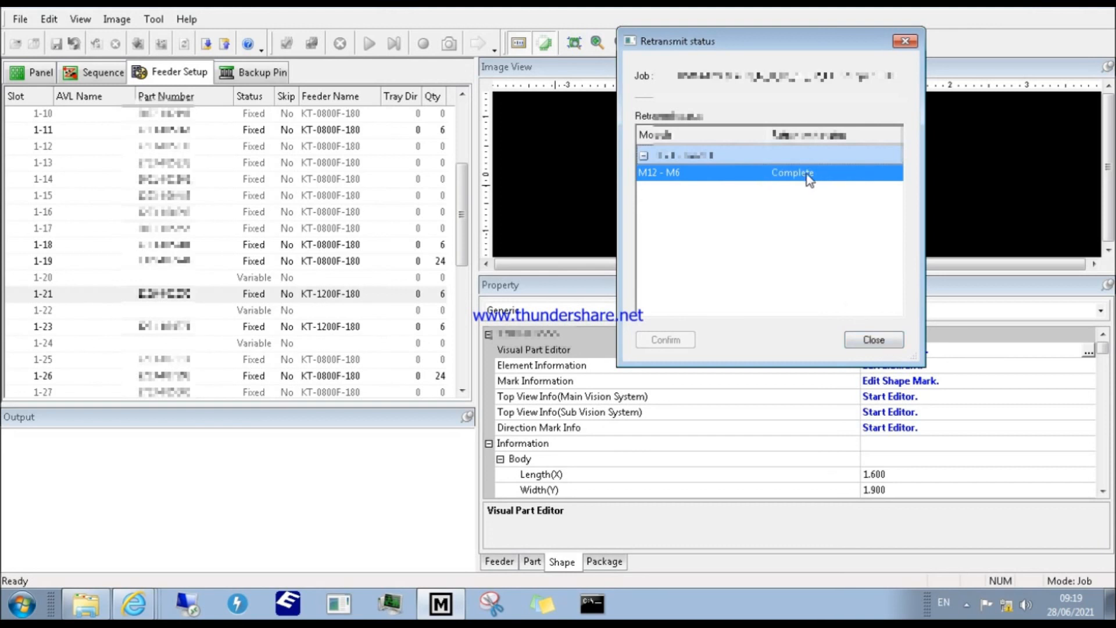
click(905, 42)
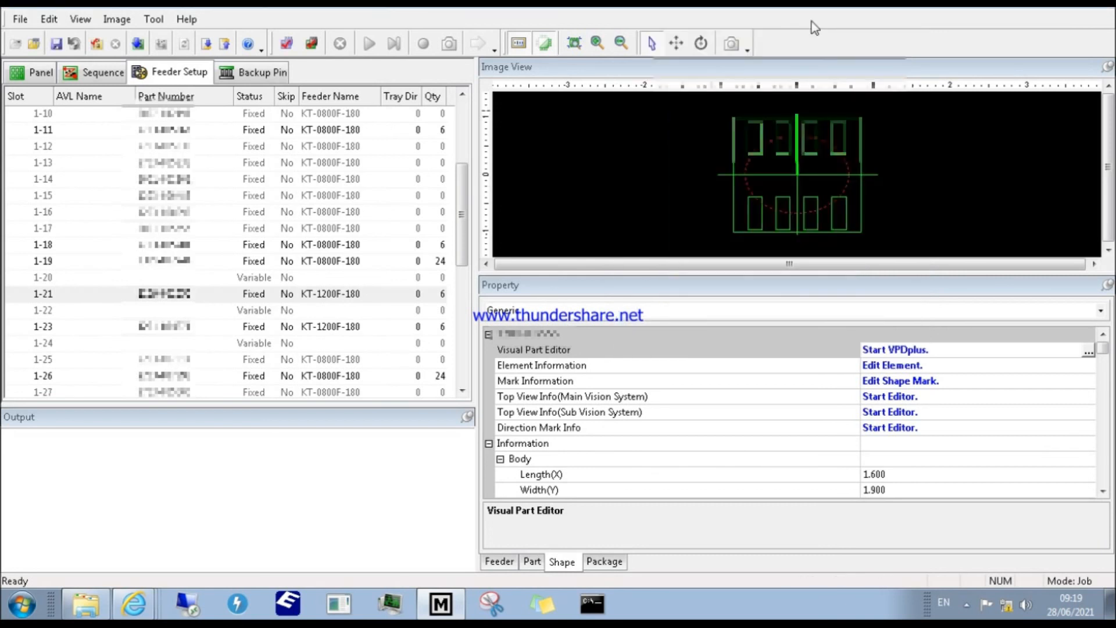